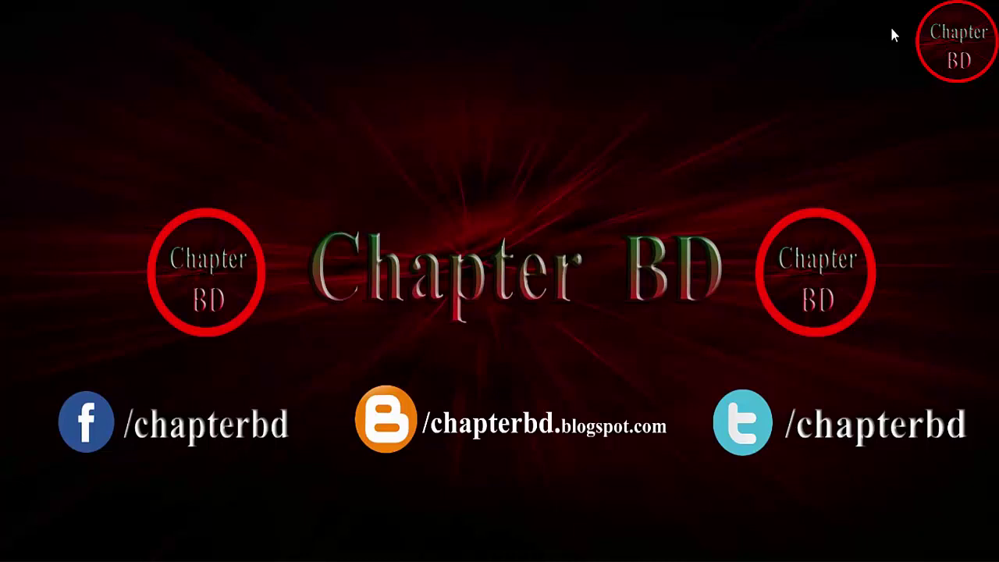
- Refresh the desktop and bring up AutoCAD 2007 with blank Drawing1 in the AutoCAD Classic workspace
right_click(635, 58)
left_click(703, 102)
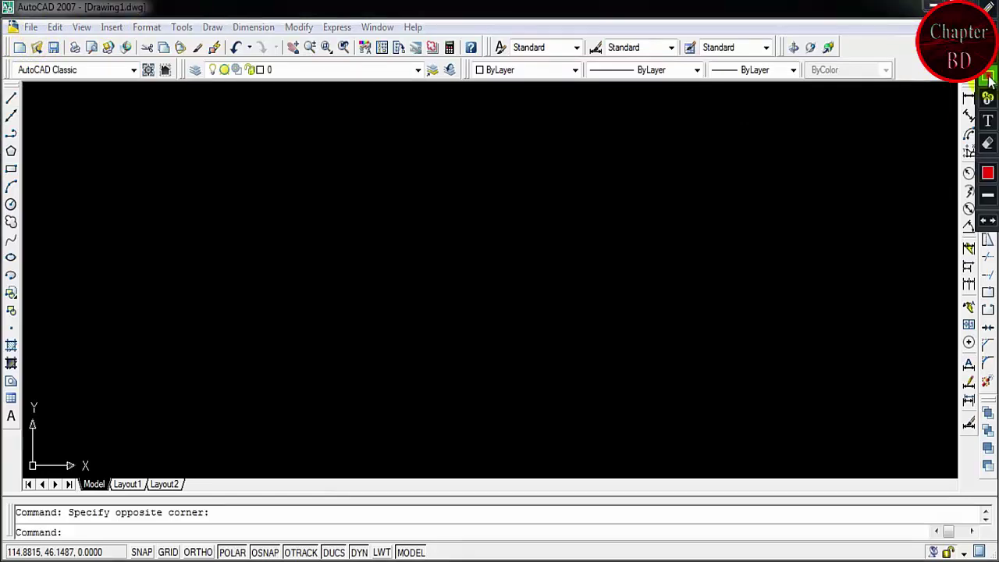
mouse_move(9, 21)
left_mouse_down()
mouse_move(528, 50)
mouse_move(520, 36)
left_mouse_up()
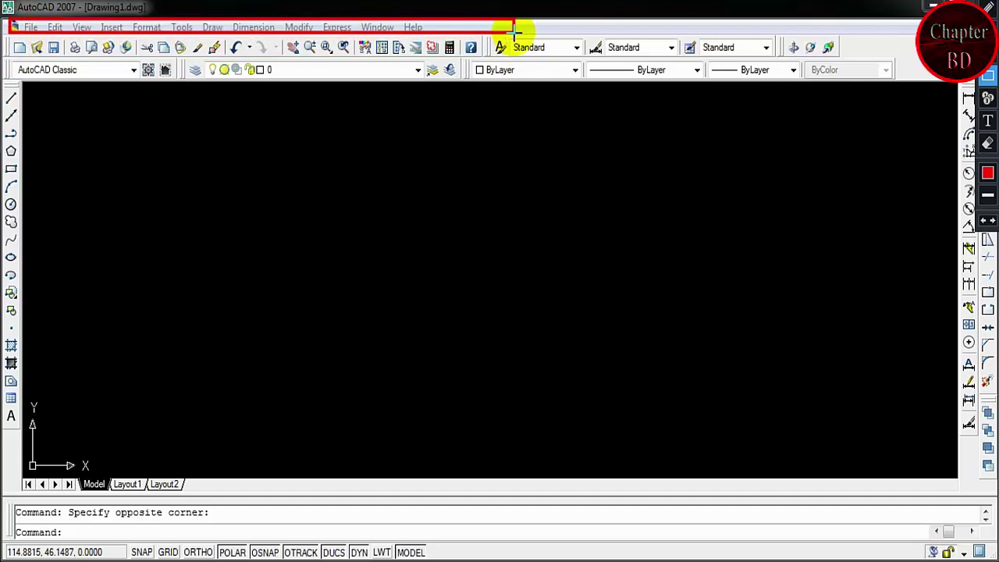
left_click_drag(519, 36, 515, 36)
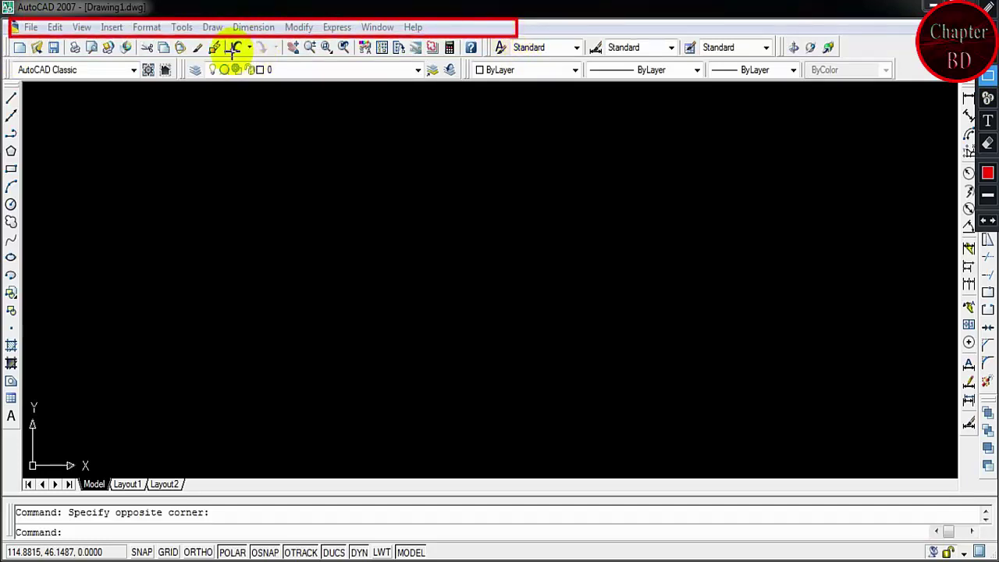
key("Escape")
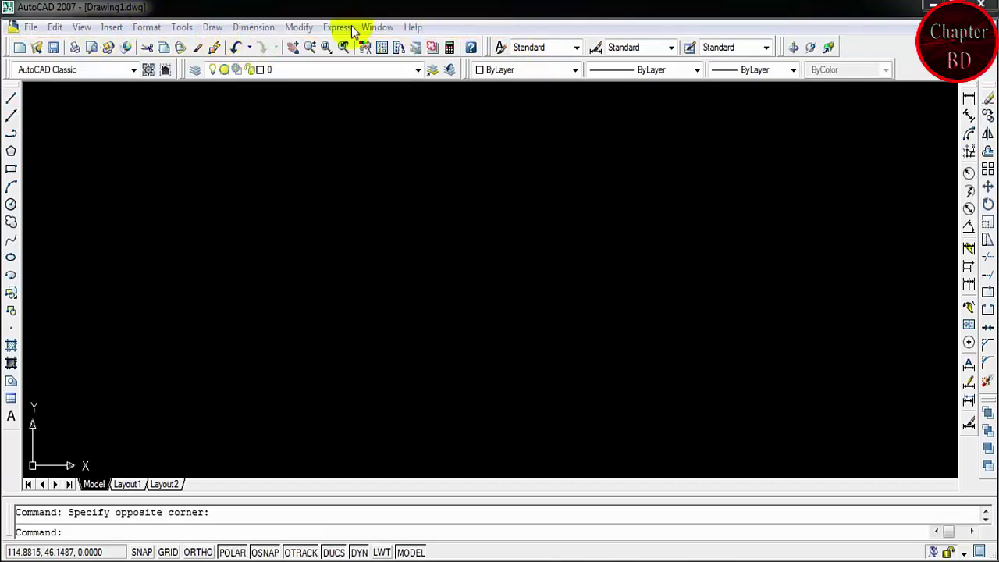
- Browse the File menu commands, then show the Format menu's layer, linetype and lineweight commands
left_click(31, 27)
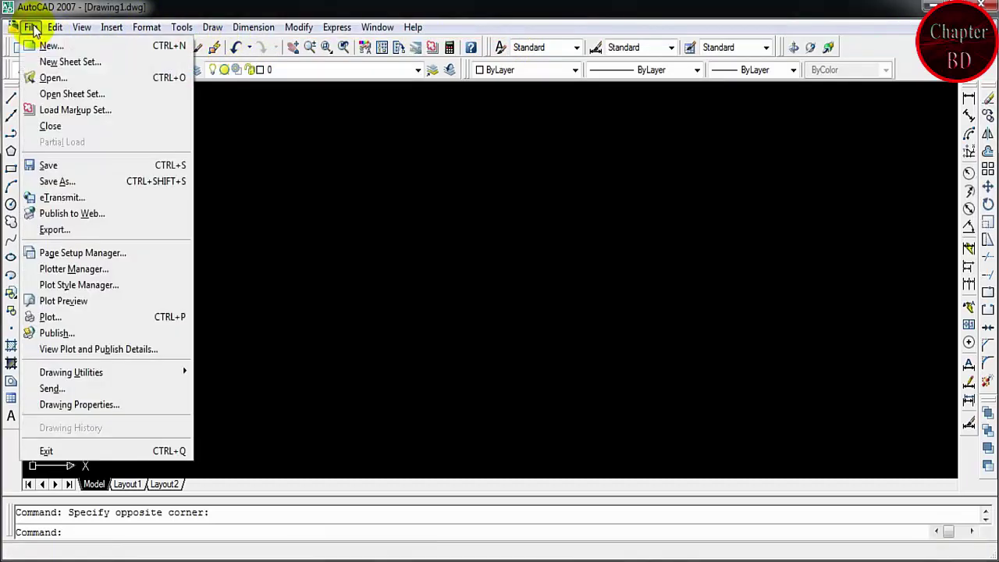
left_click(55, 28)
left_click(31, 28)
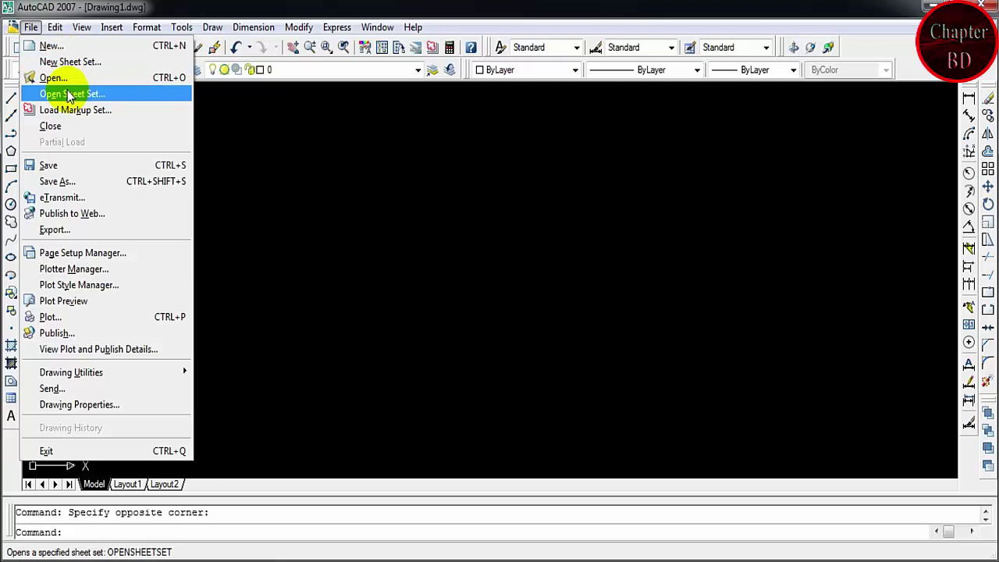
left_click(31, 26)
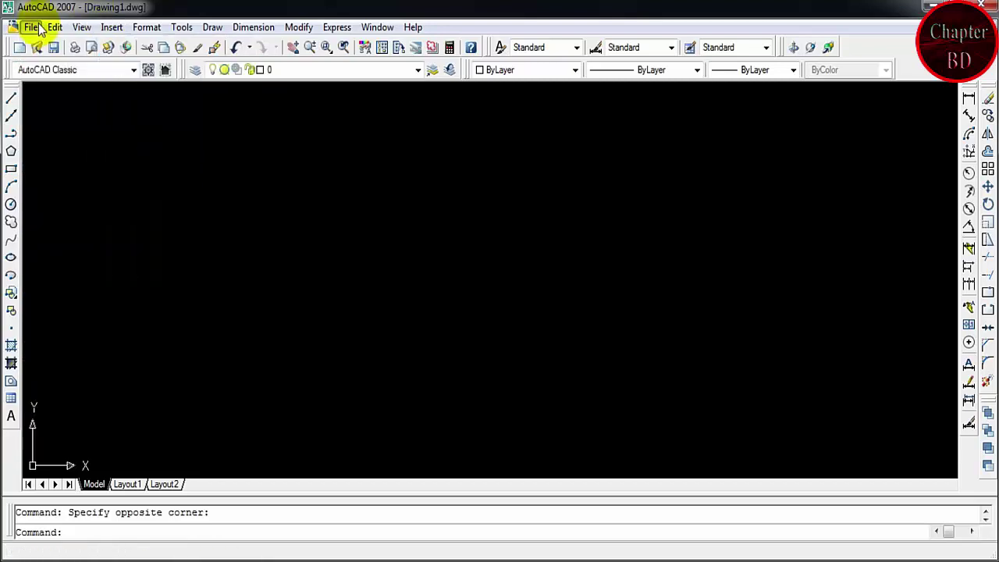
left_click(31, 27)
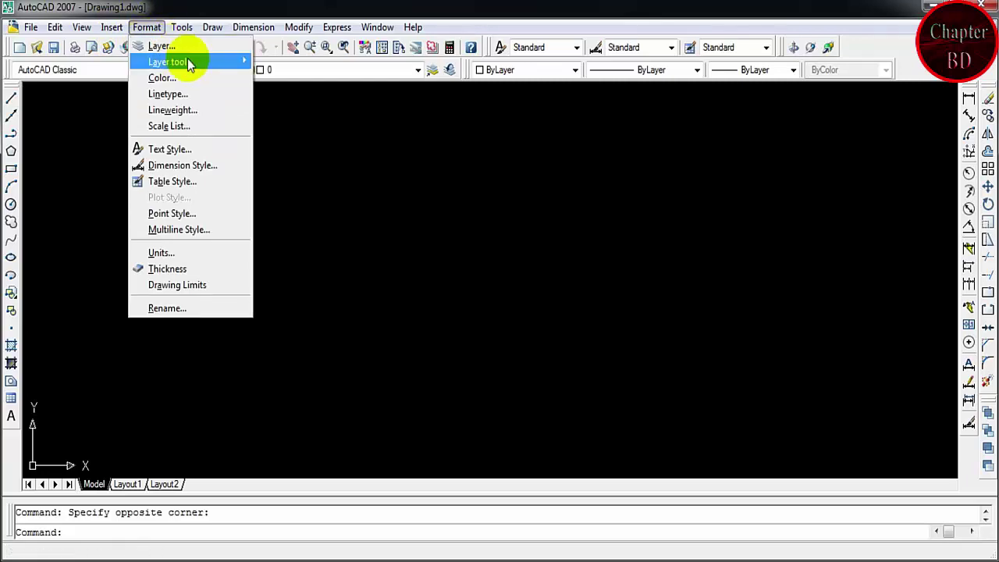
mouse_move(146, 27)
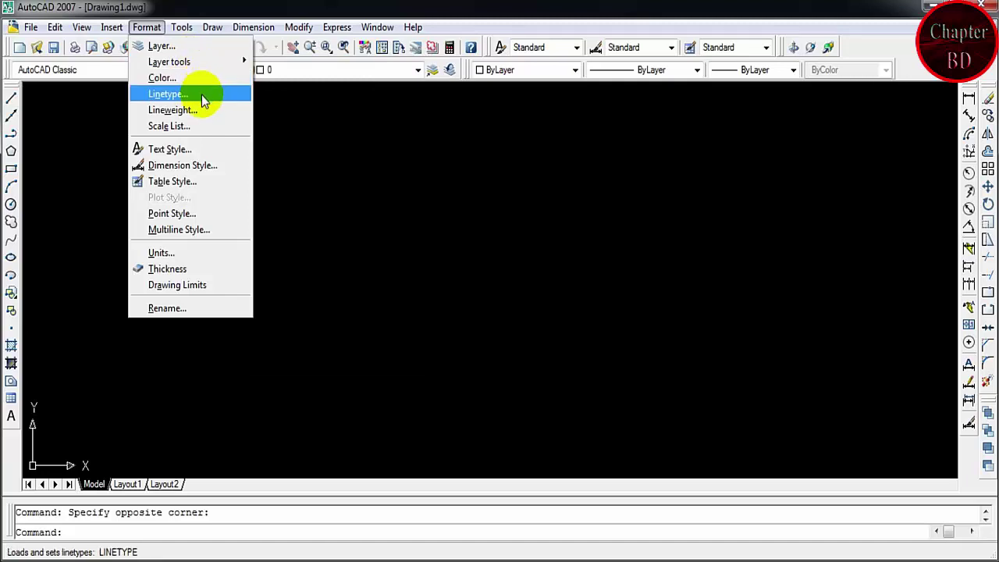
left_click(201, 95)
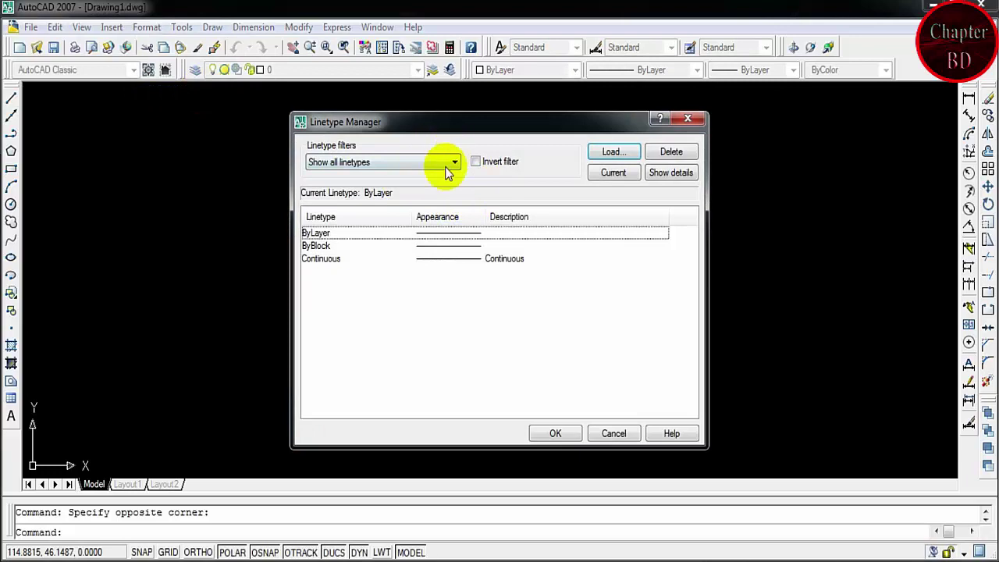
left_click(687, 119)
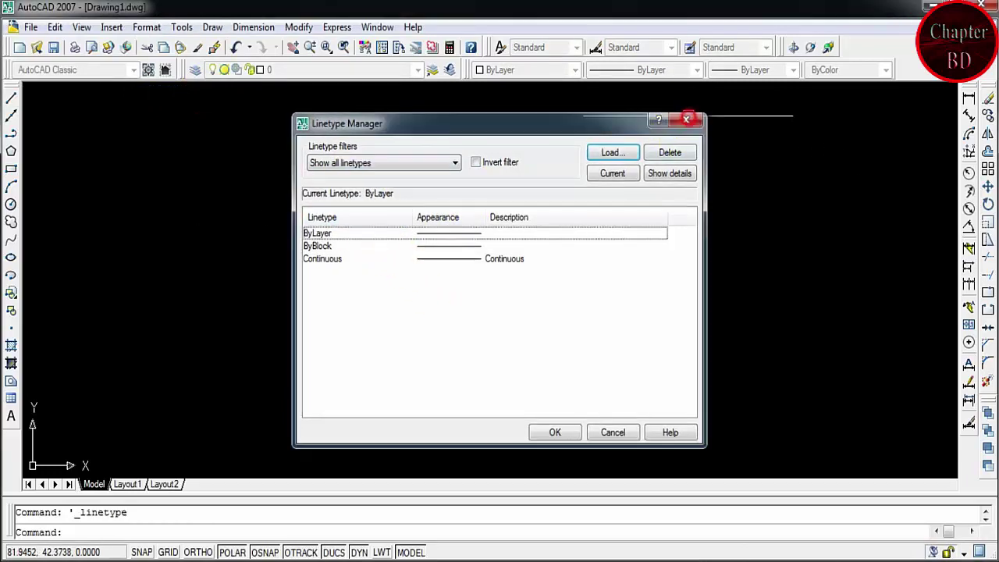
left_click(11, 98)
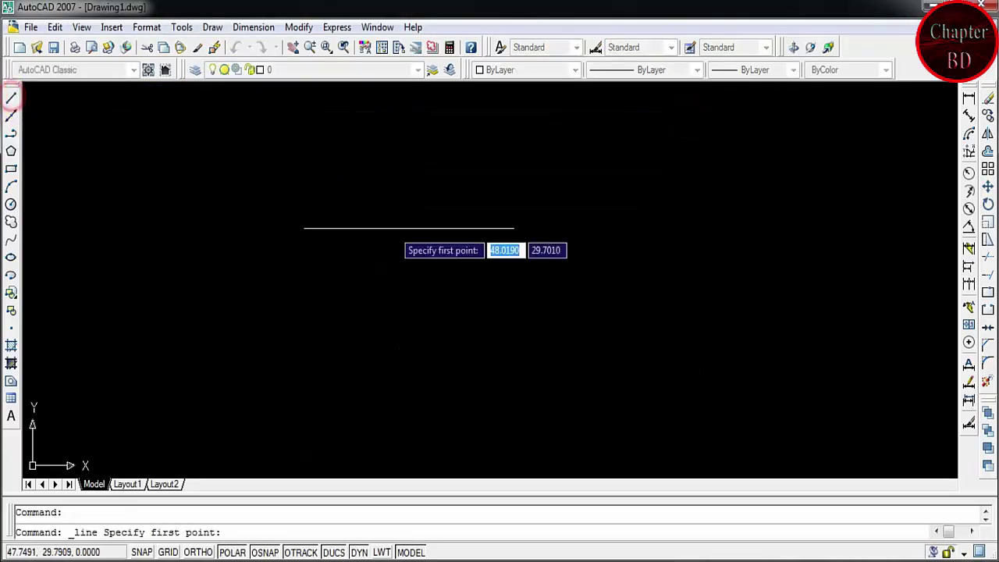
left_click(255, 214)
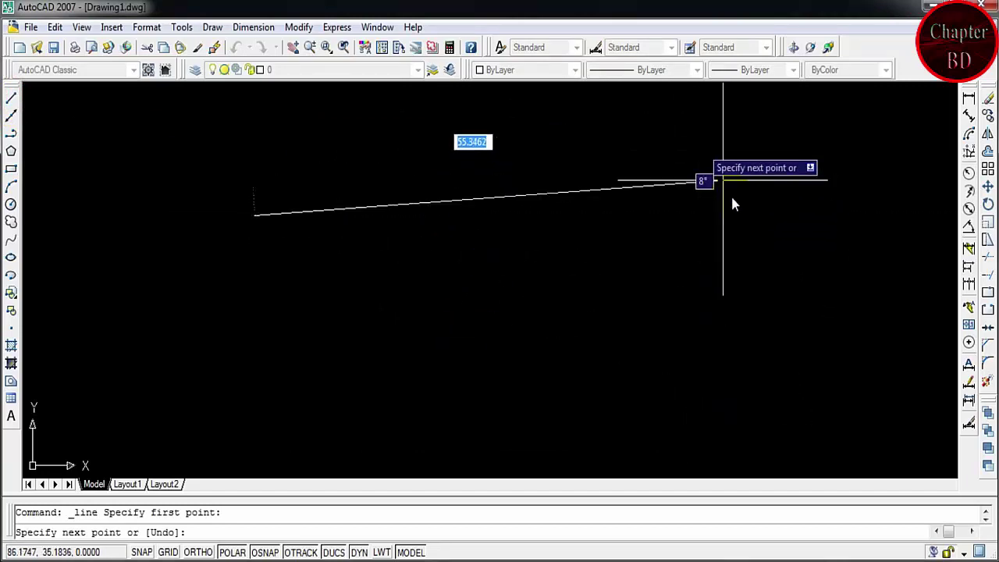
key("F8")
left_click(698, 215)
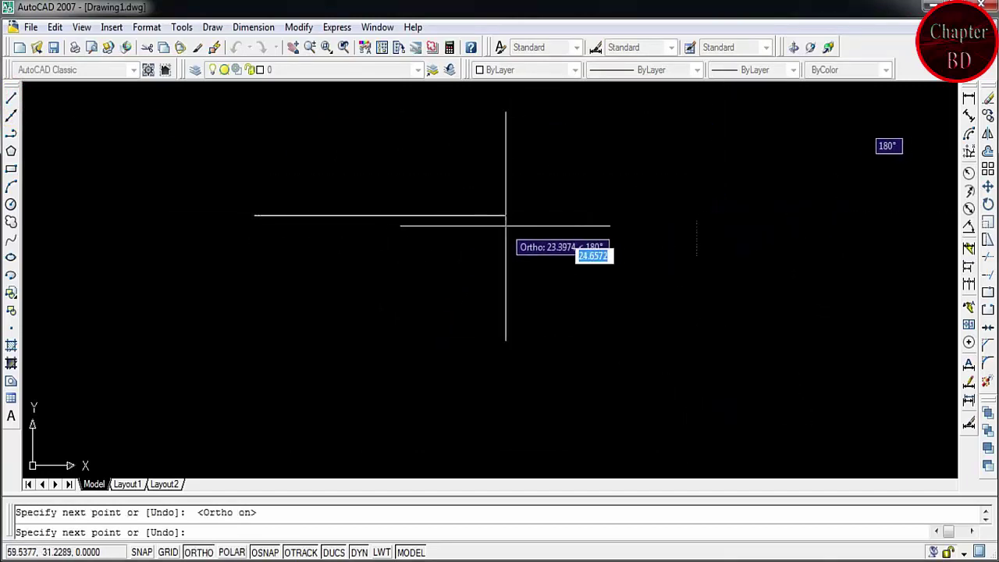
key("Escape")
scroll(476, 196, "up", 5)
scroll(421, 299, "down", 3)
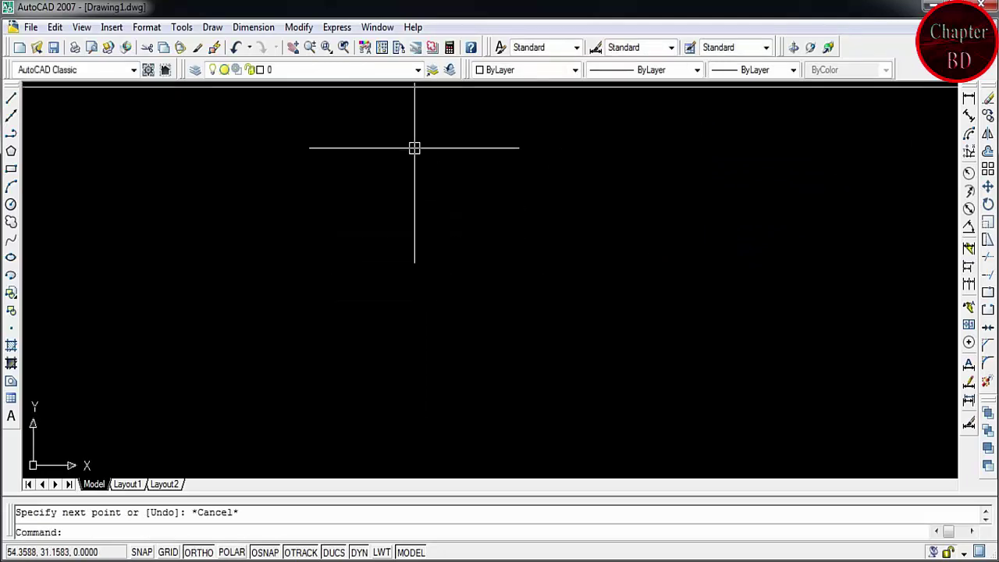
scroll(419, 177, "down", 2)
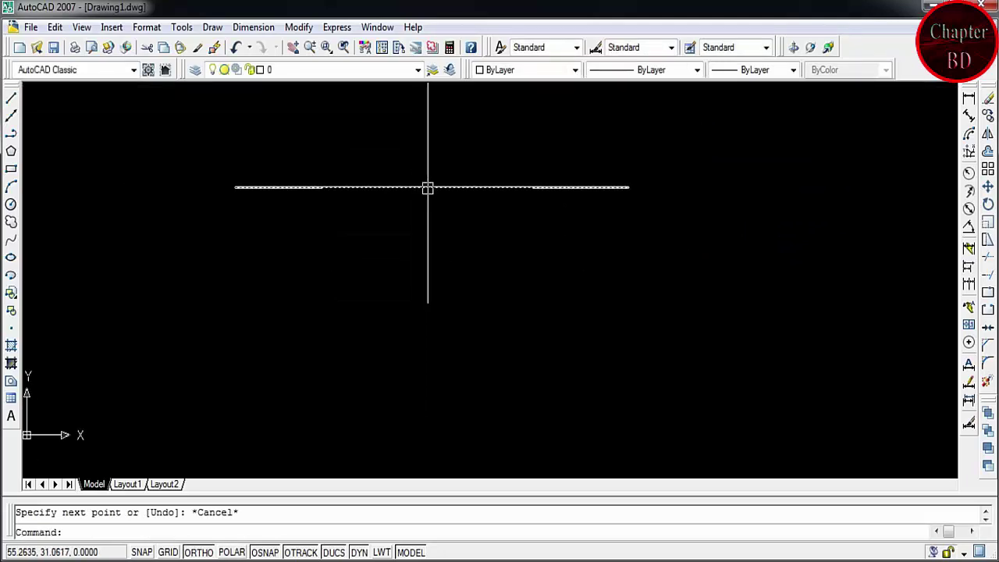
left_click(428, 186)
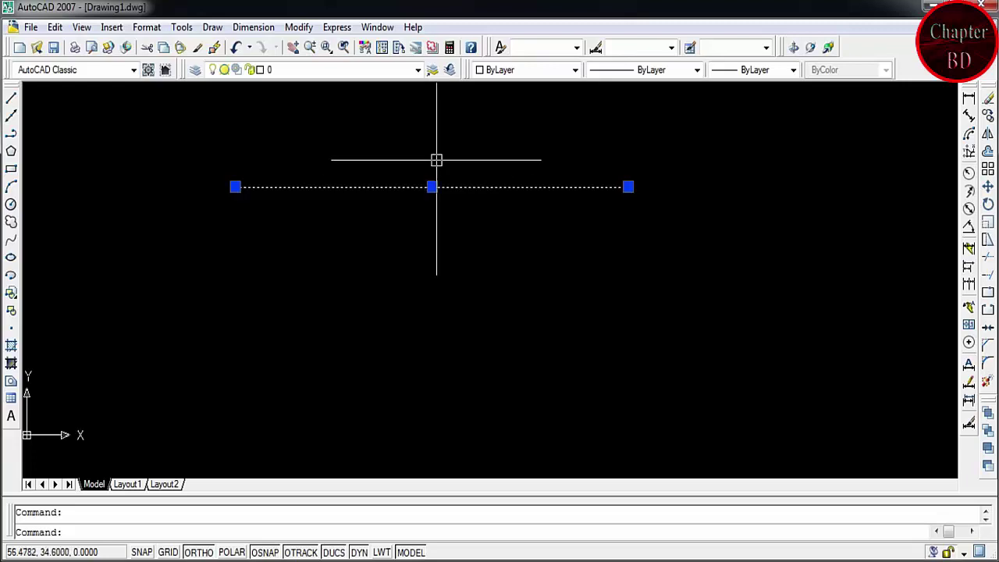
left_click(539, 69)
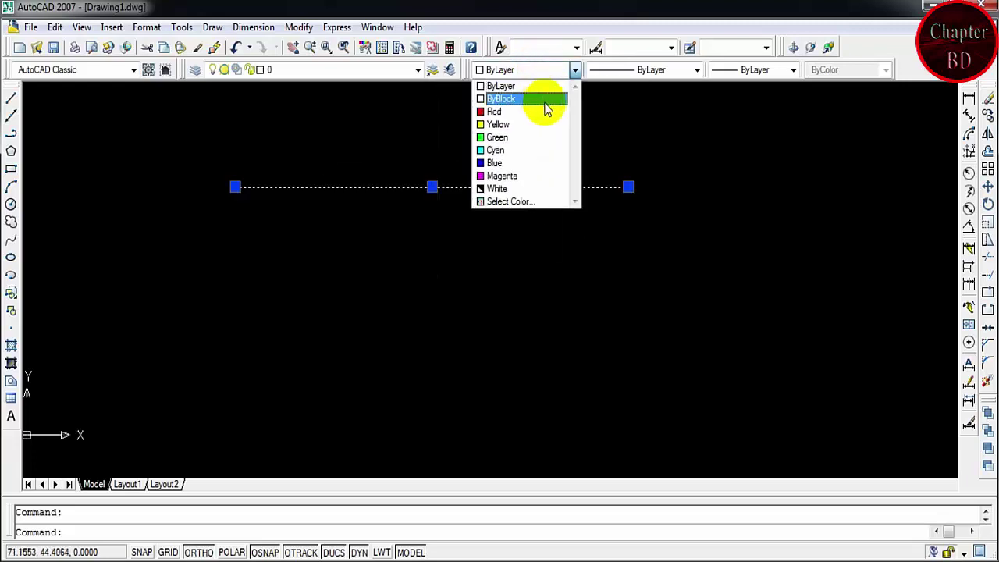
left_click(652, 70)
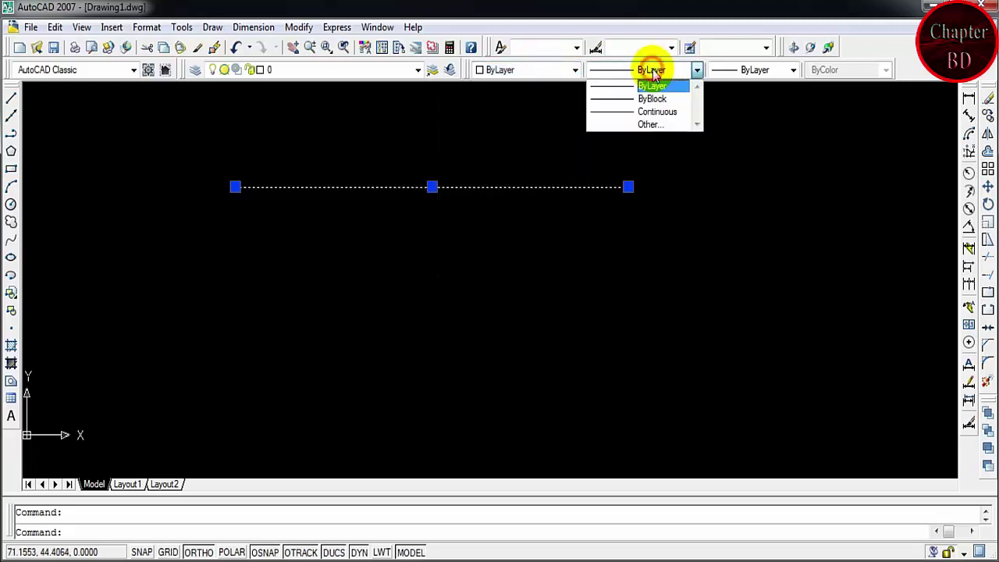
left_click(648, 124)
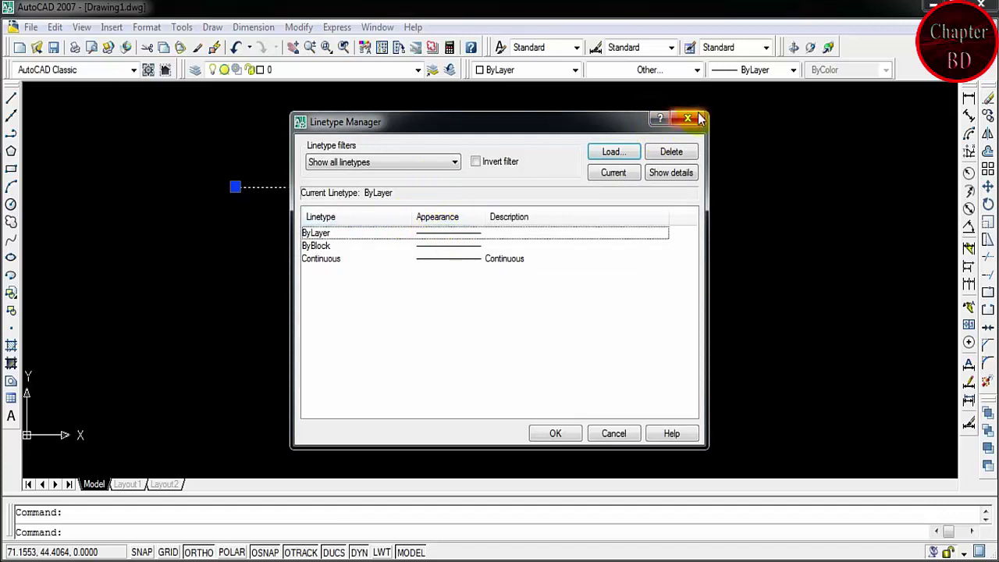
left_click(684, 121)
left_click(580, 179)
left_click(523, 207)
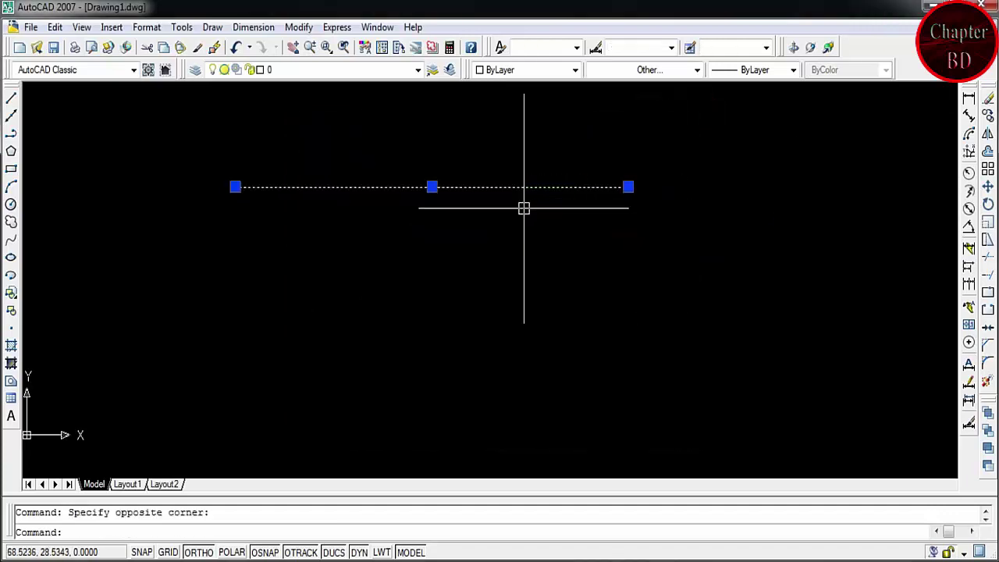
key("Delete")
left_click(147, 27)
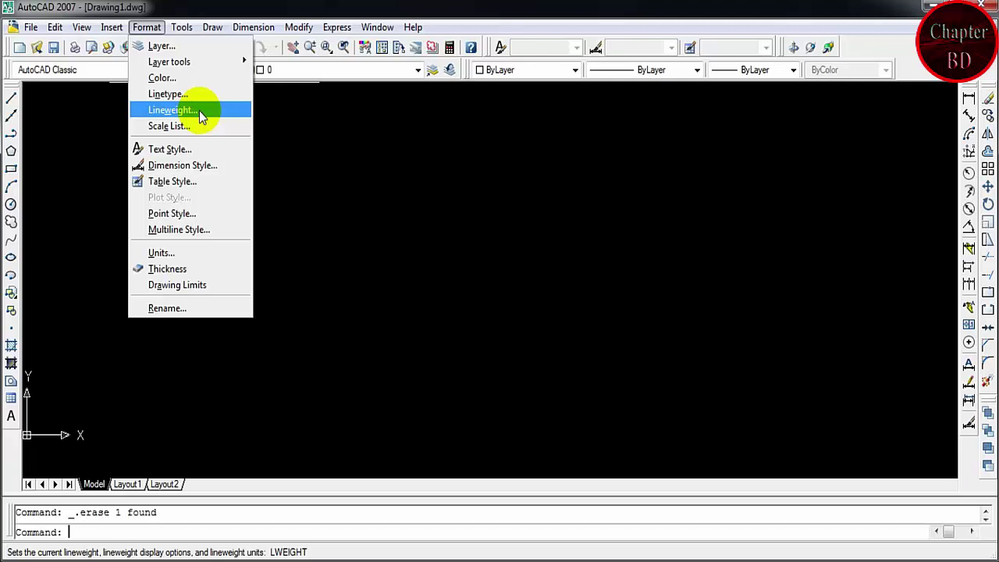
- Open the Dimension Style Manager, reposition it, and open Modify for the Standard style
left_click(211, 176)
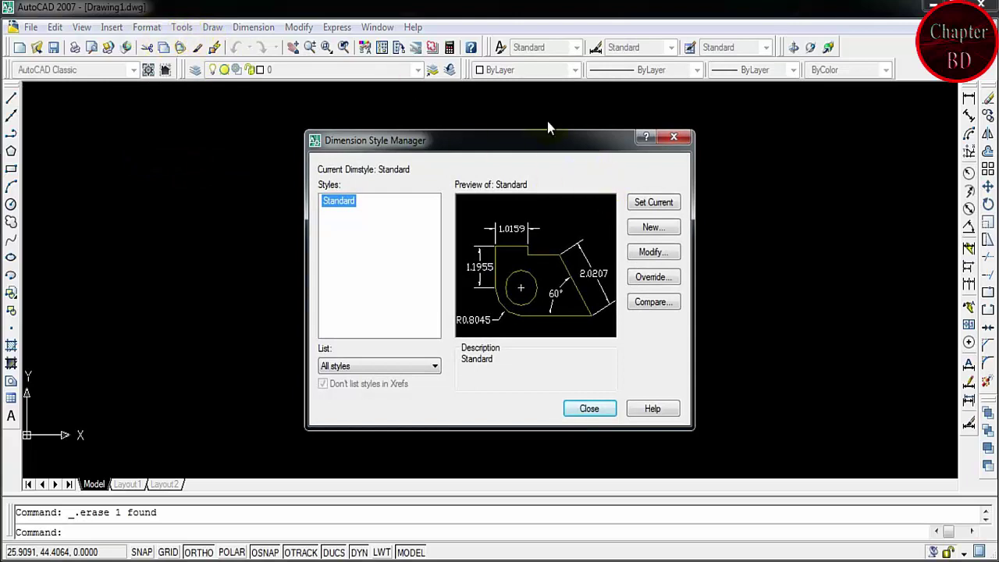
left_click_drag(548, 134, 439, 118)
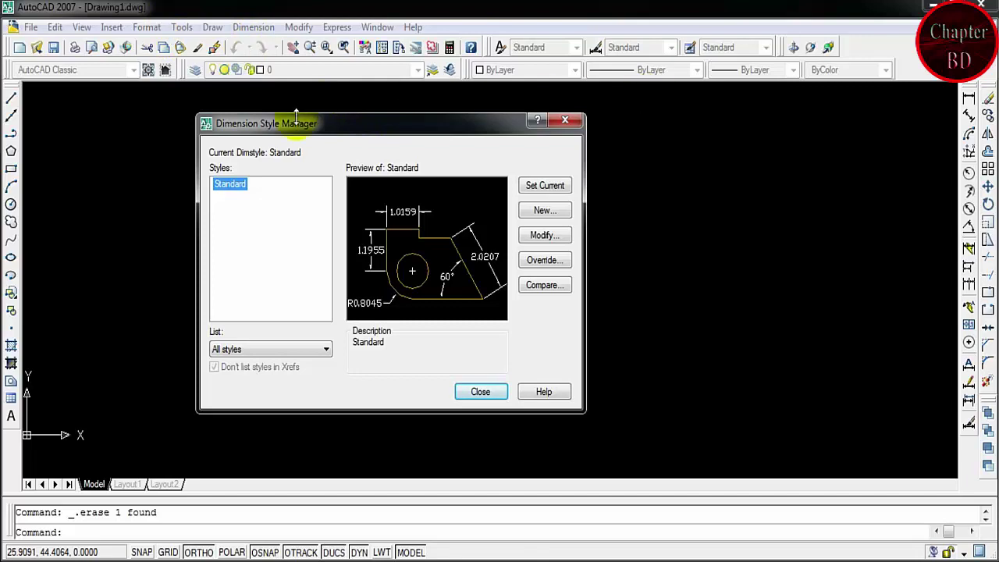
left_click_drag(379, 124, 370, 117)
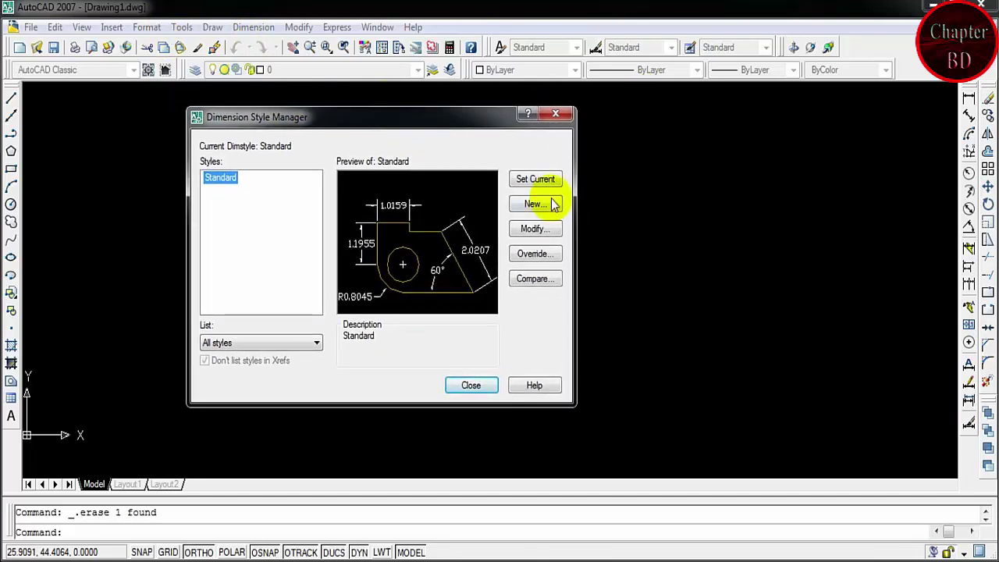
left_click(543, 228)
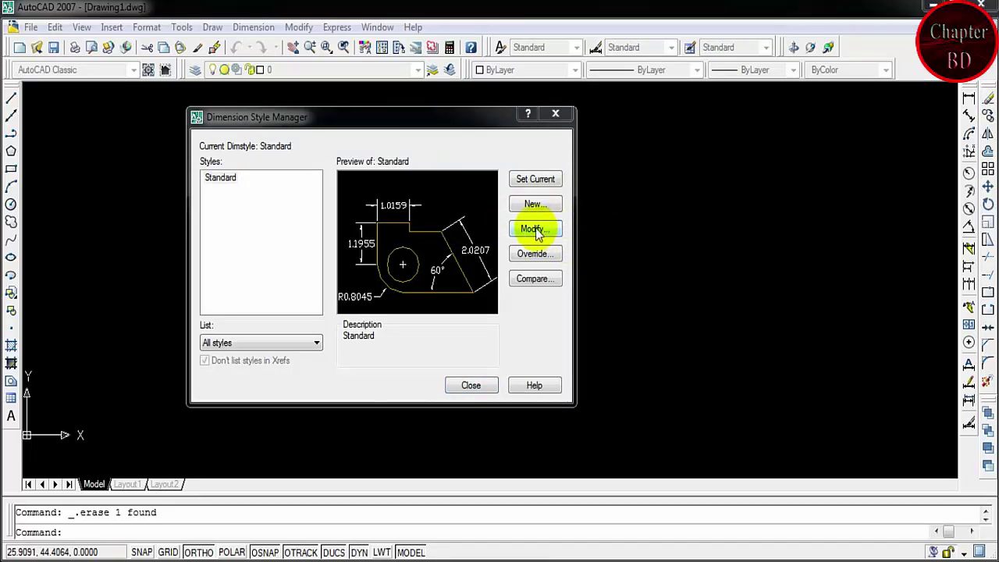
left_click(535, 228)
left_click_drag(384, 87, 406, 103)
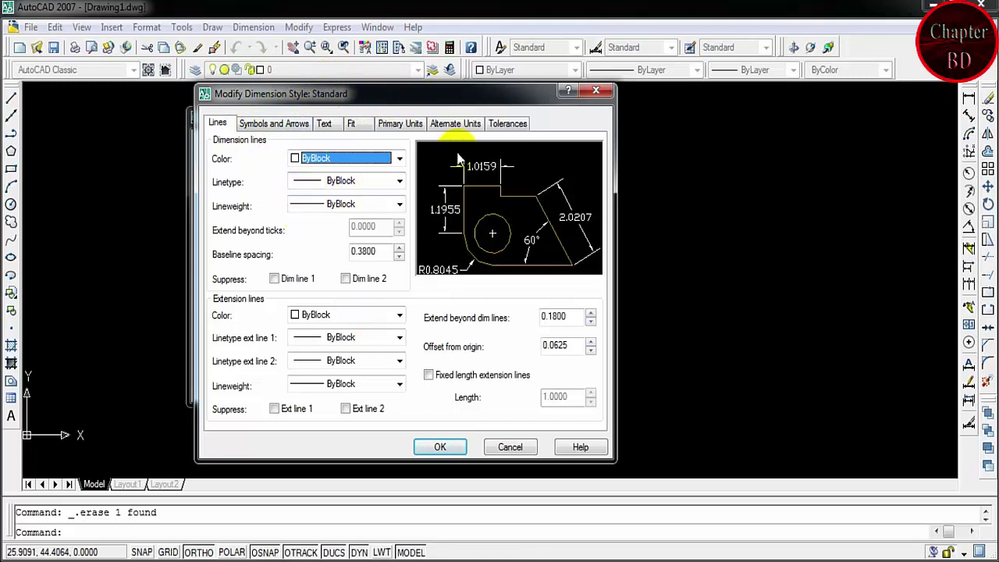
- Look through the Text and Fit settings, then list Primary Units unit formats
left_click(265, 125)
left_click(326, 127)
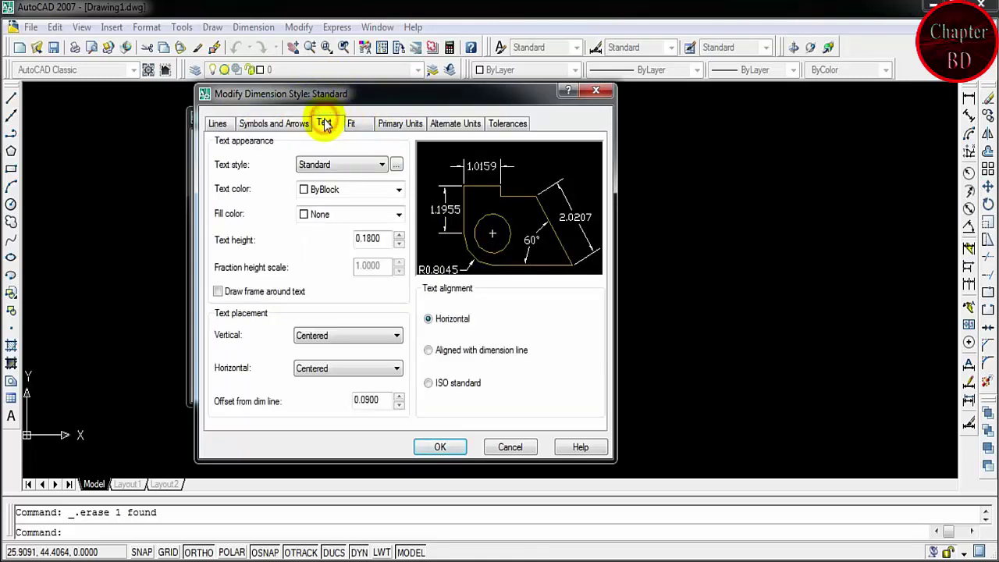
left_click(360, 127)
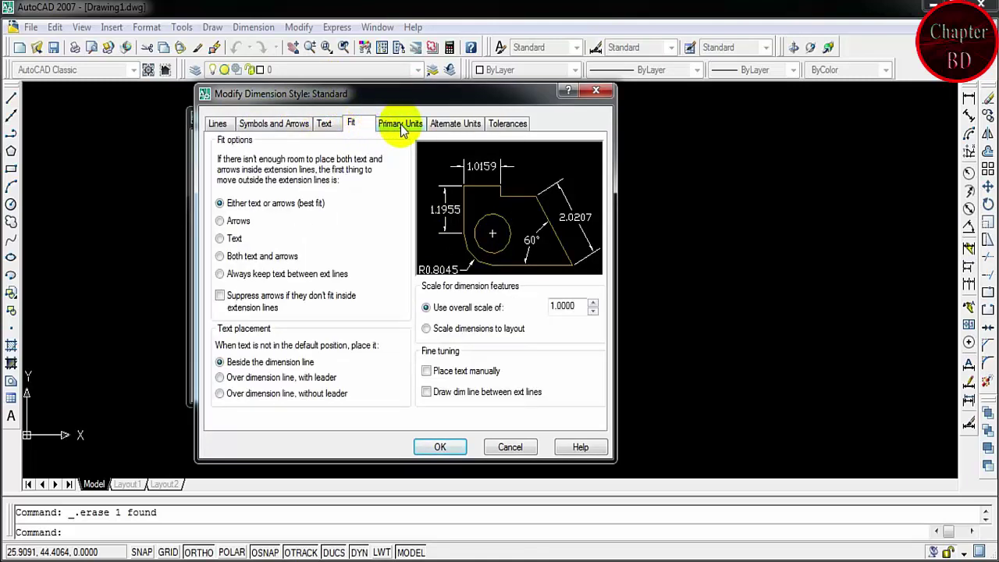
left_click(401, 125)
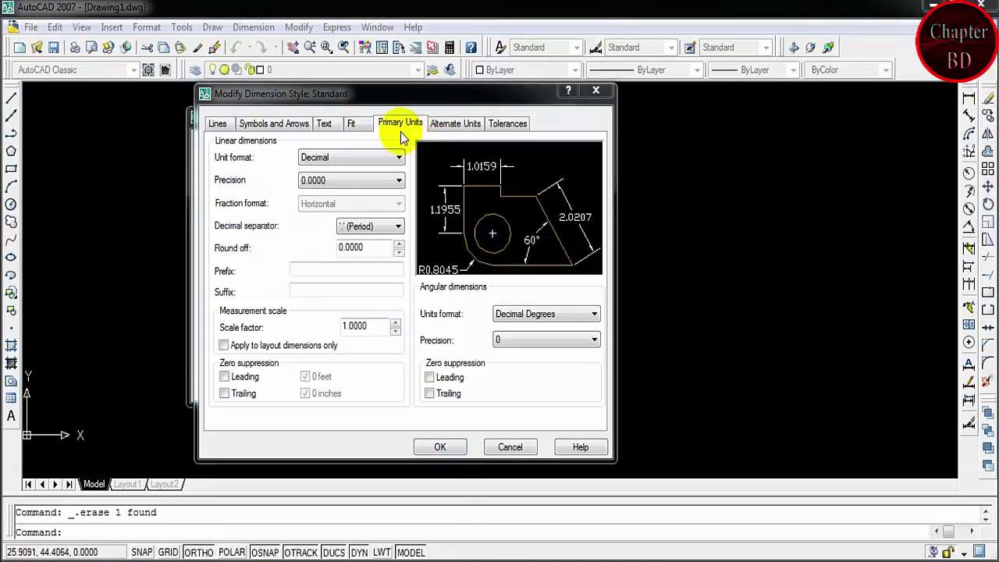
left_click(351, 158)
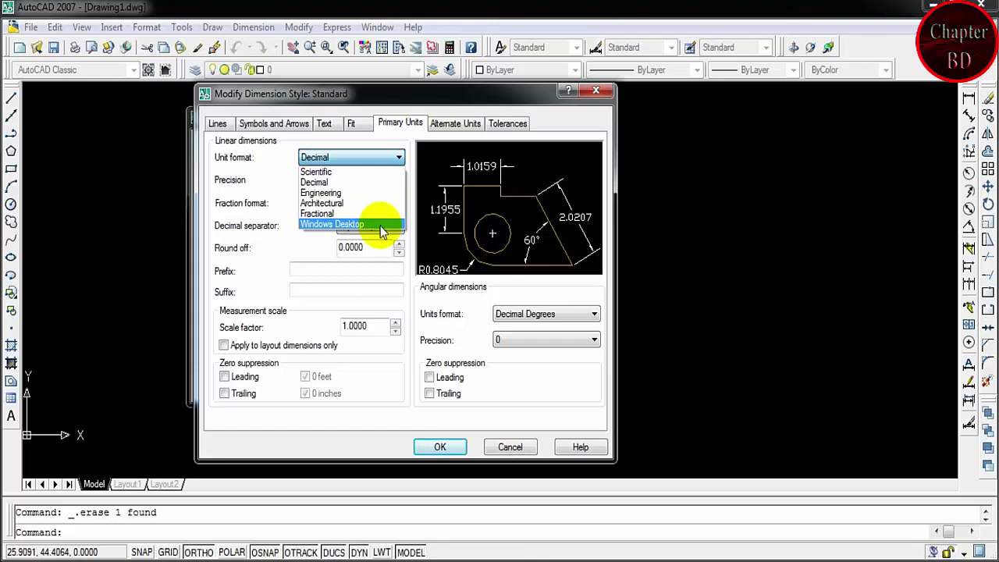
- Set the Standard style's linear units to Engineering with 0'-0" precision
left_click(367, 183)
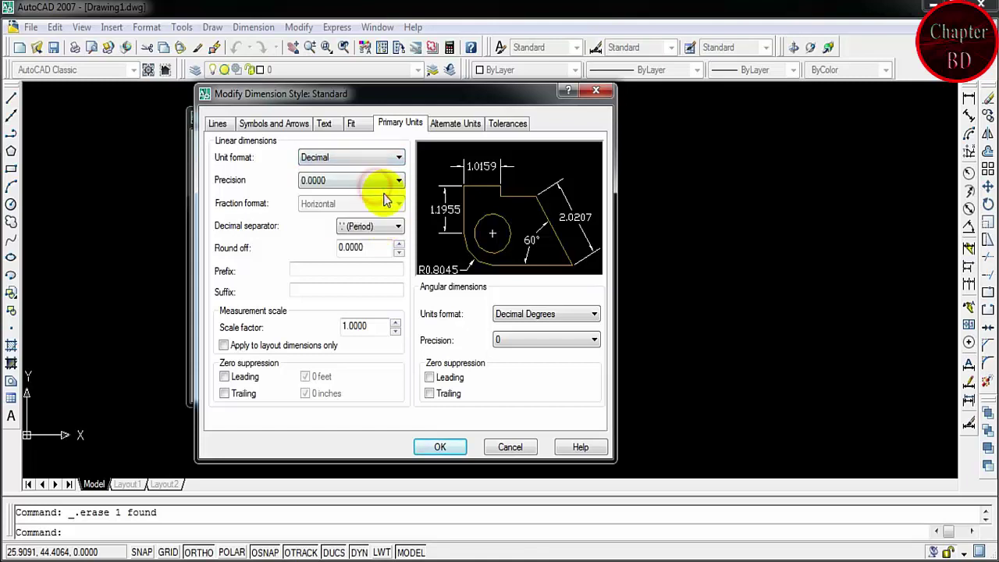
left_click(363, 153)
left_click(363, 194)
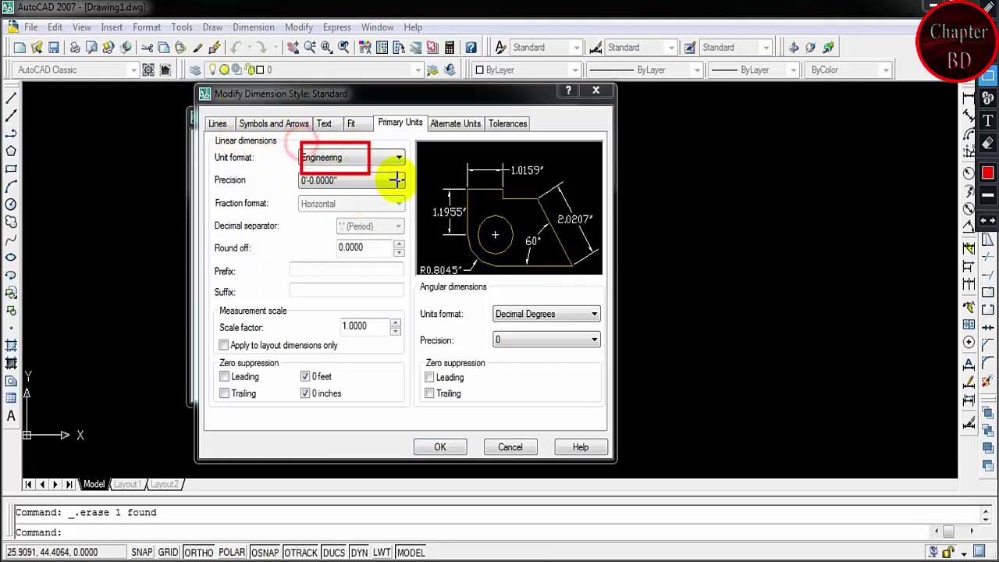
left_click(309, 179)
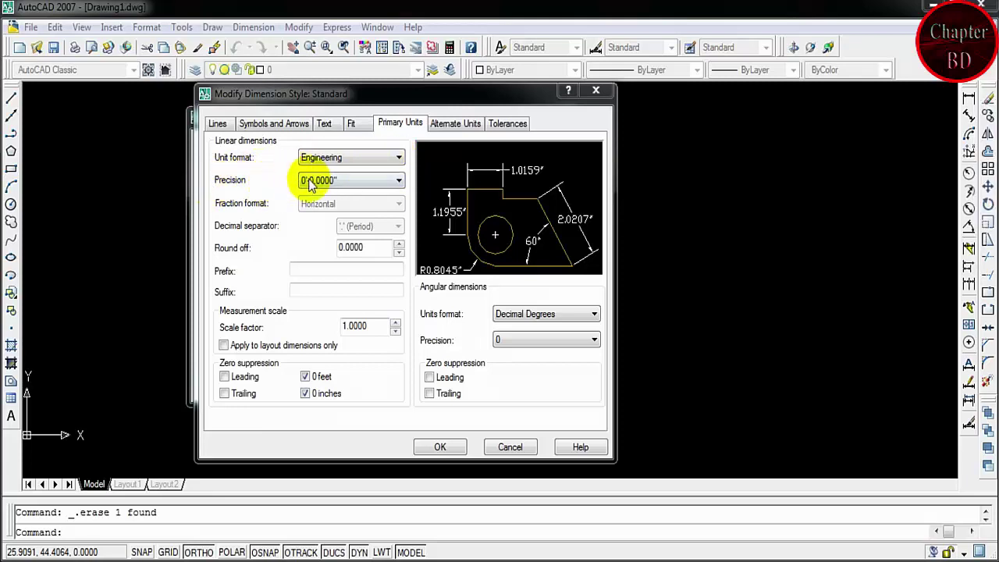
left_click(374, 182)
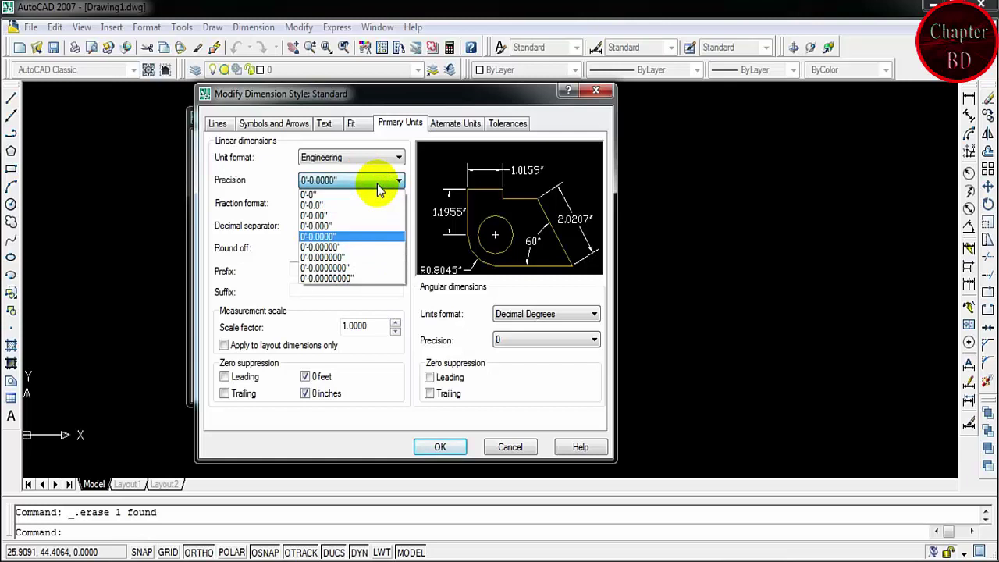
left_click(346, 192)
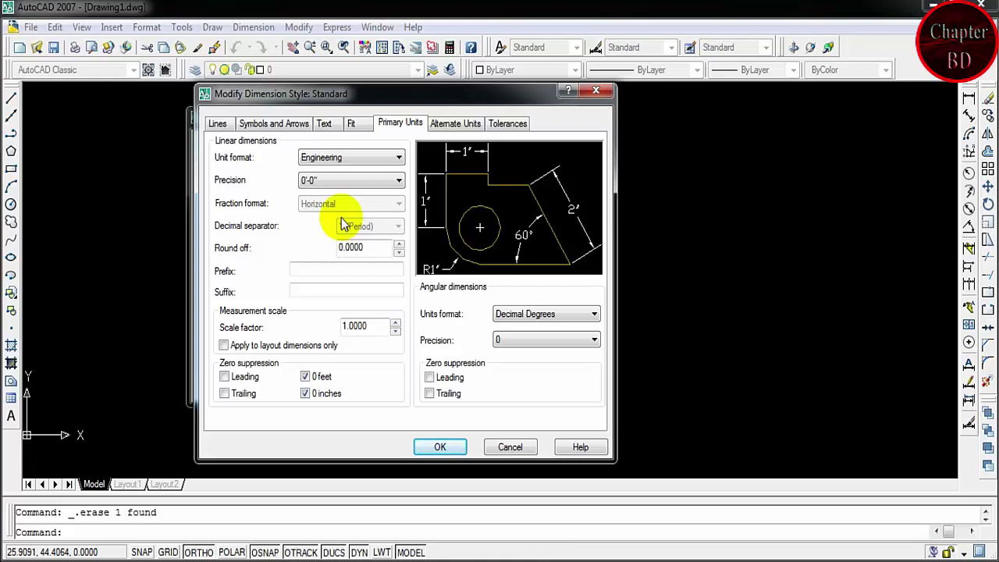
left_click(318, 180)
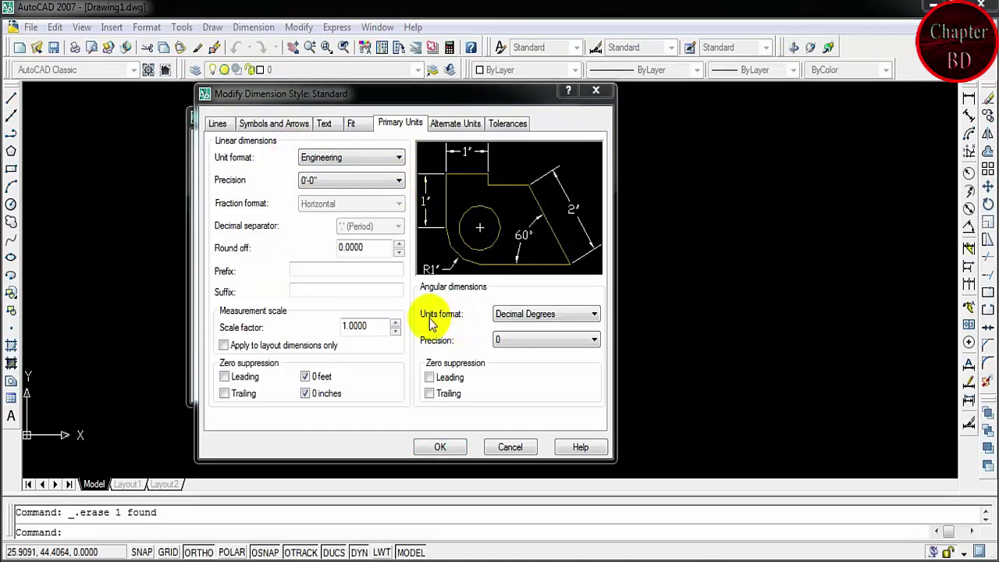
- Set angular dimensions to Degrees Minutes Seconds, glance at Alternate Units and Tolerances, and accept
left_click(523, 315)
left_click(523, 315)
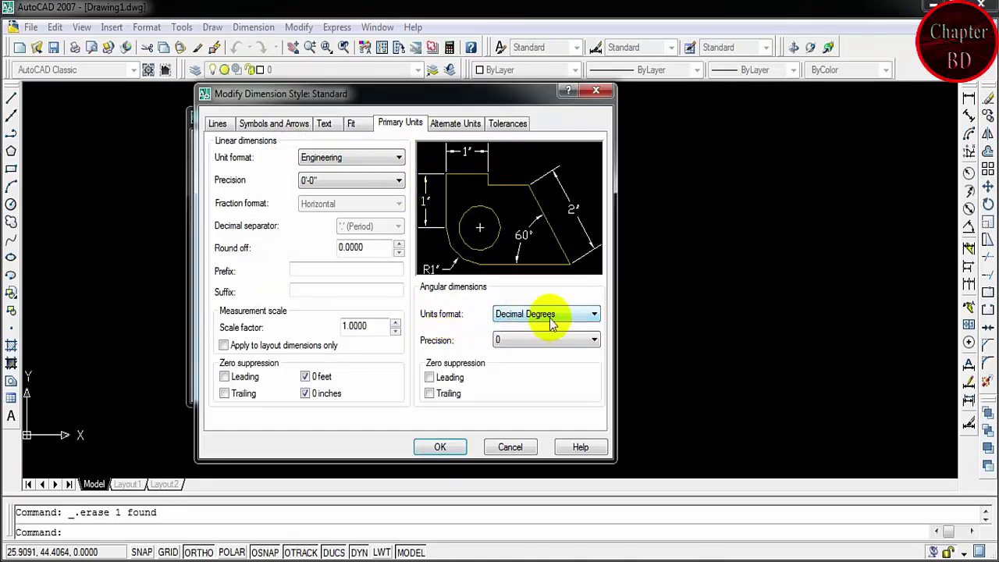
left_click(527, 316)
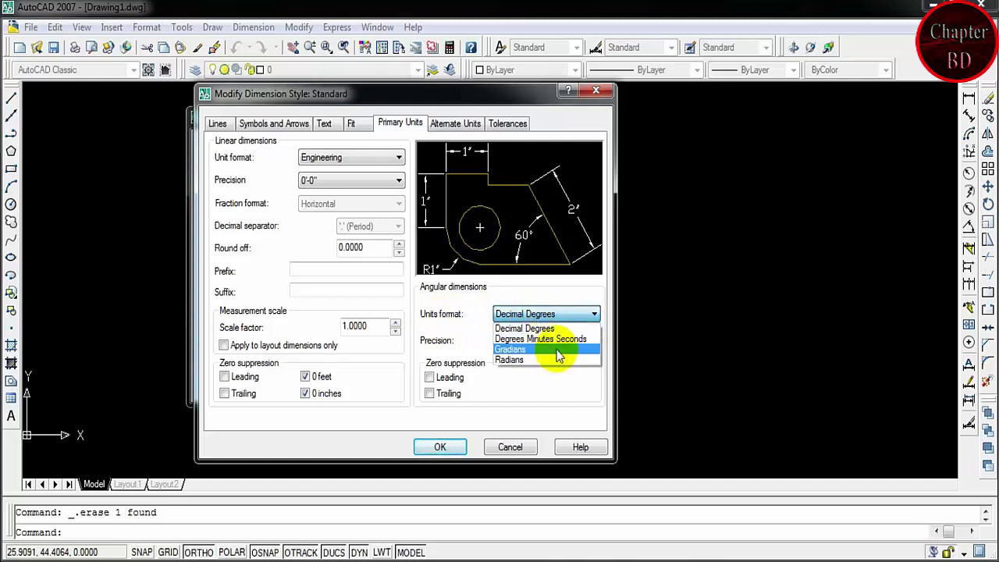
left_click(551, 339)
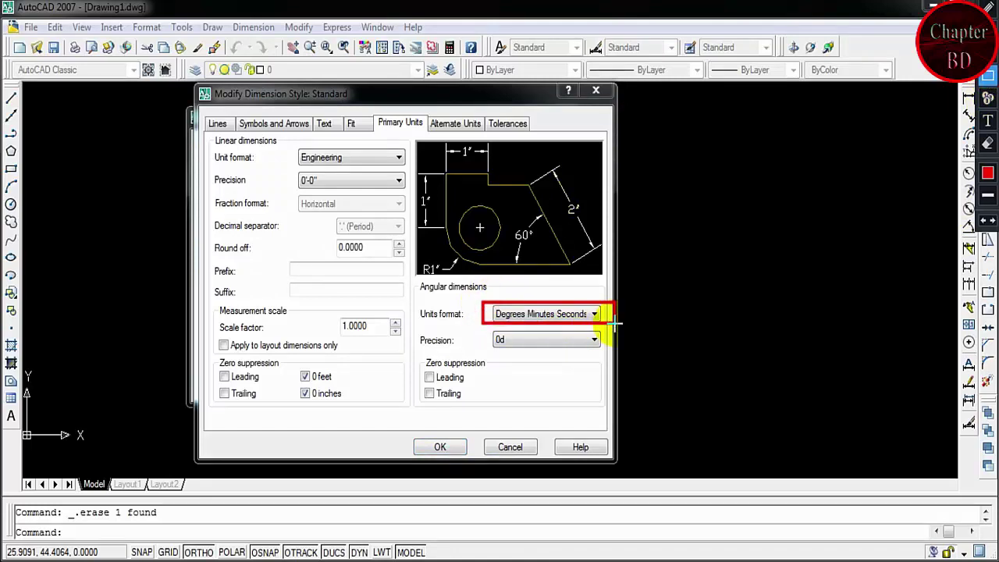
left_click(455, 123)
left_click(507, 123)
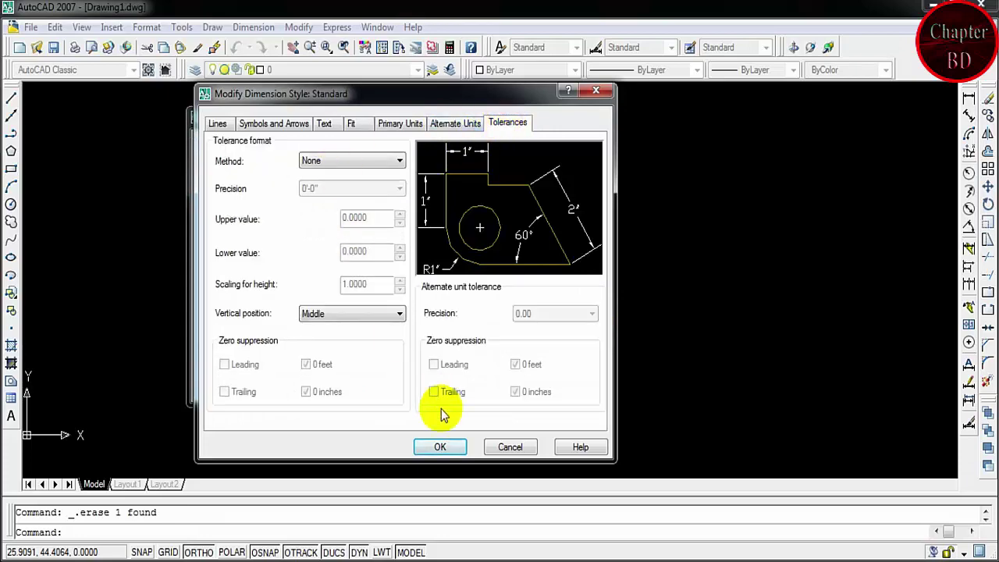
left_click(440, 447)
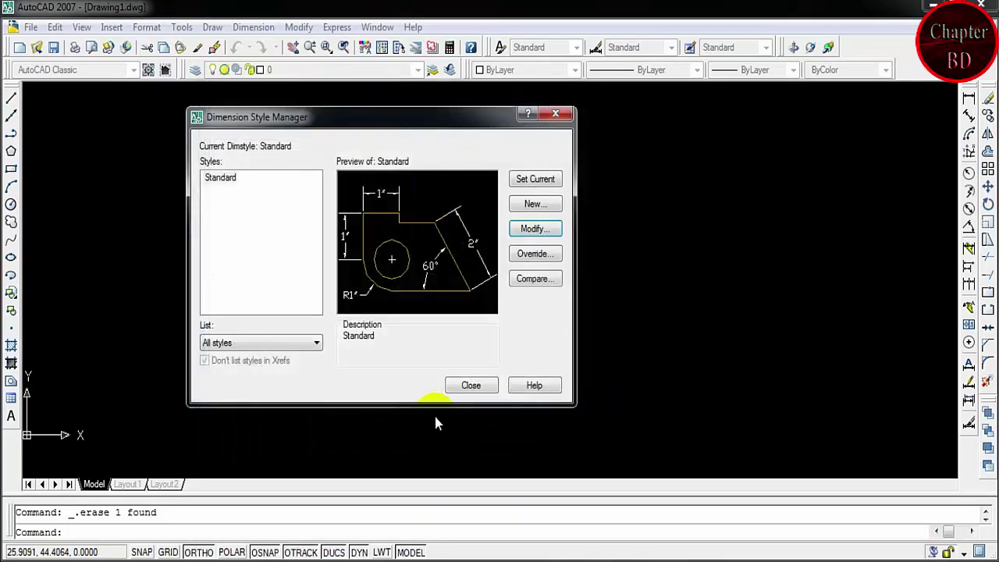
- Close the Dimension Style Manager and briefly open the Drawing Units dialog from Format
left_click(472, 385)
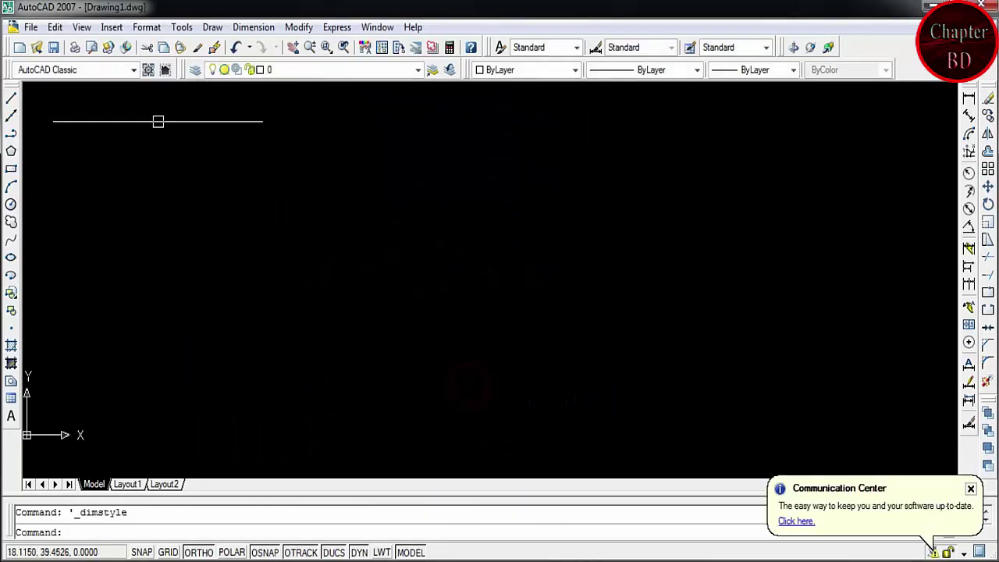
left_click(144, 26)
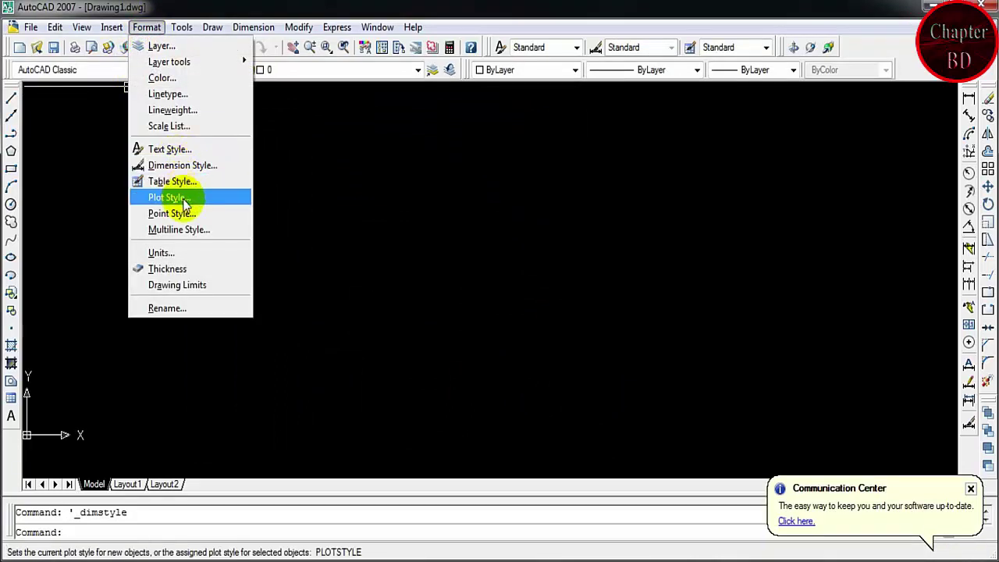
left_click(189, 249)
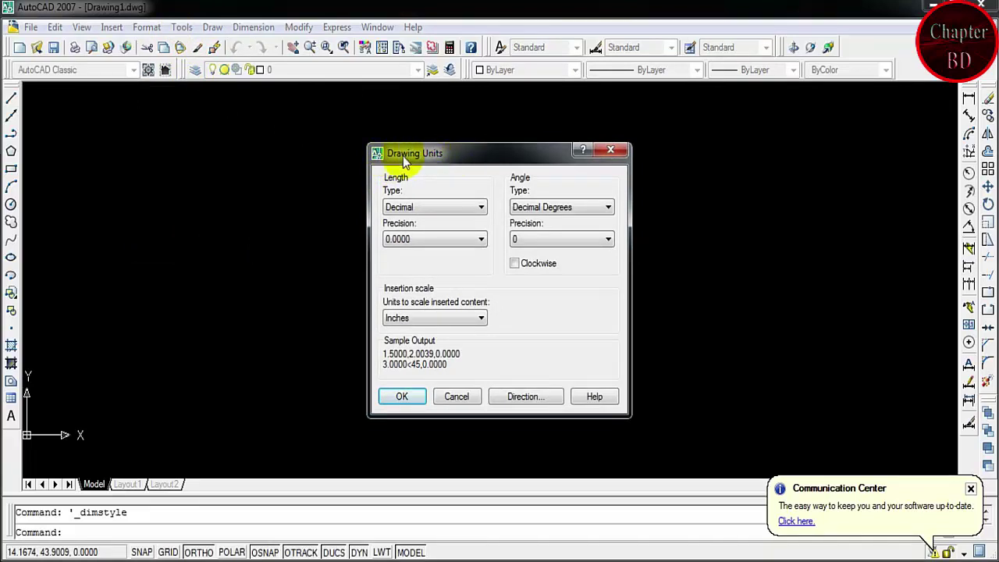
left_click_drag(484, 158, 459, 161)
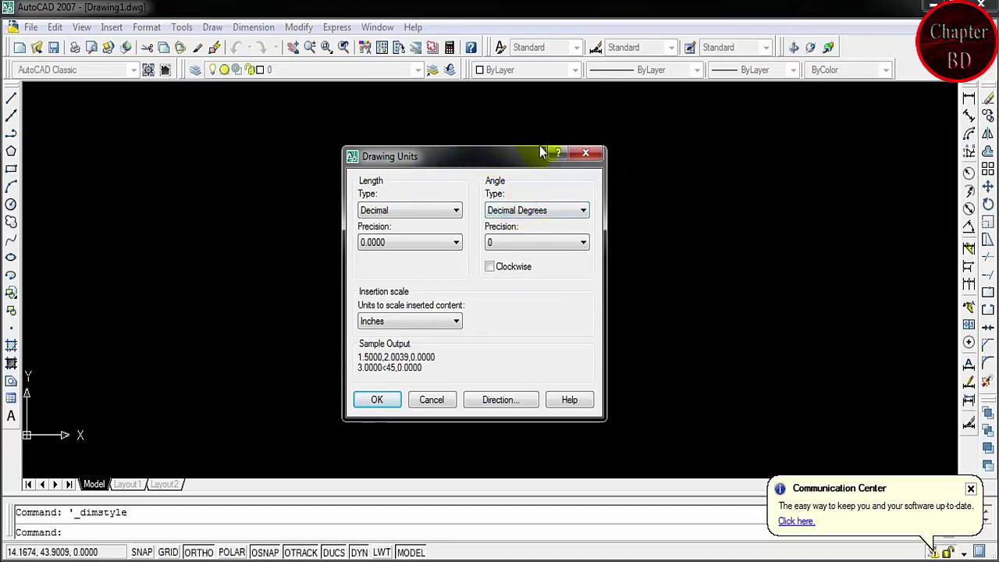
left_click(586, 153)
- In the reopened Drawing Units dialog, set the length type to Engineering
left_click(148, 27)
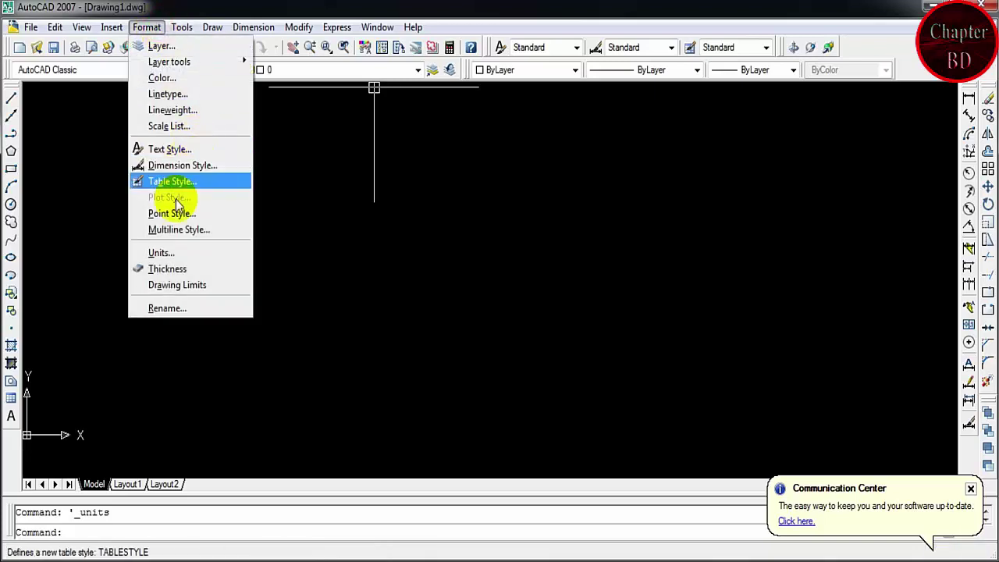
left_click(186, 253)
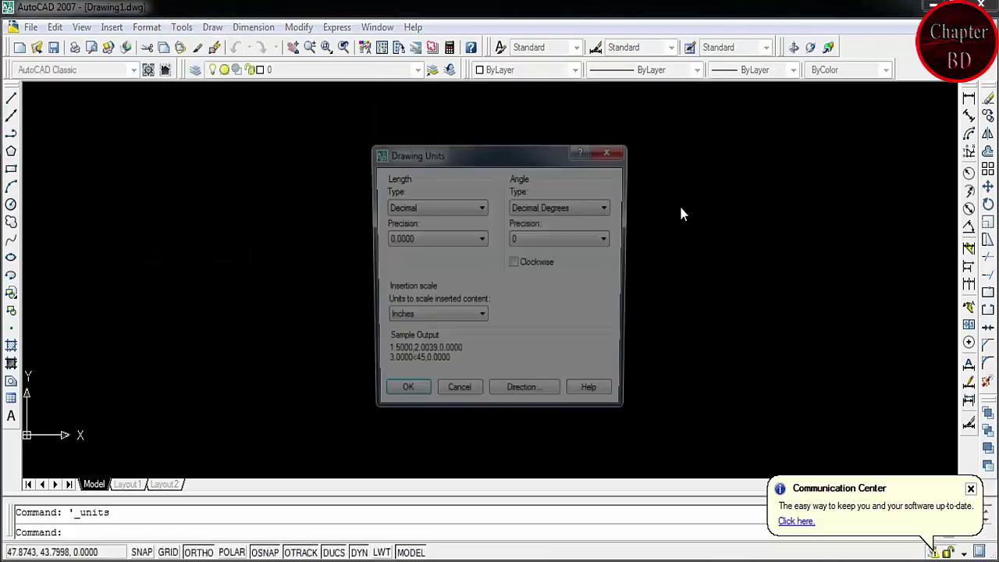
left_click(407, 207)
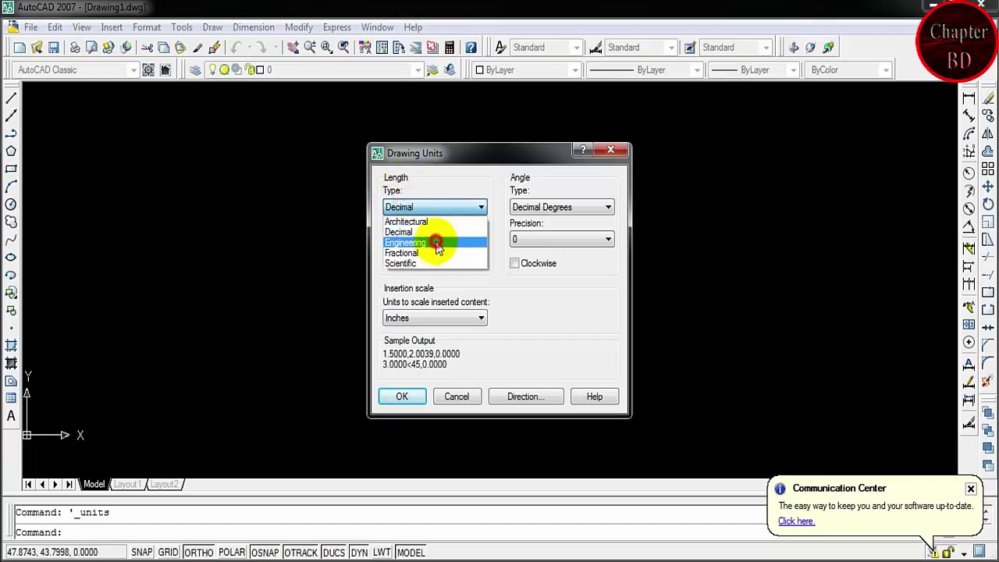
left_click(436, 244)
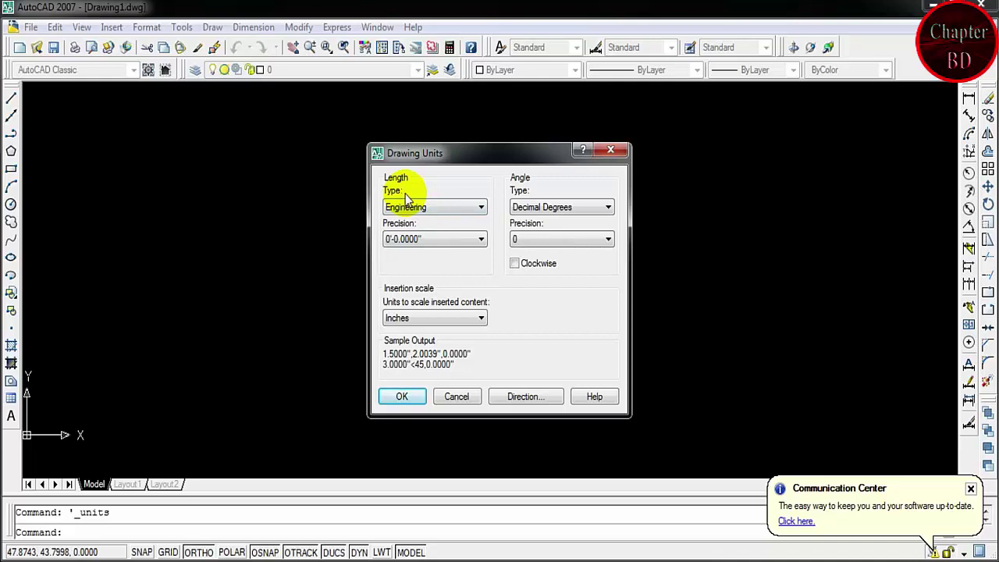
left_click(444, 211)
left_click(444, 212)
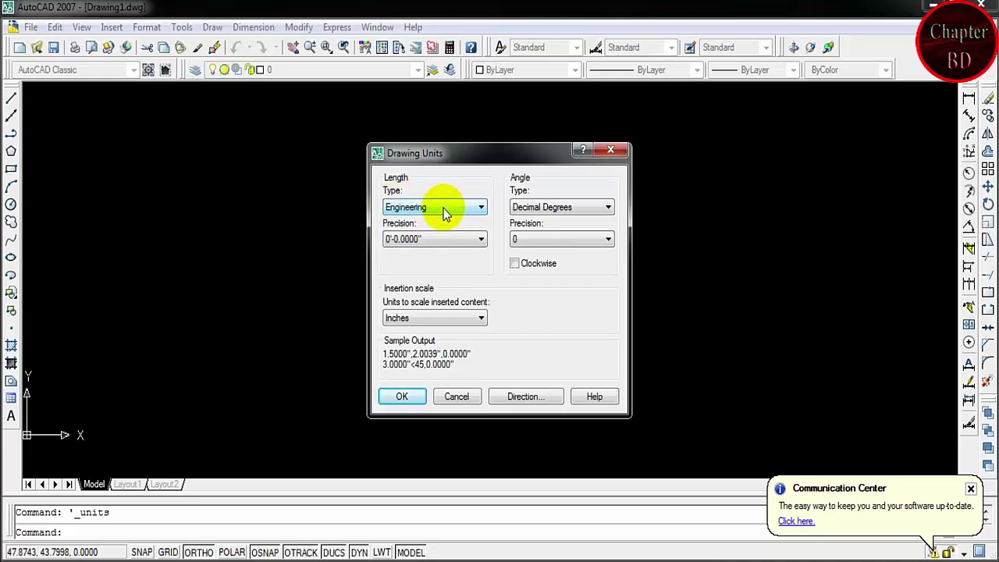
left_click(443, 211)
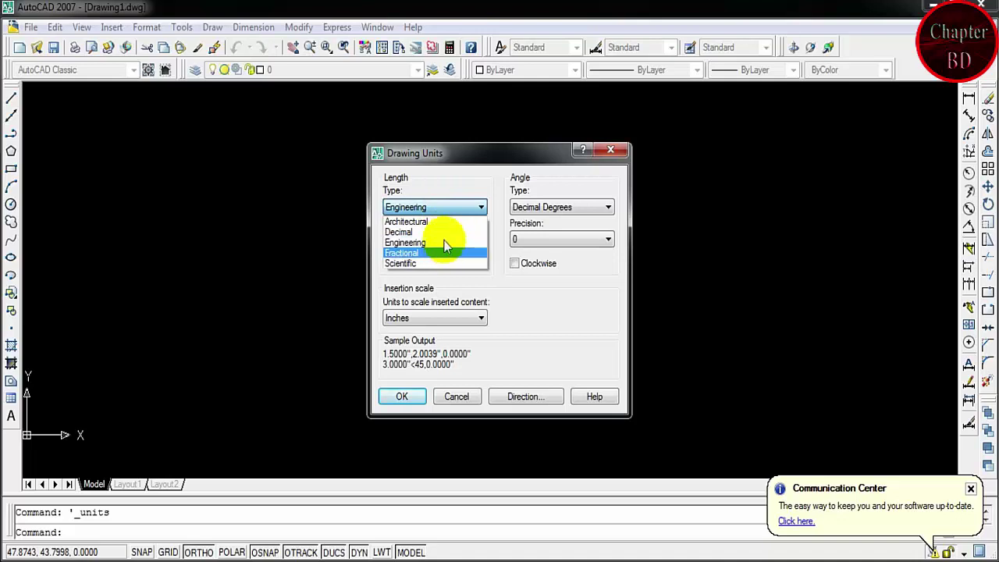
left_click(433, 207)
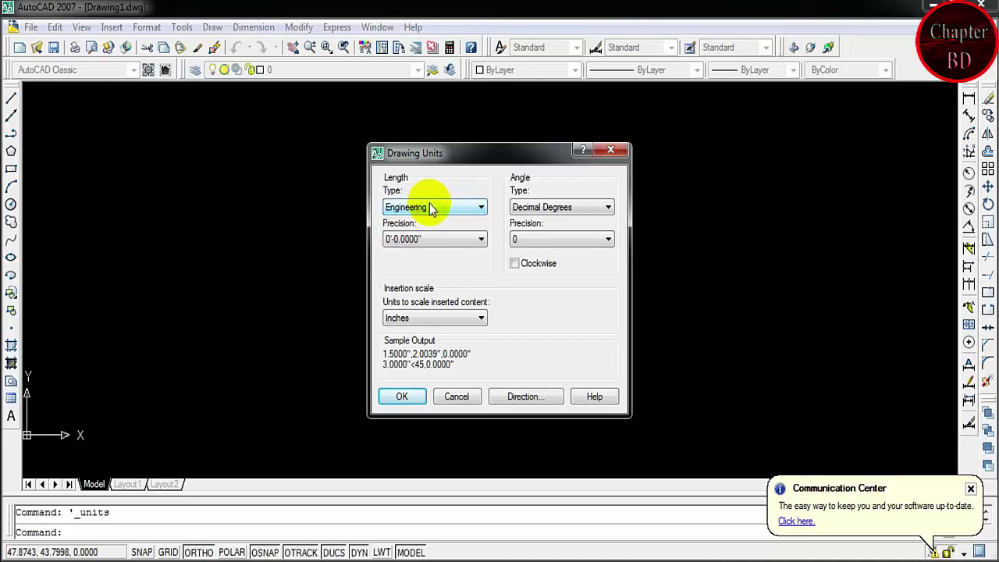
- Set length precision 0'-0" and angle type Deg/Min/Sec at 0d, then apply
left_click(406, 239)
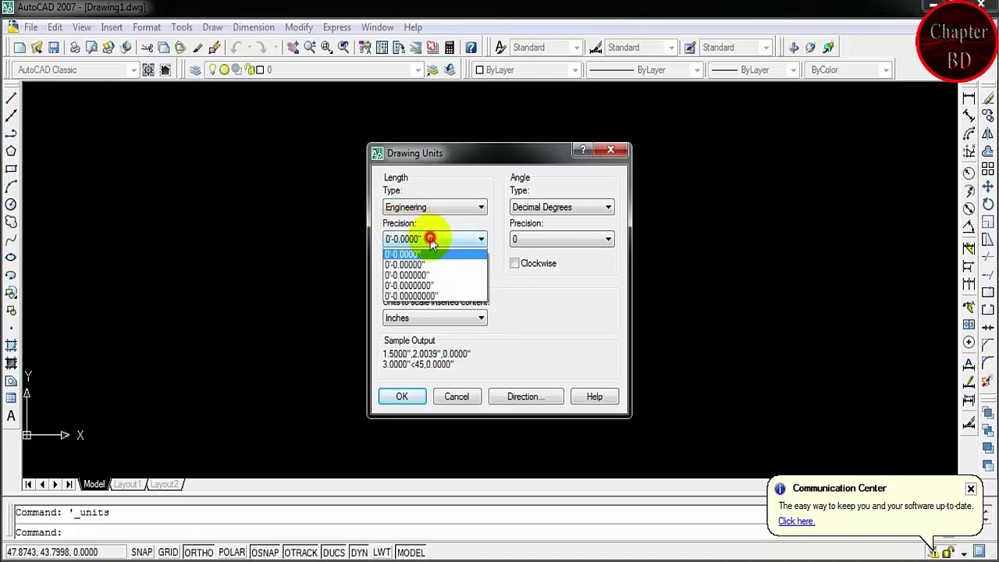
left_click(441, 253)
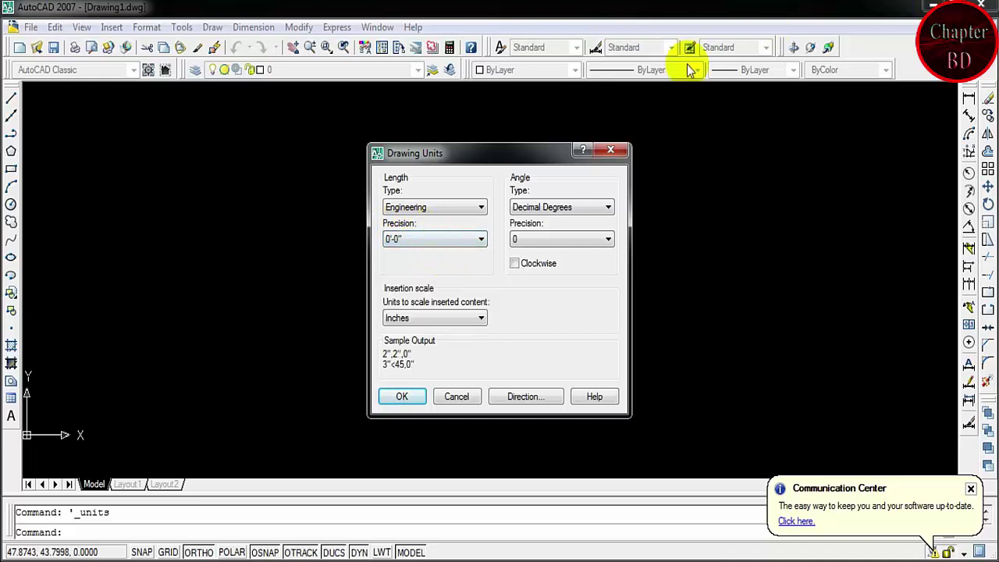
left_click(550, 207)
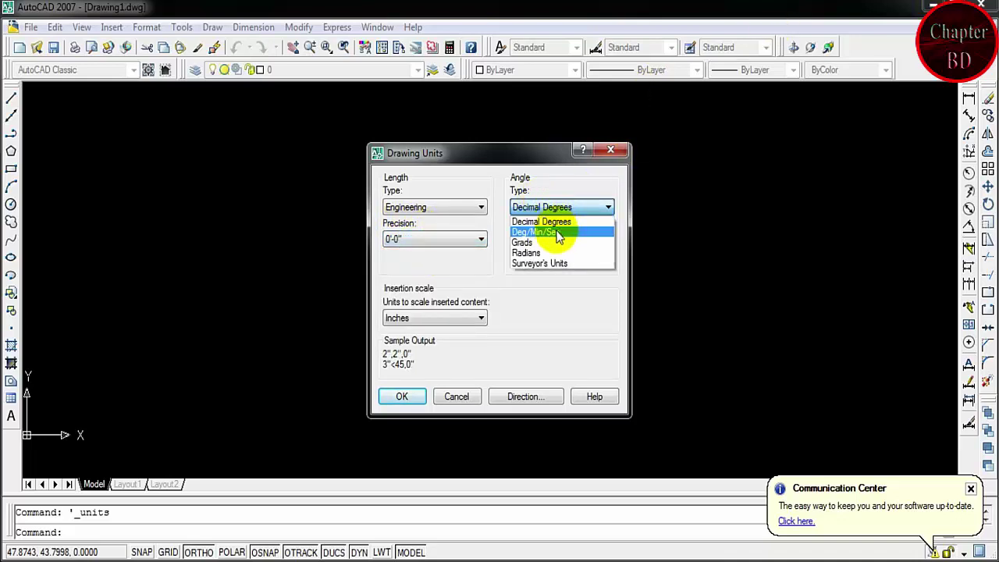
left_click(560, 232)
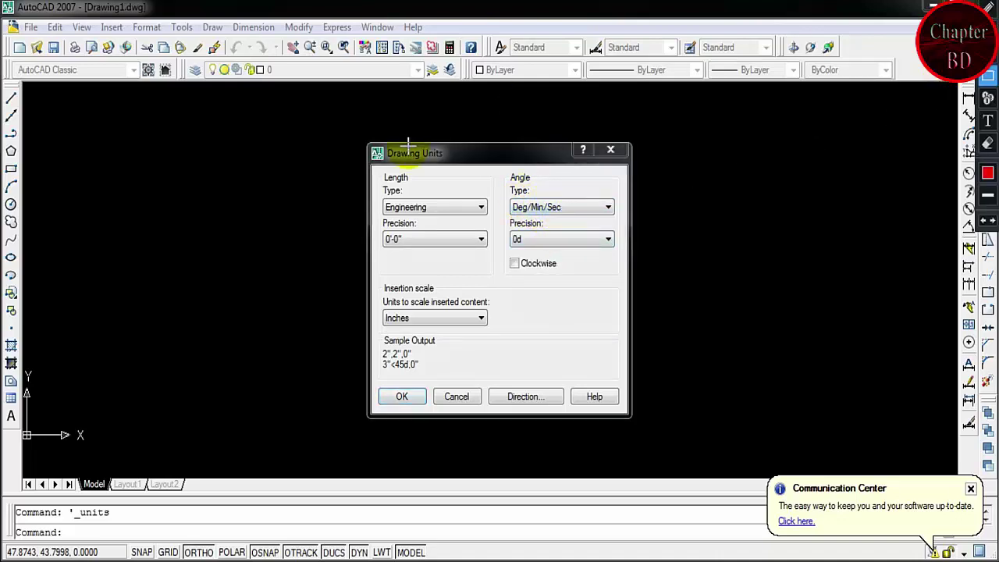
left_click(381, 178)
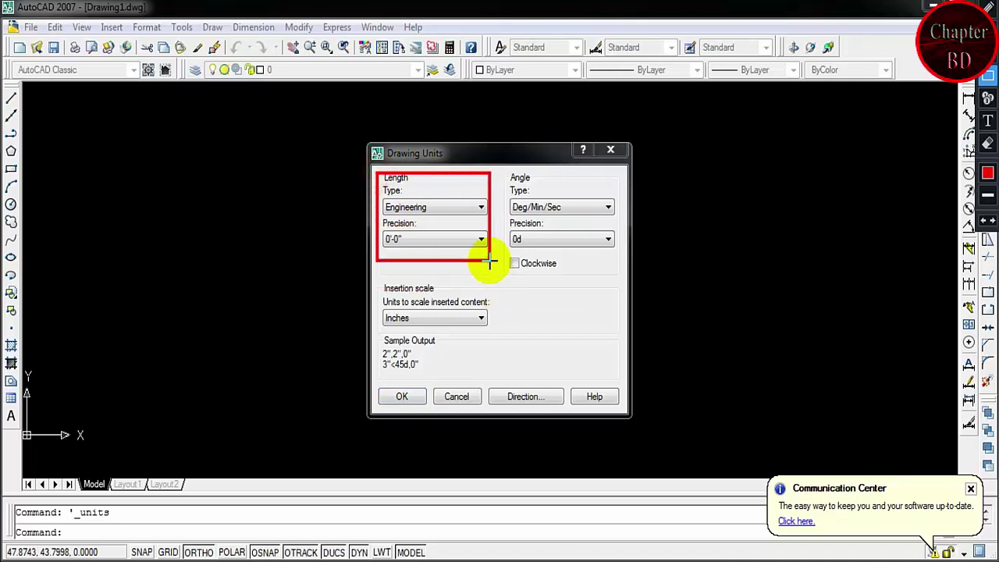
left_click(506, 174)
left_click_drag(597, 224, 620, 225)
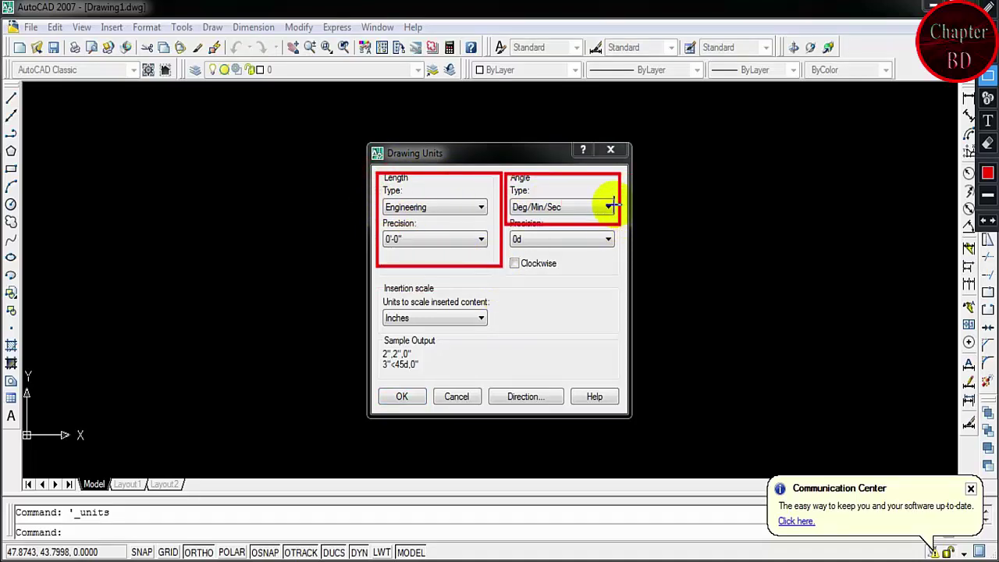
left_click(412, 395)
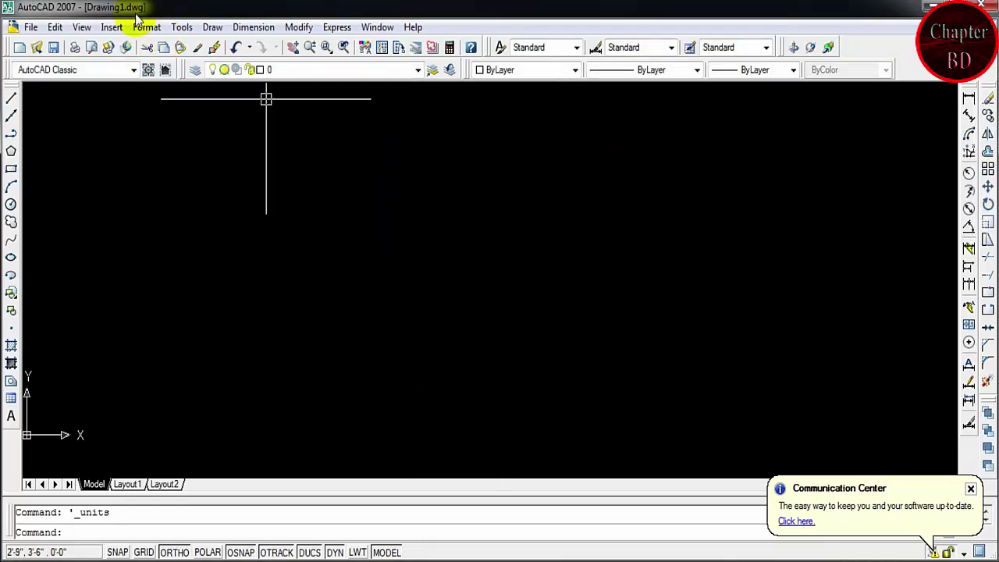
- Start Format > Drawing Limits, then cancel the LIMITS prompt with Esc
left_click(148, 27)
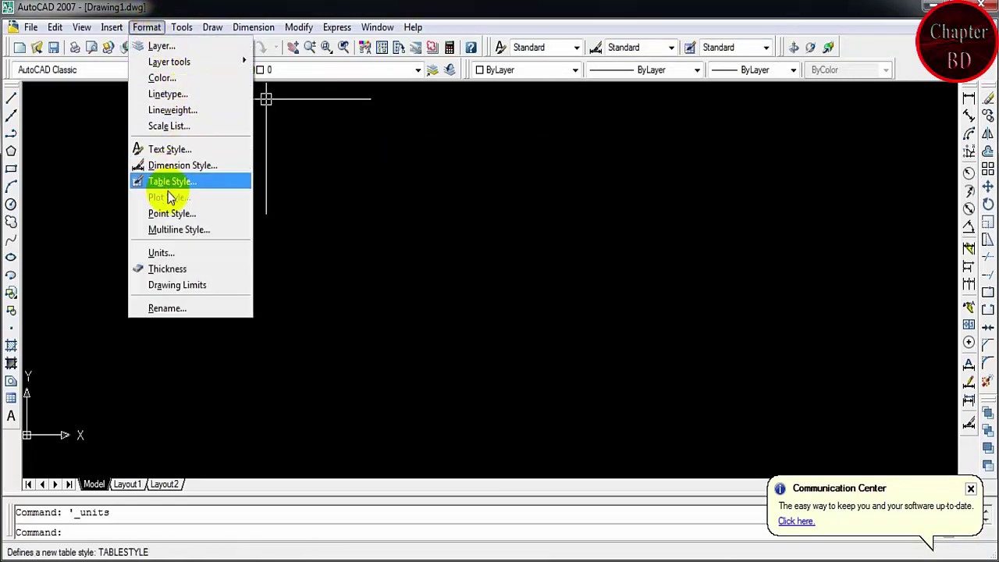
left_click(186, 287)
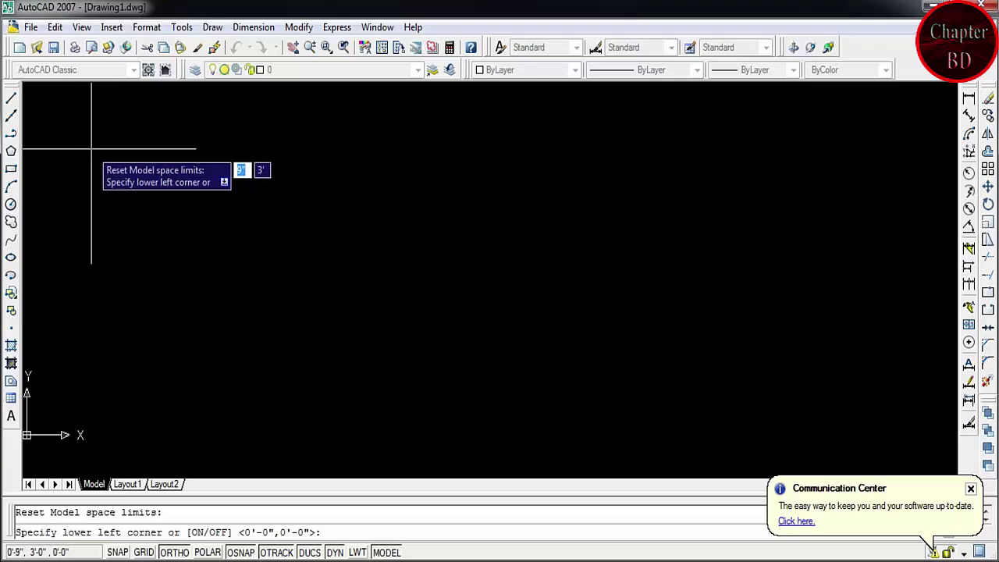
key("Escape")
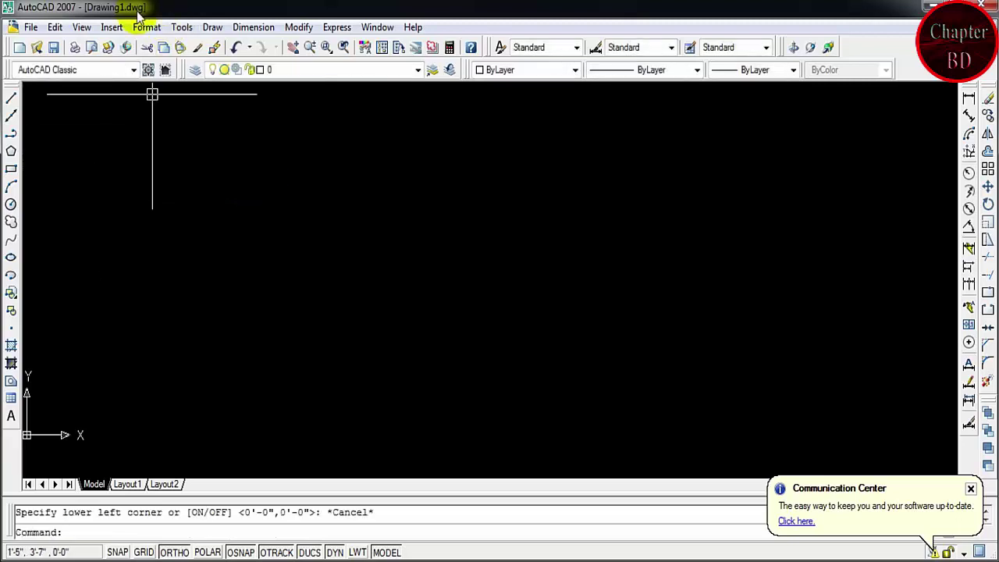
left_click(148, 28)
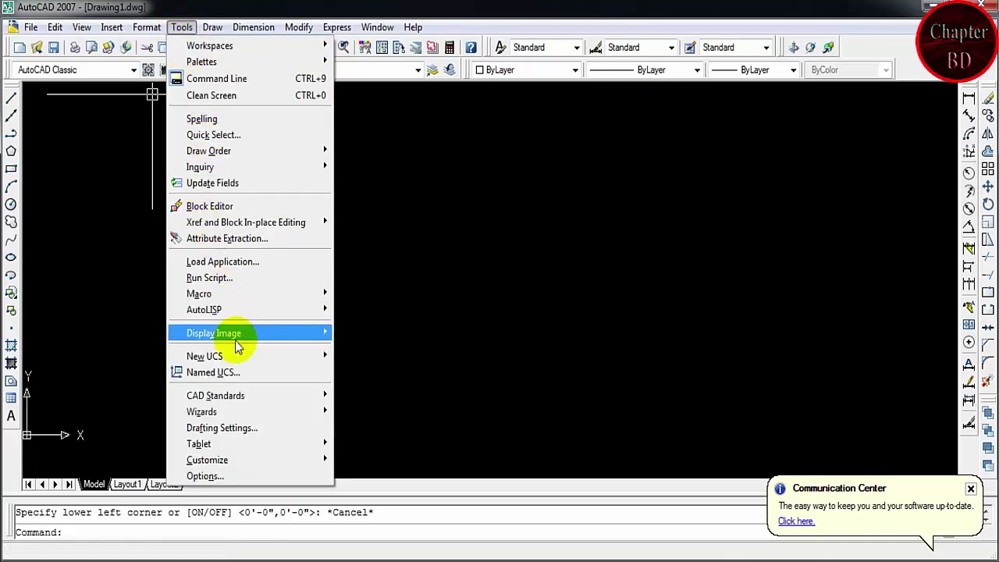
mouse_move(234, 356)
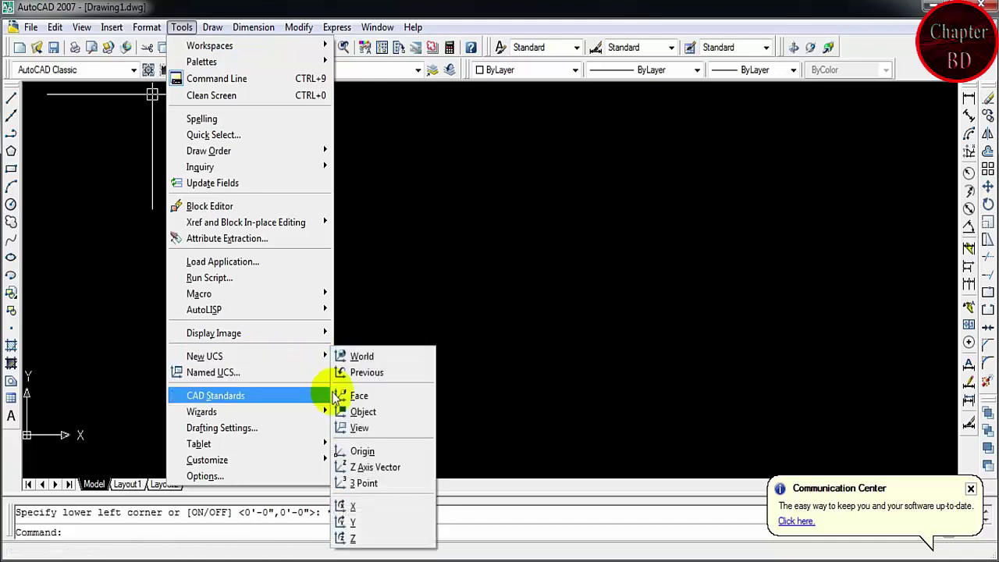
left_click(373, 453)
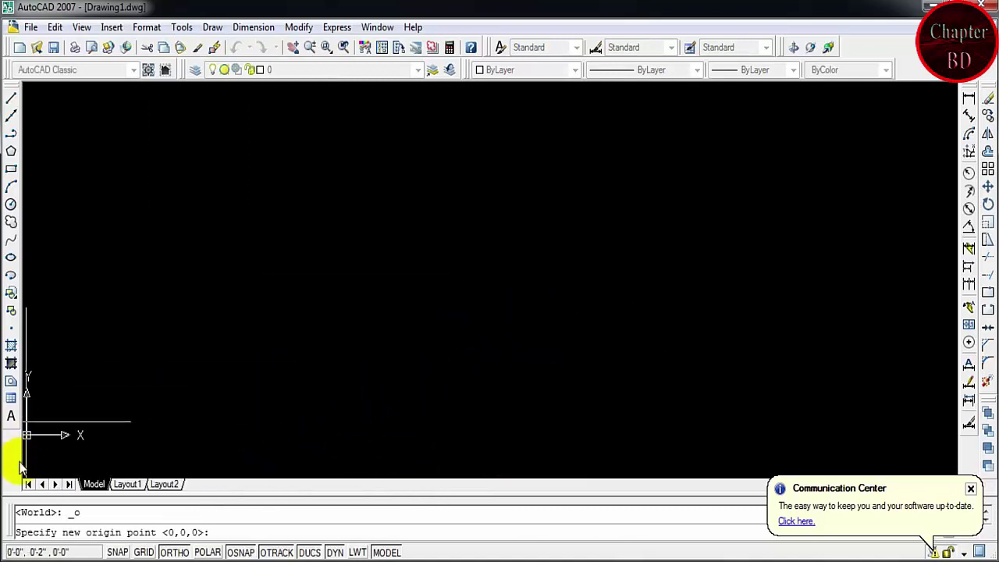
key("Escape")
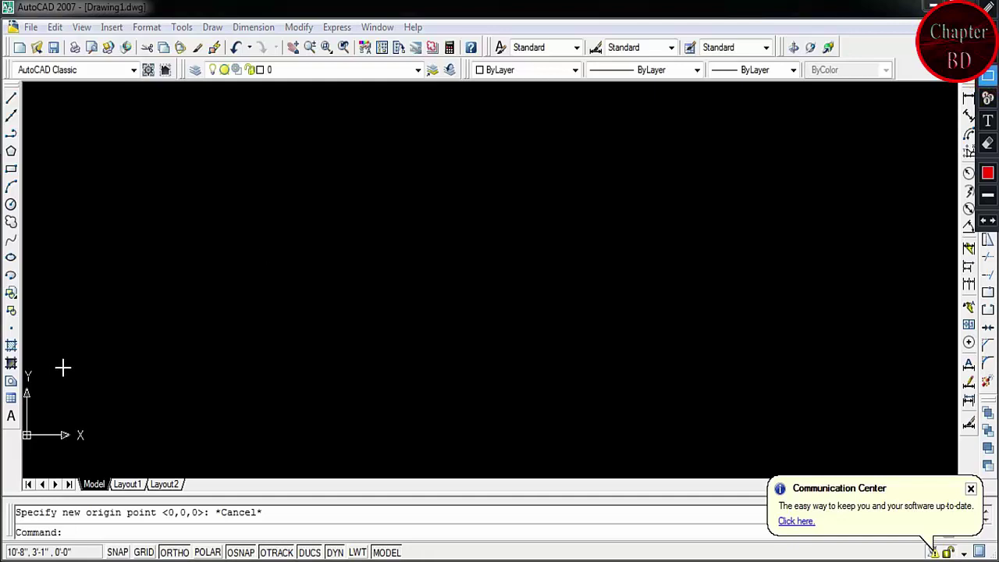
left_click_drag(97, 332, 22, 471)
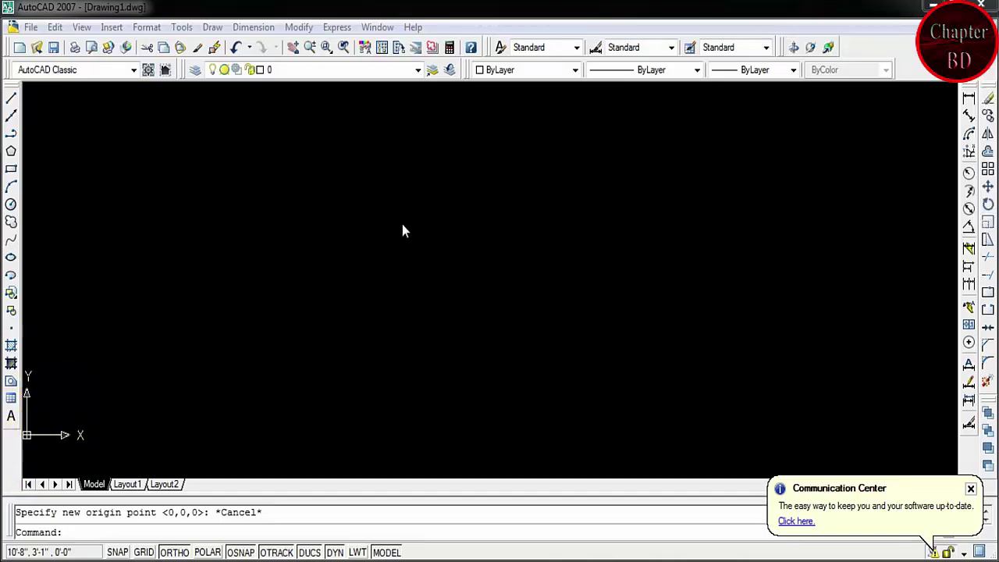
left_click(399, 255)
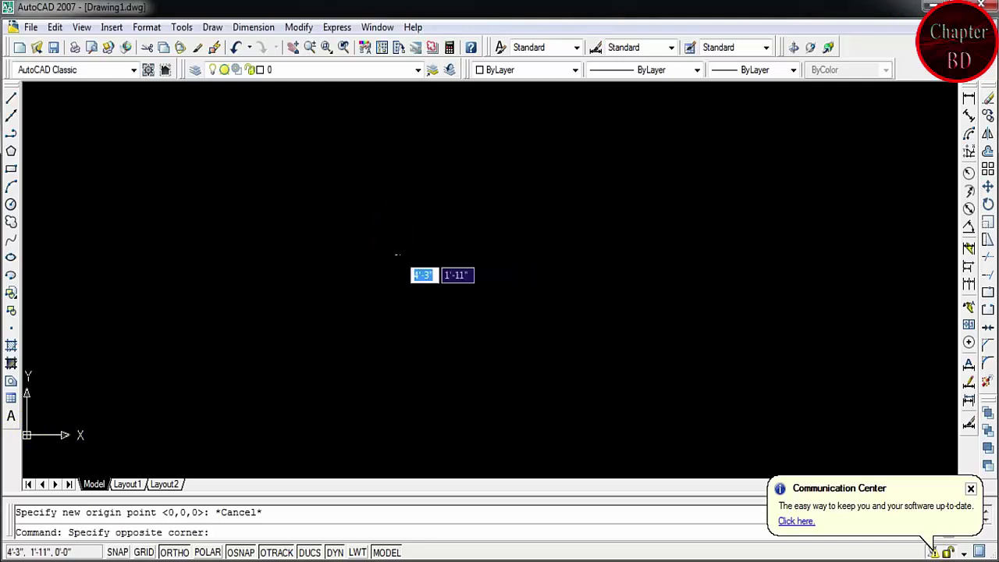
key("Escape")
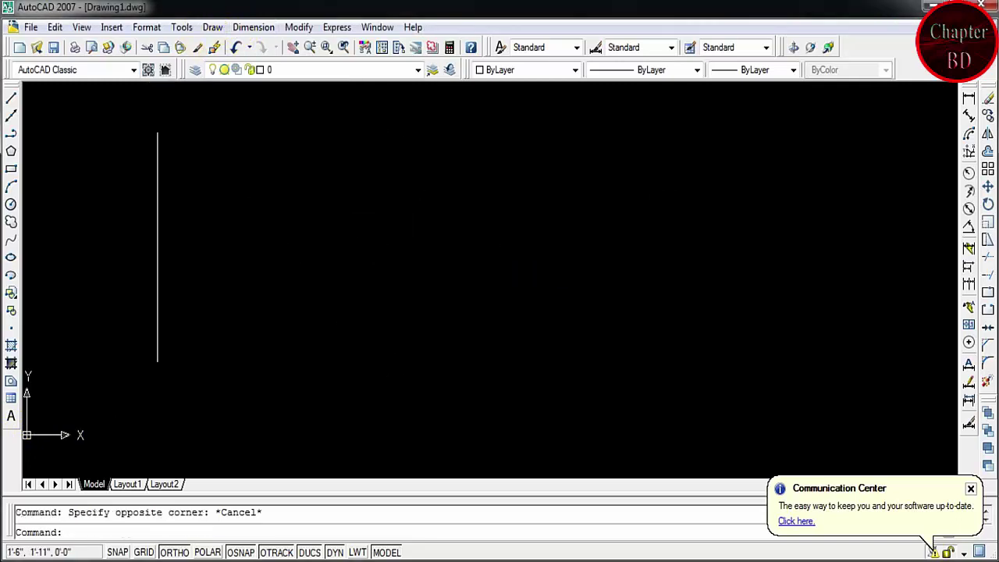
- Use Tools > New UCS > Origin to place the origin near the lower-left corner
left_click(212, 27)
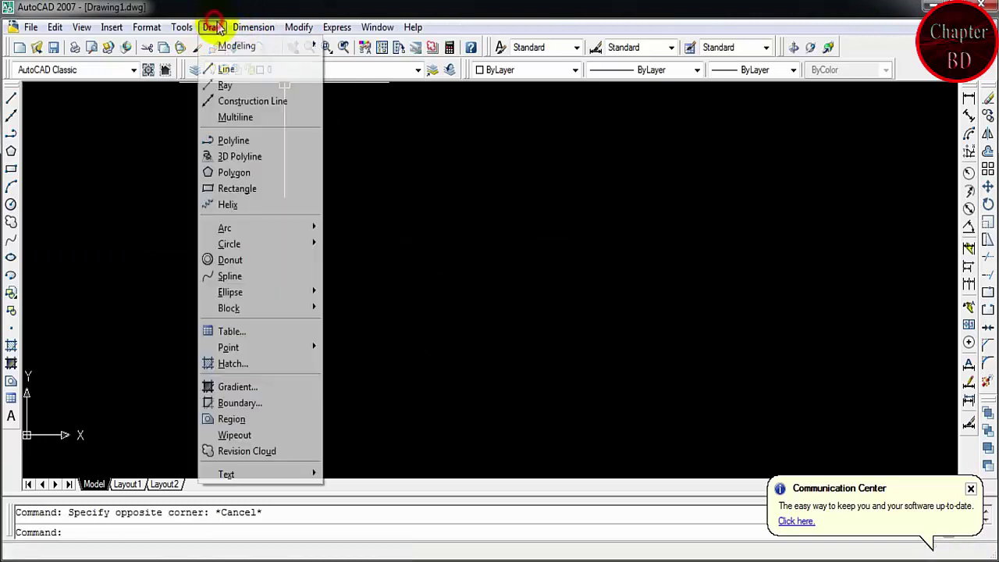
key("Escape")
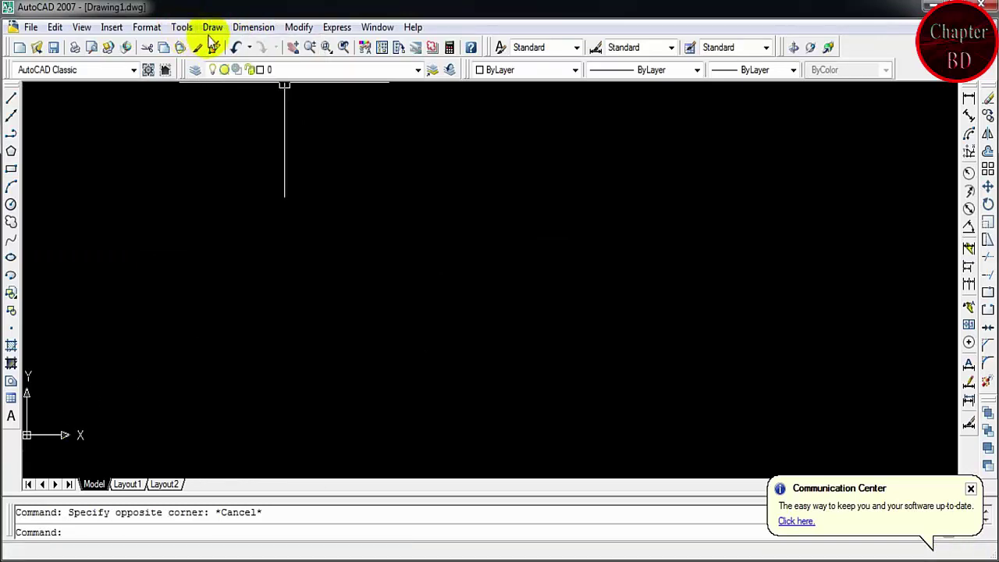
left_click(205, 29)
mouse_move(182, 27)
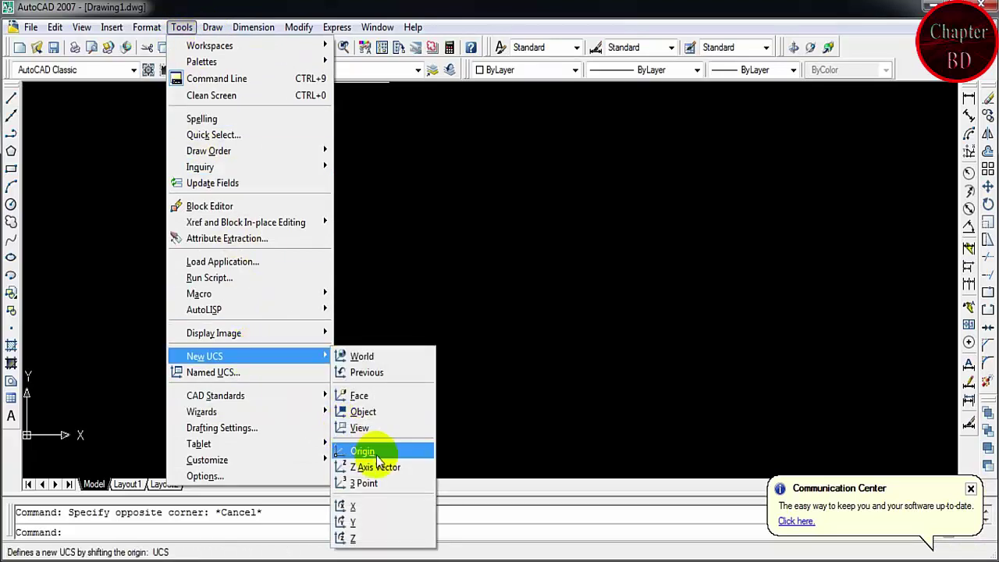
left_click(367, 451)
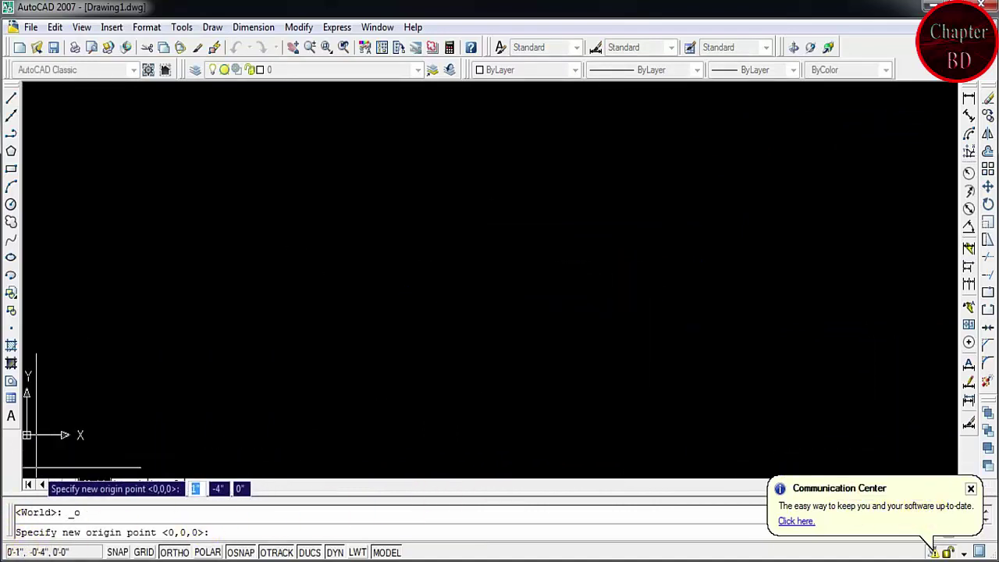
left_click(36, 468)
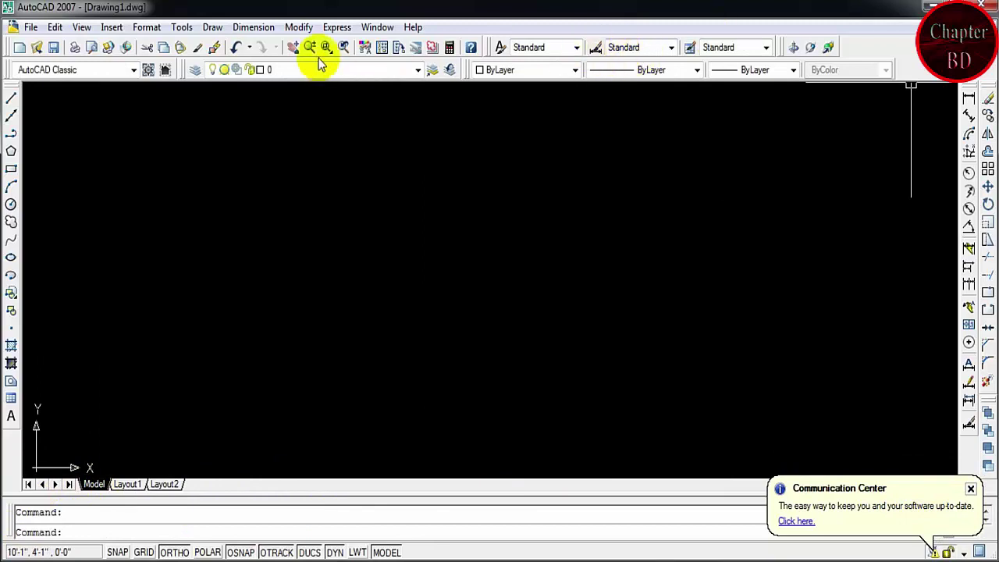
left_click(212, 30)
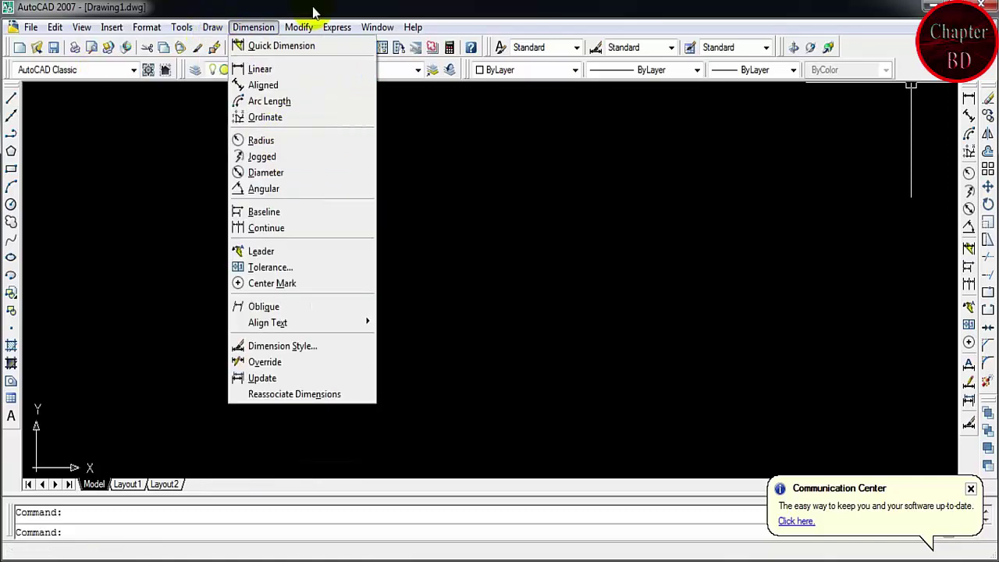
left_click(219, 30)
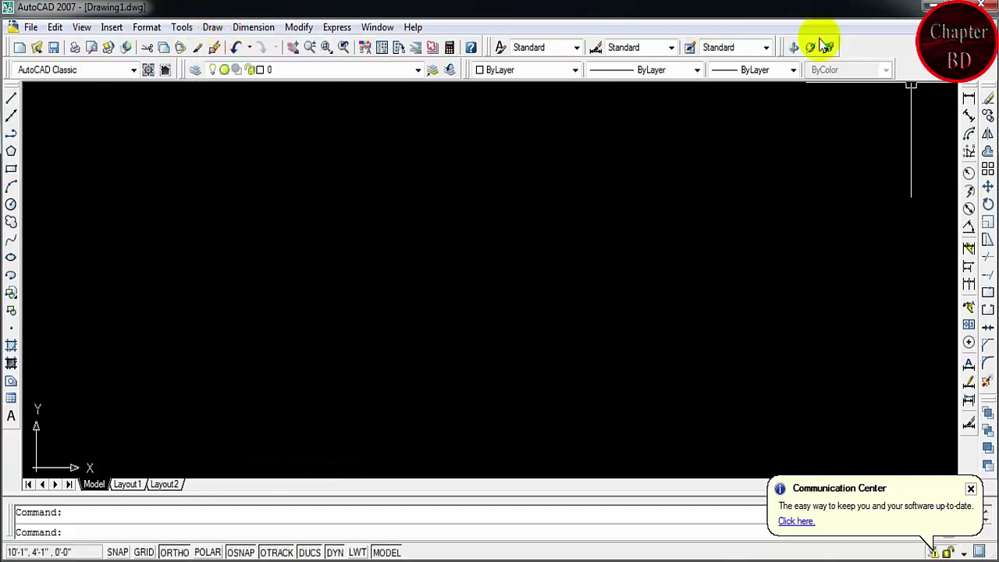
right_click(888, 53)
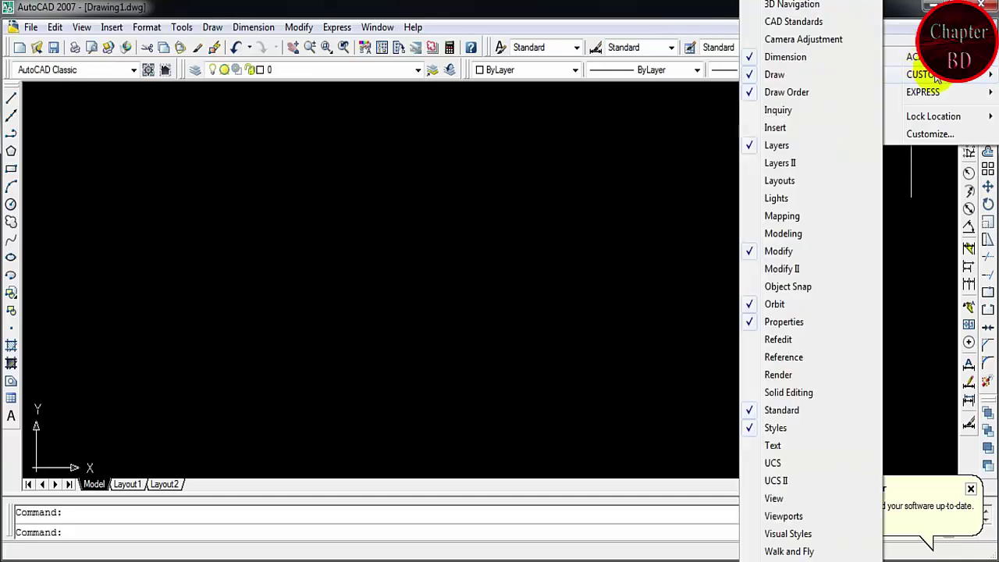
mouse_move(917, 56)
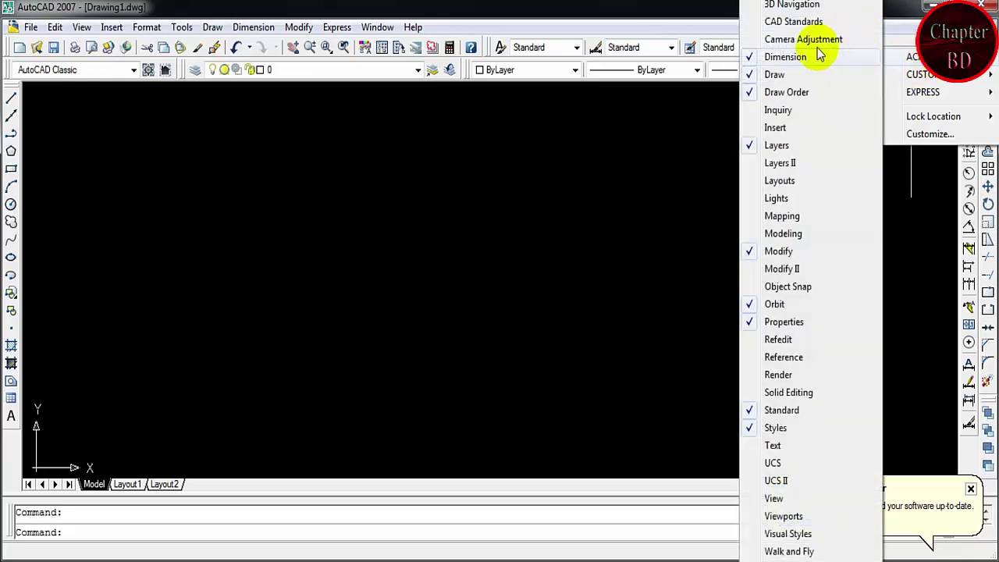
left_click(648, 14)
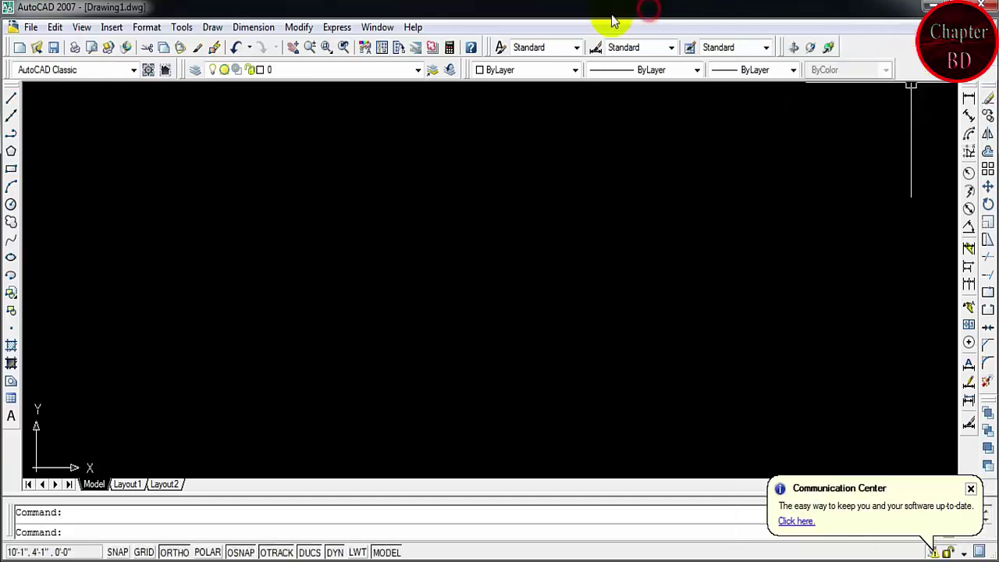
left_click(254, 28)
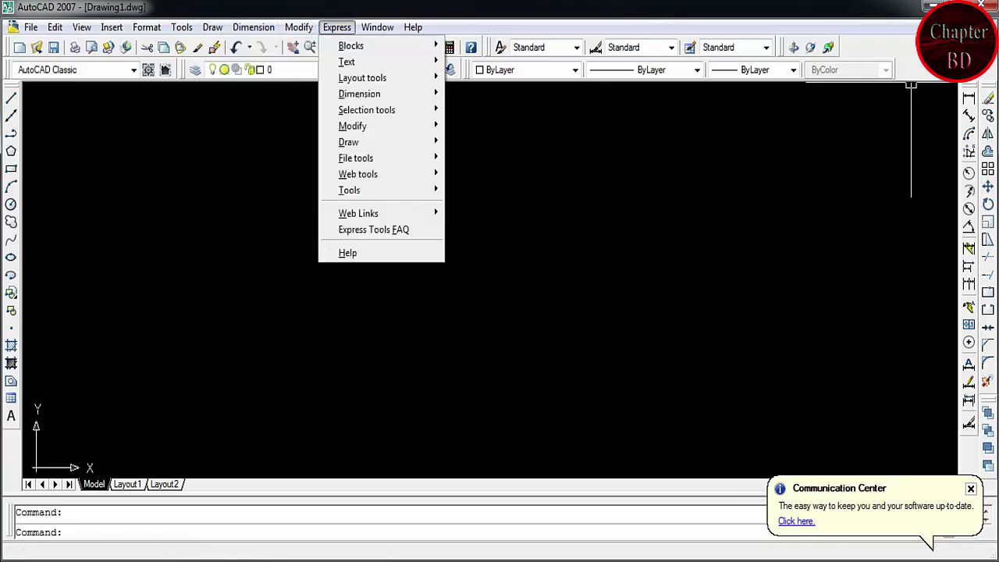
right_click(885, 47)
mouse_move(917, 51)
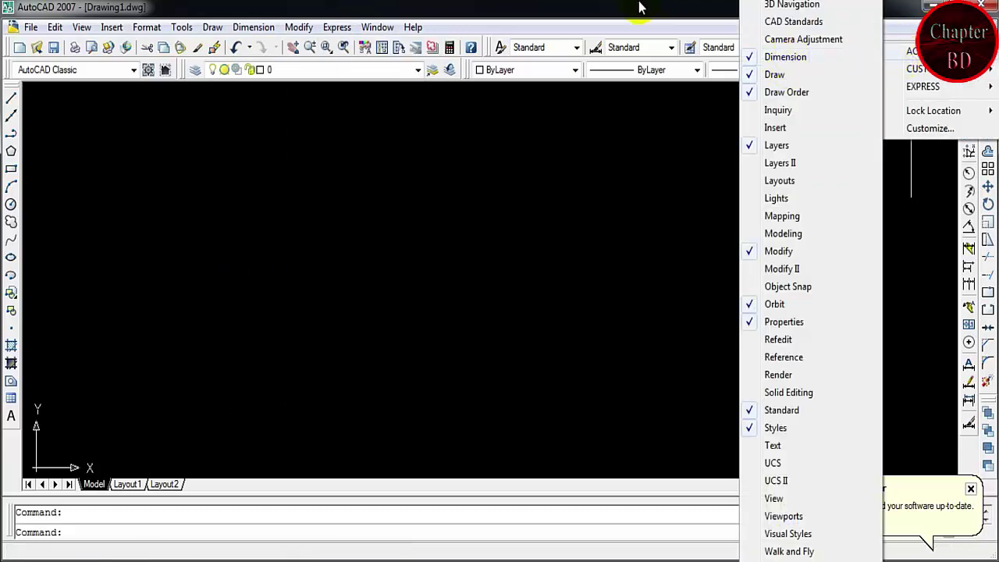
left_click(785, 57)
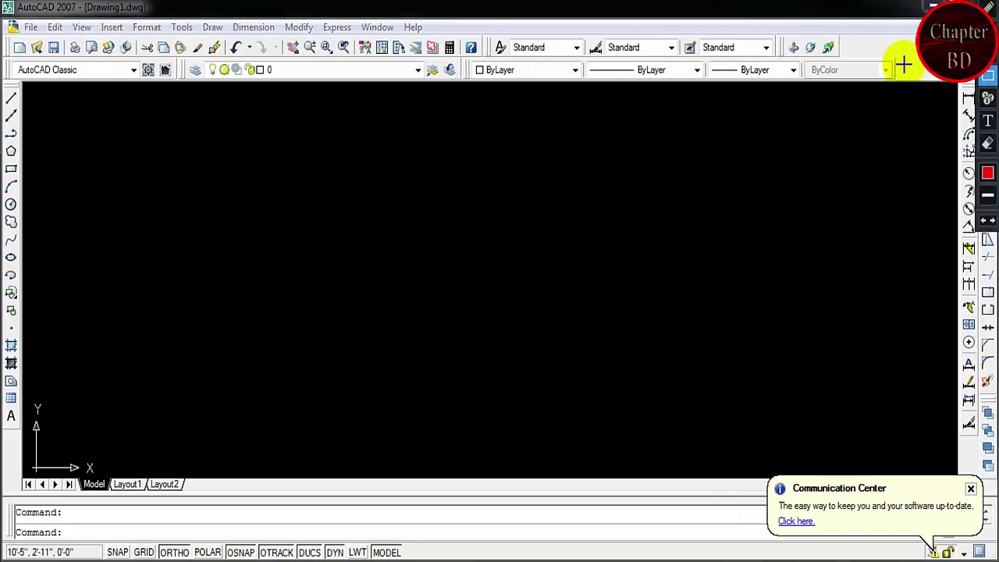
left_click_drag(952, 86, 976, 461)
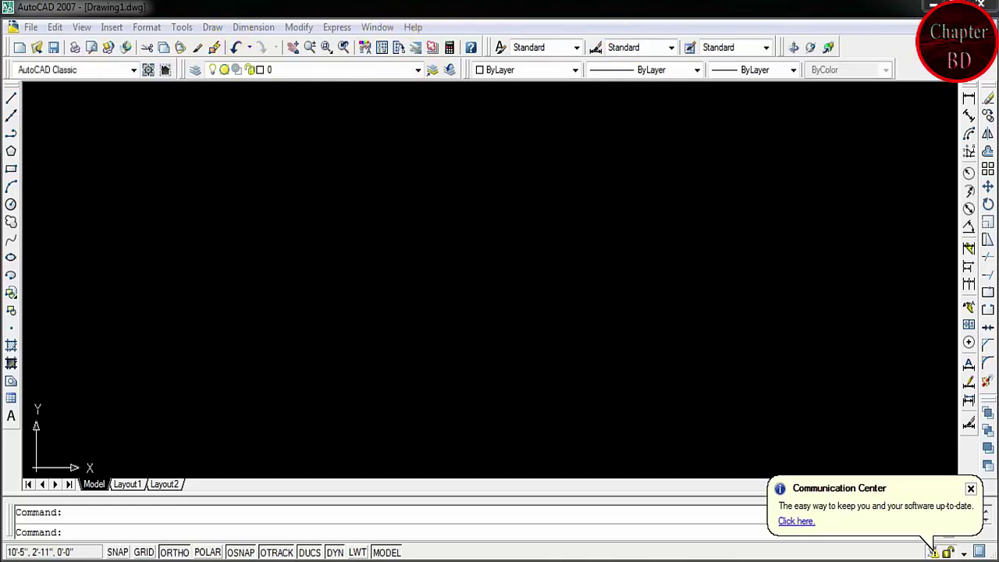
left_click(10, 94)
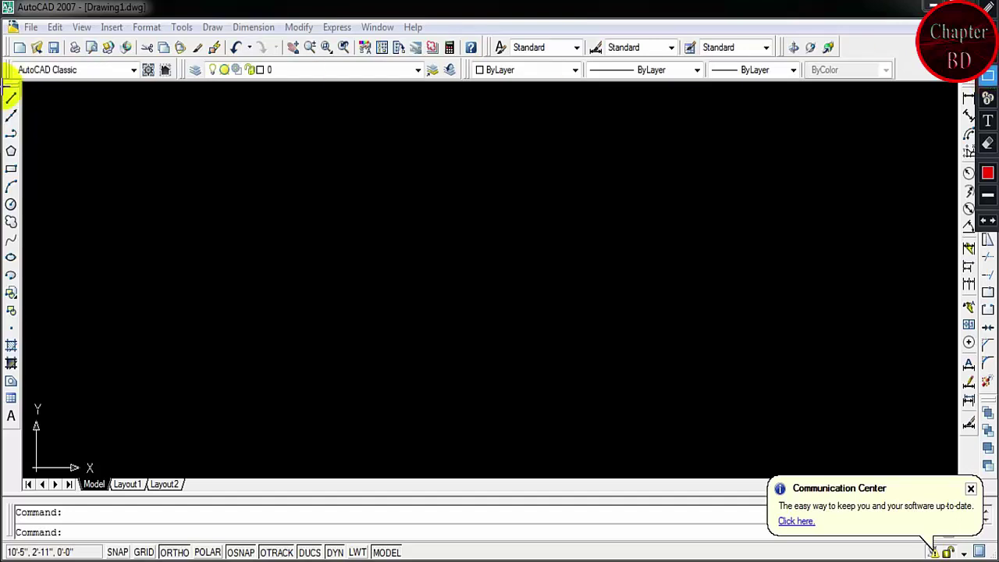
left_click_drag(7, 88, 33, 424)
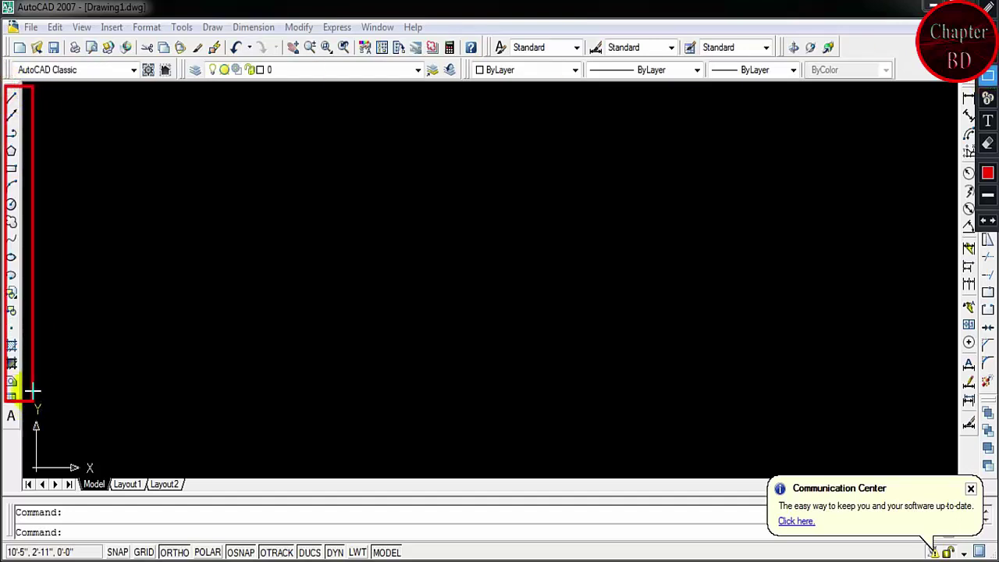
key("Escape")
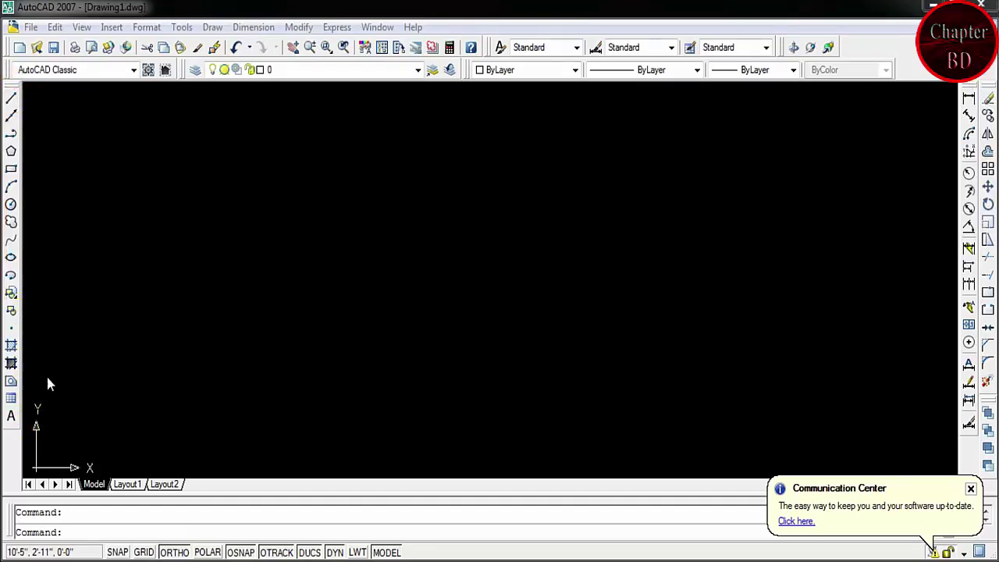
left_click(299, 30)
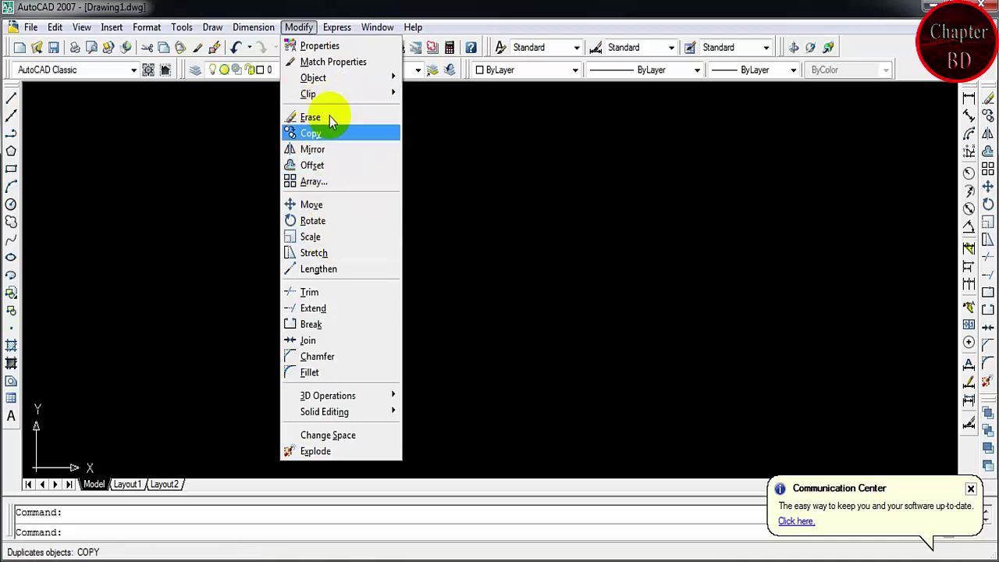
left_click(335, 28)
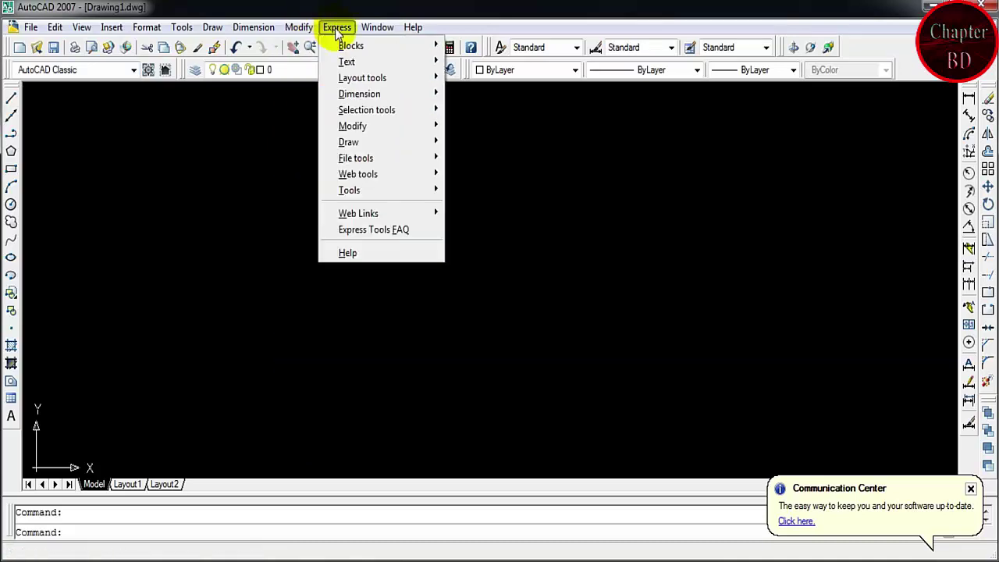
left_click(412, 19)
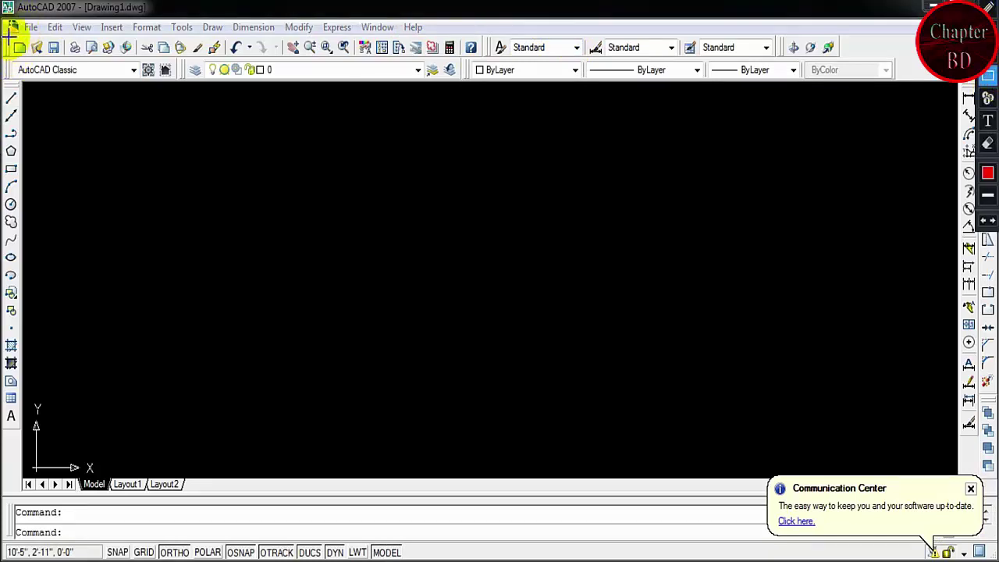
left_click_drag(4, 33, 872, 55)
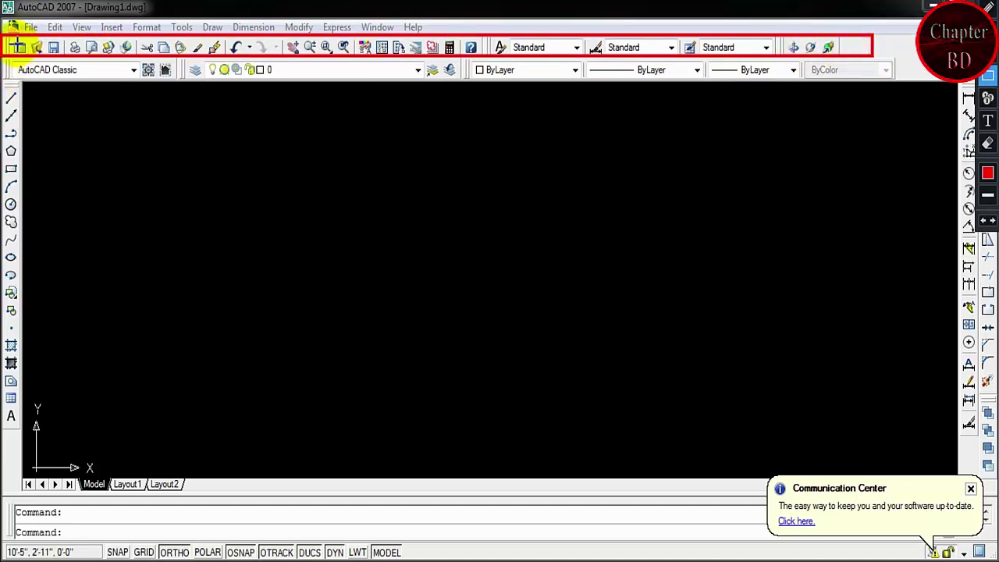
key("Escape")
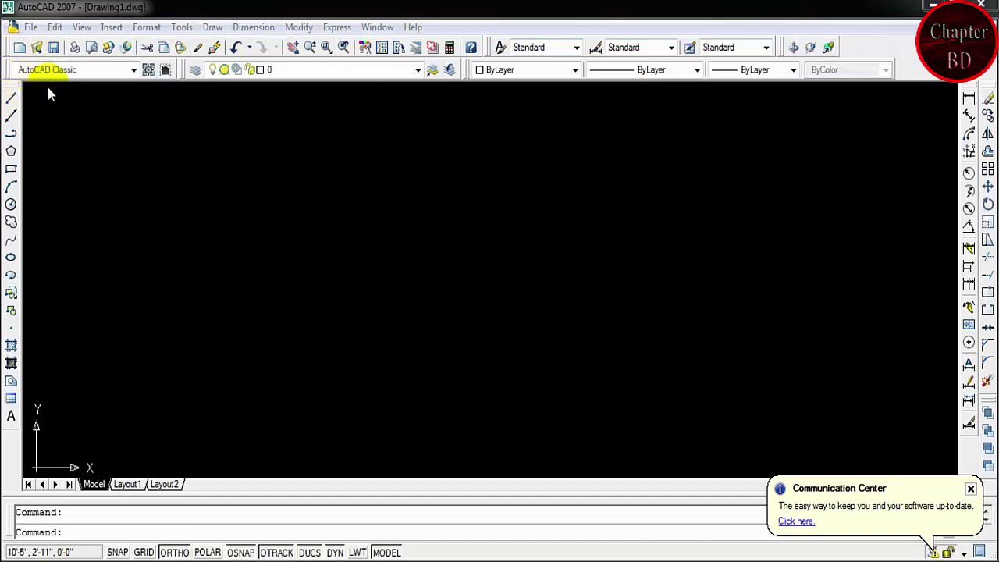
- Draw a rectangle by picking two opposite corners in the middle of the canvas
key("Escape")
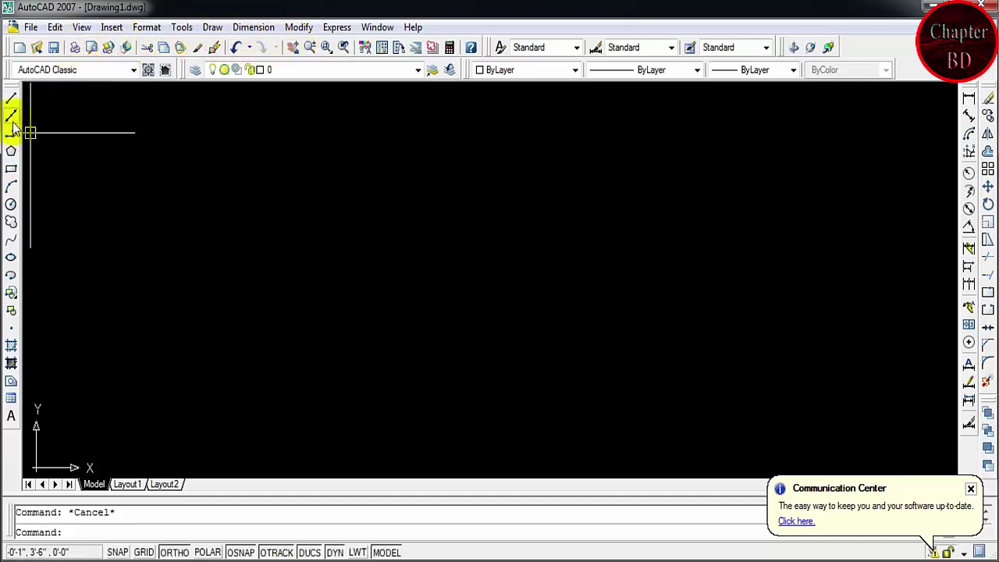
left_click(11, 169)
left_click(331, 194)
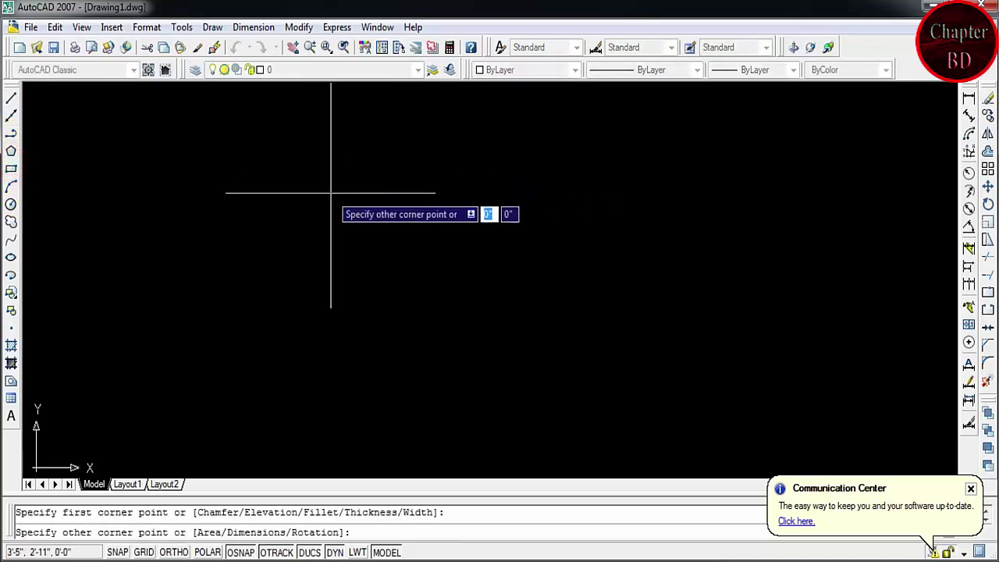
left_click(585, 308)
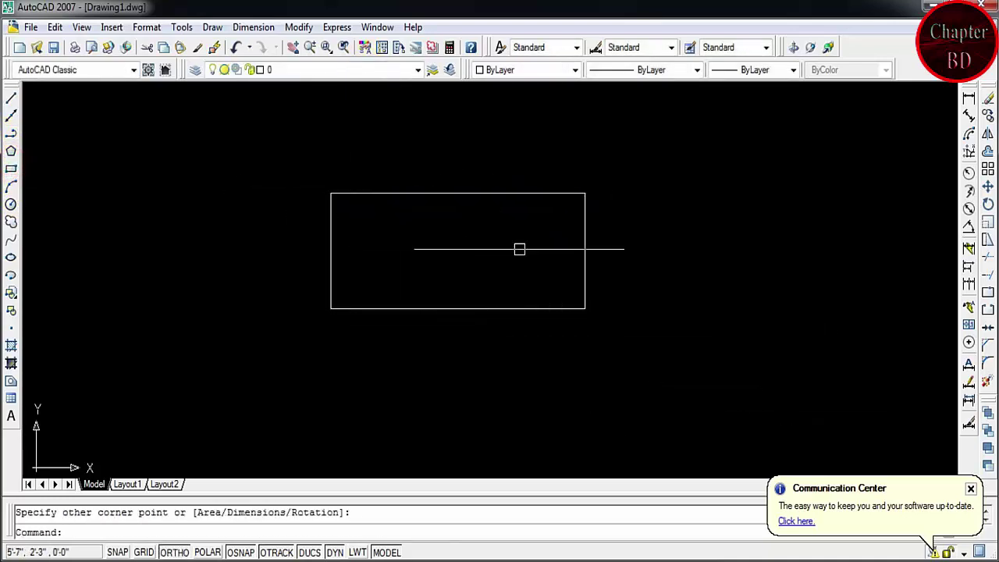
left_click(293, 48)
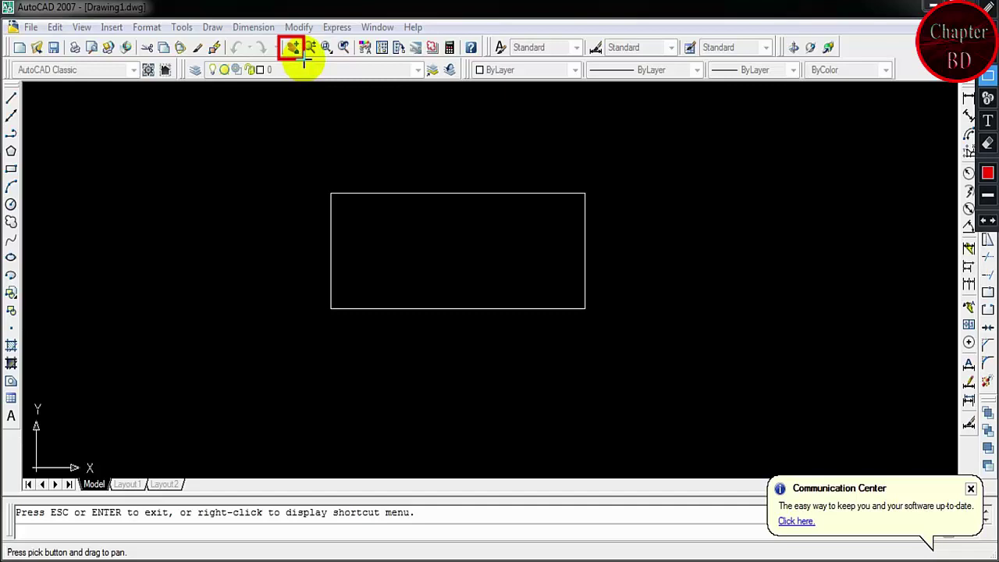
- Pan and zoom in realtime around the rectangle, then start and cancel a Zoom Window
left_click(292, 47)
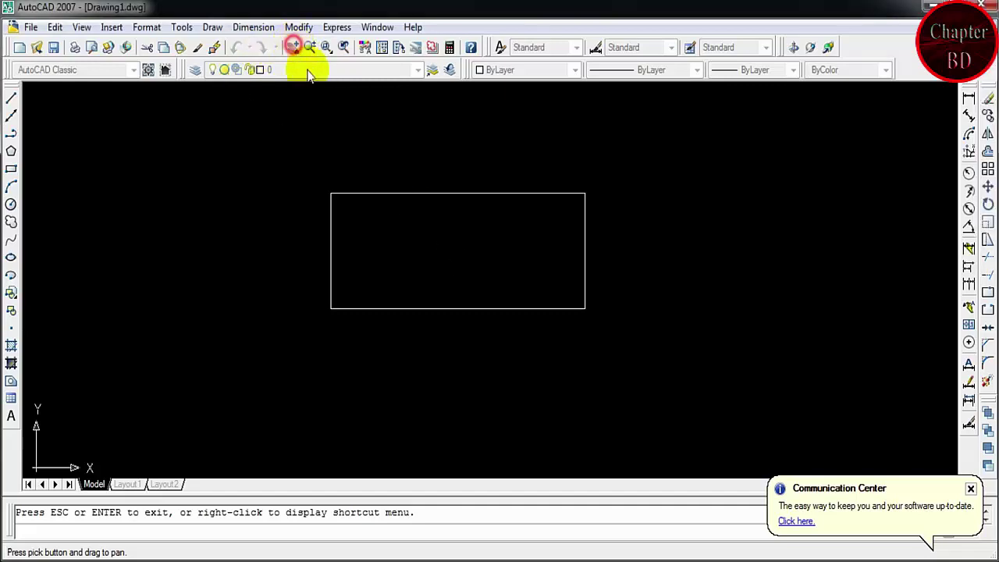
mouse_move(387, 259)
left_mouse_down()
mouse_move(635, 179)
mouse_move(308, 225)
mouse_move(642, 228)
mouse_move(290, 266)
mouse_move(305, 273)
left_mouse_up()
mouse_move(345, 244)
left_mouse_down()
mouse_move(577, 238)
mouse_move(315, 241)
mouse_move(476, 218)
mouse_move(395, 265)
left_mouse_up()
key("Escape")
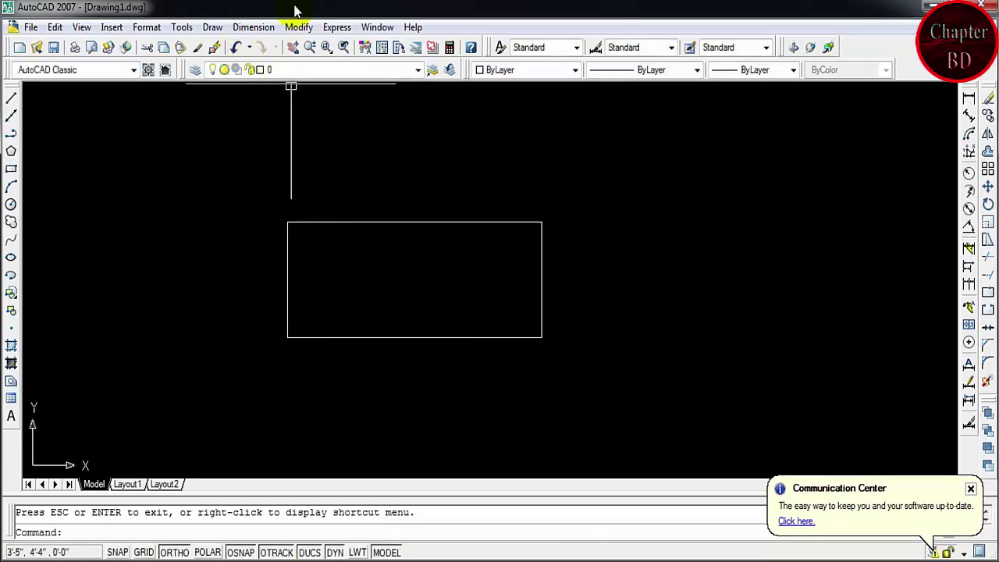
left_click(311, 47)
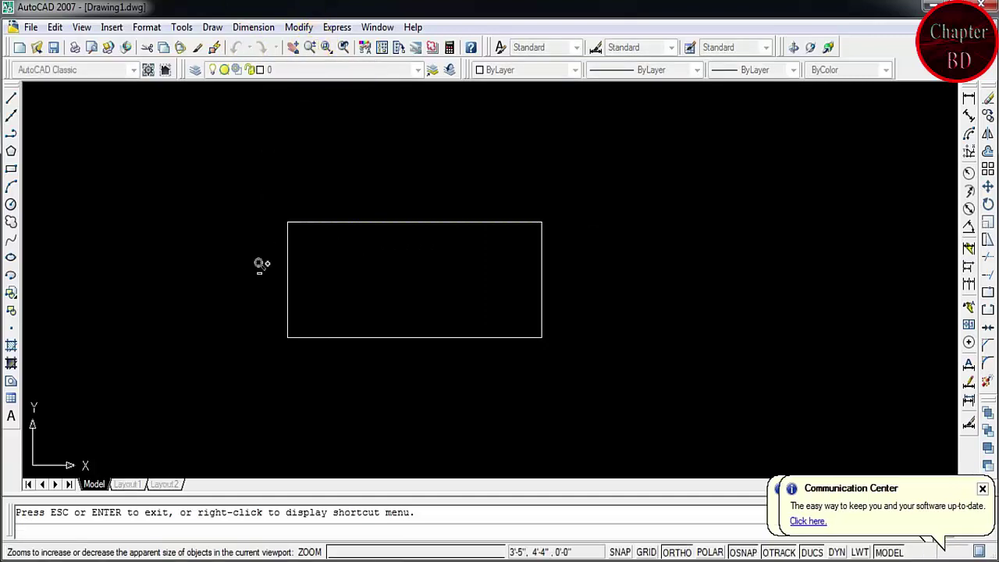
mouse_move(209, 329)
left_mouse_down()
mouse_move(752, 83)
mouse_move(8, 380)
mouse_move(558, 125)
mouse_move(821, 161)
mouse_move(738, 158)
left_mouse_up()
key("Escape")
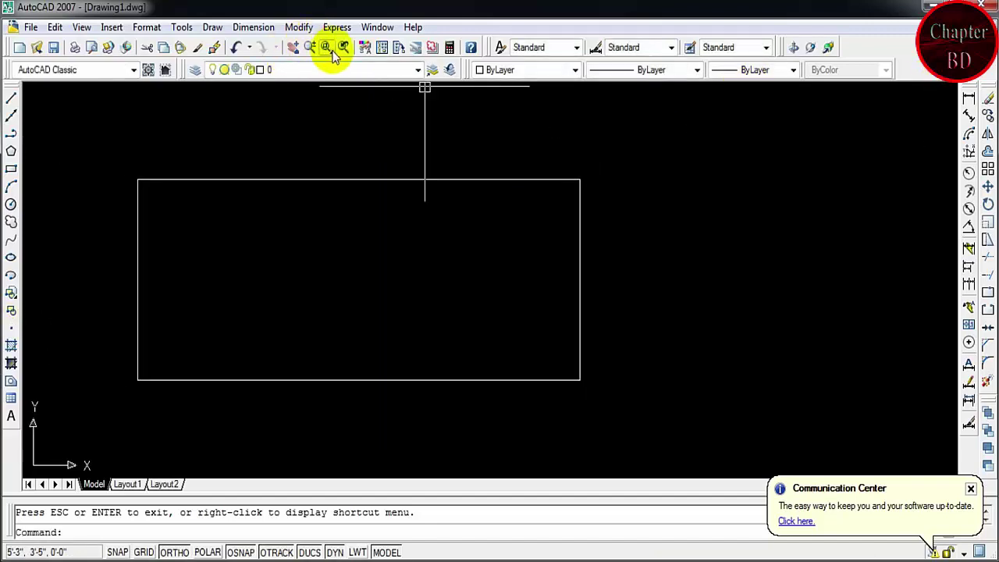
left_click(331, 49)
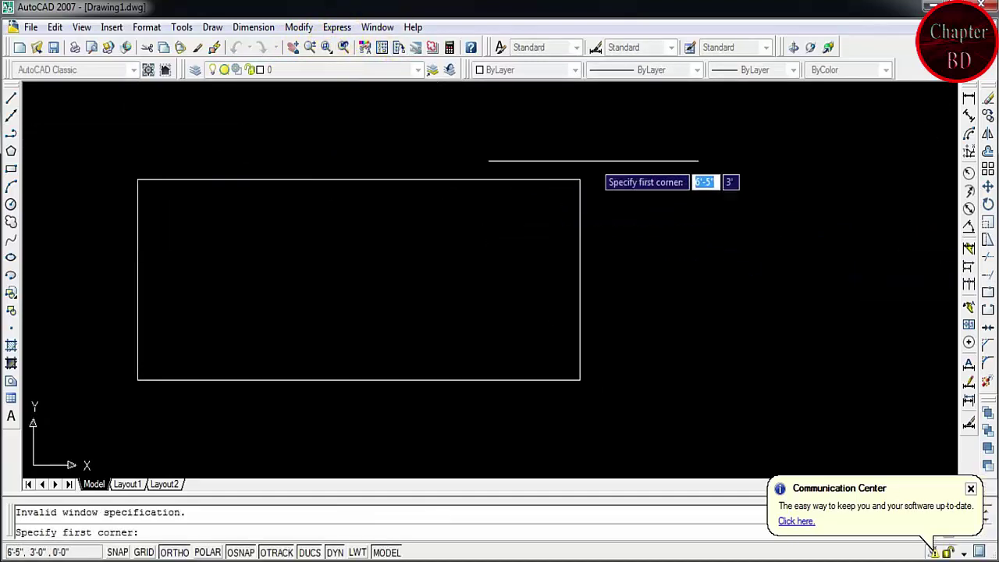
key("Escape")
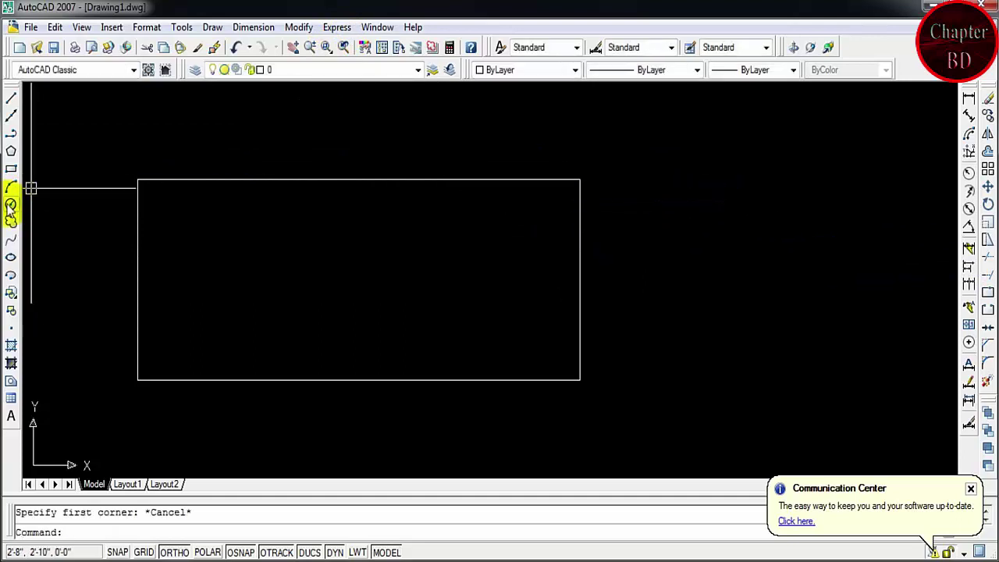
- Draw a circle centred on the rectangle's top edge near its right end
left_click(11, 205)
left_click(523, 211)
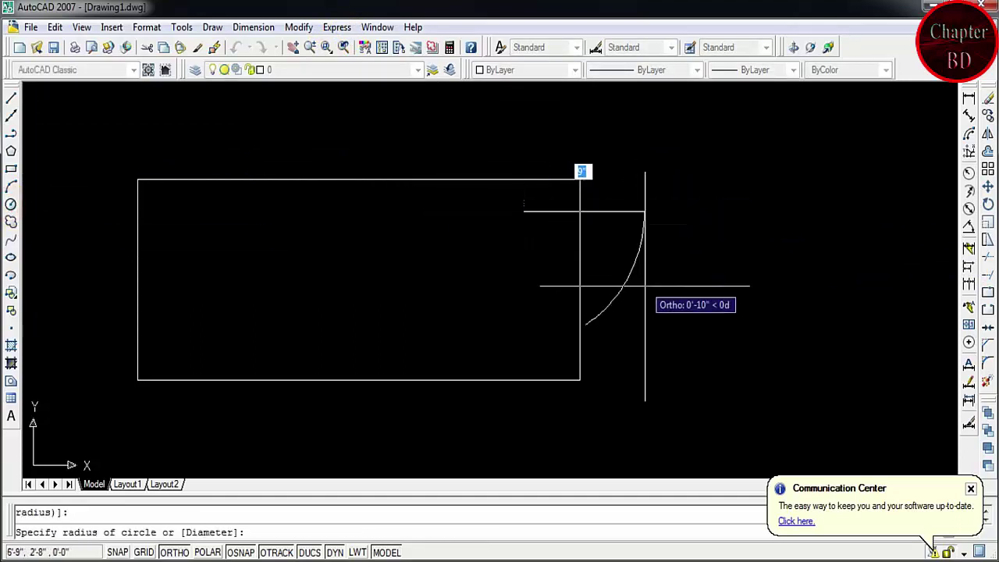
left_click(565, 253)
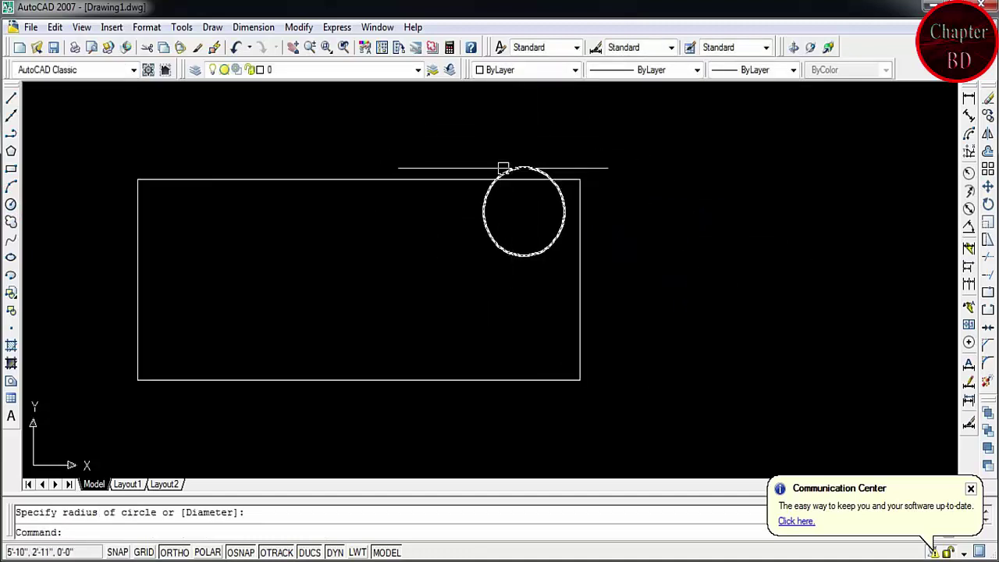
- Zoom Window in on the new circle, then wheel-zoom back out
left_click(327, 47)
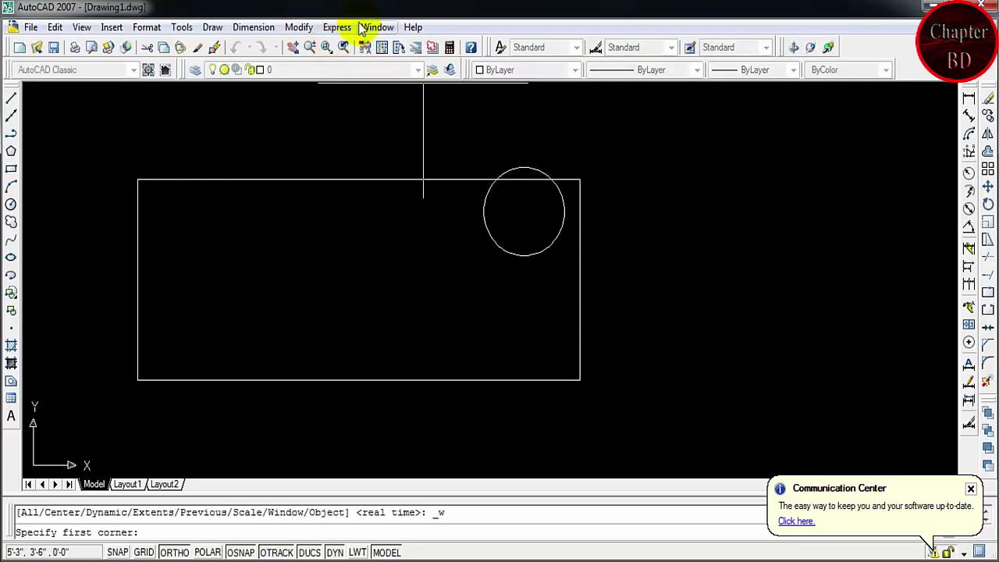
left_click(481, 151)
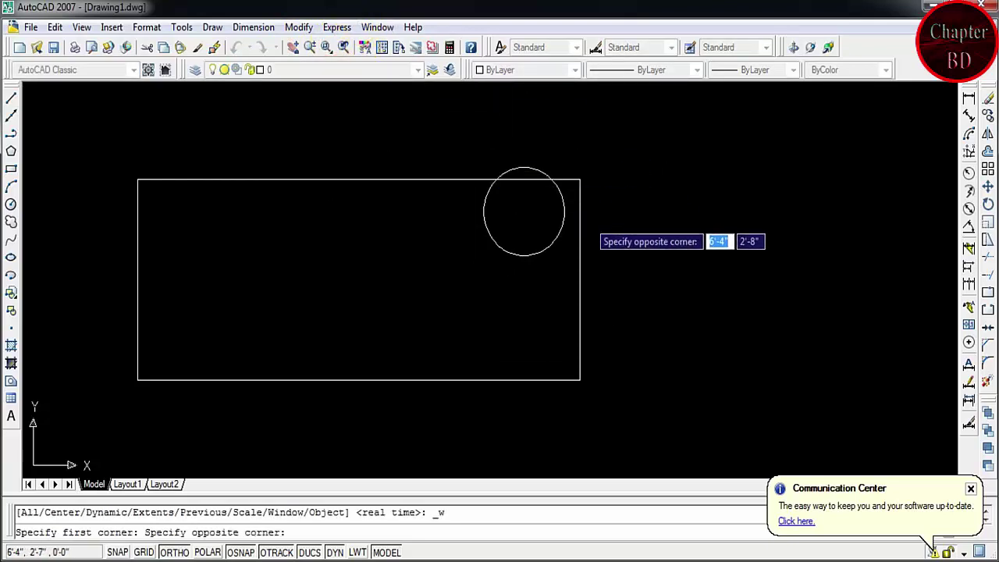
left_click(586, 229)
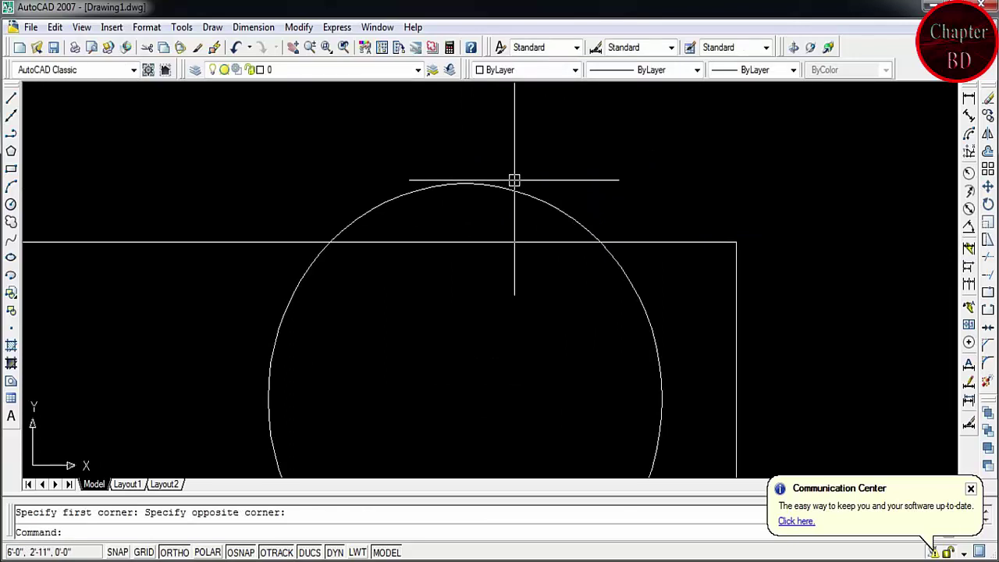
scroll(531, 195, "down", 5)
scroll(517, 227, "down", 5)
scroll(513, 234, "up", 3)
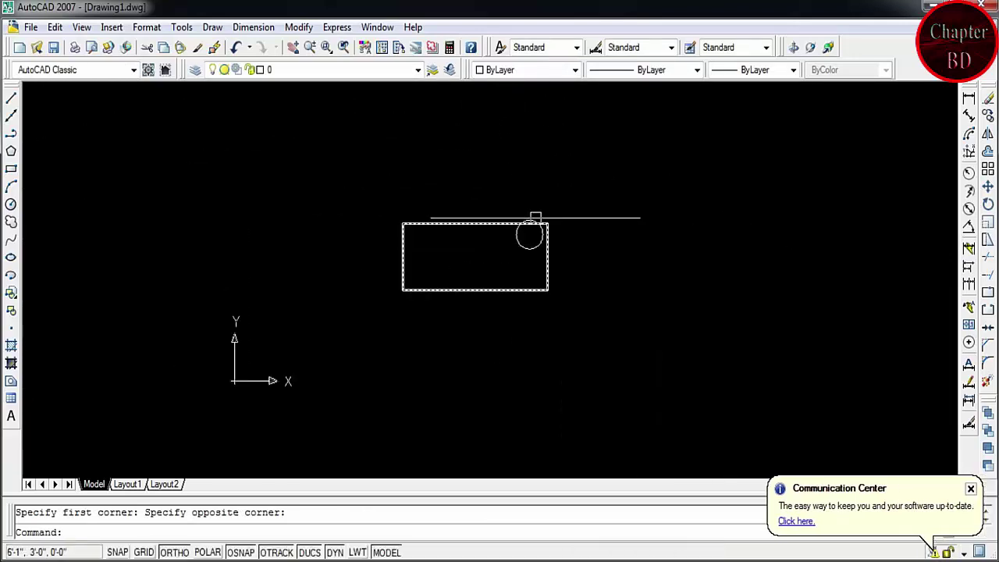
scroll(547, 218, "up", 5)
scroll(346, 241, "down", 5)
scroll(364, 250, "up", 3)
scroll(282, 254, "down", 4)
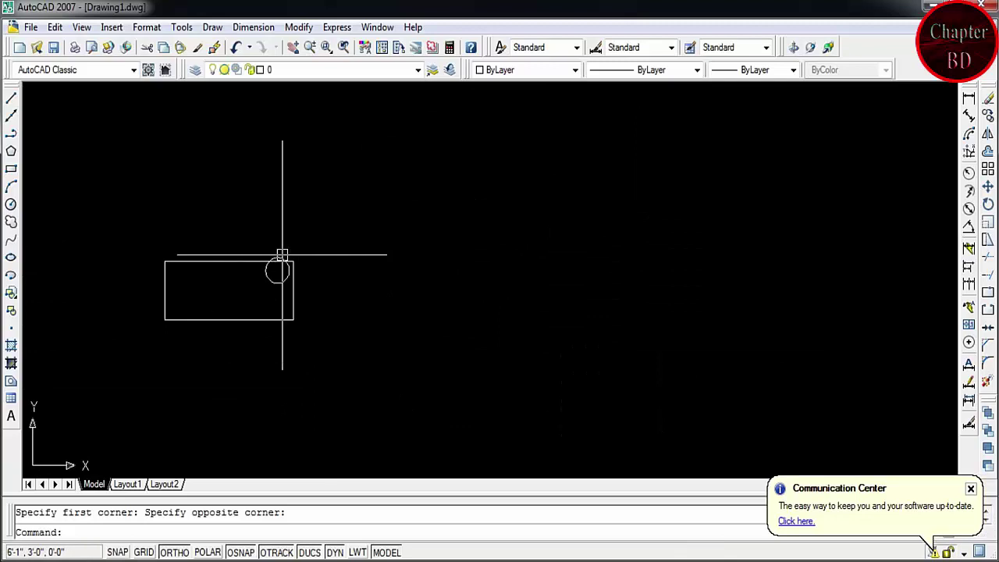
key("Escape")
left_click(306, 164)
- Erase the rectangle and circle, and float the Orbit toolbar over the drawing
left_click(143, 333)
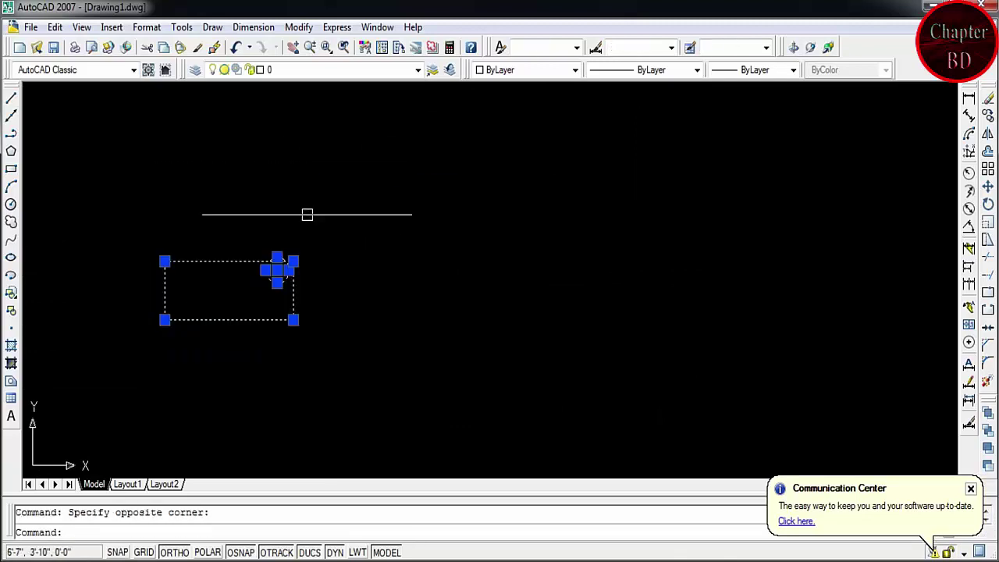
key("Delete")
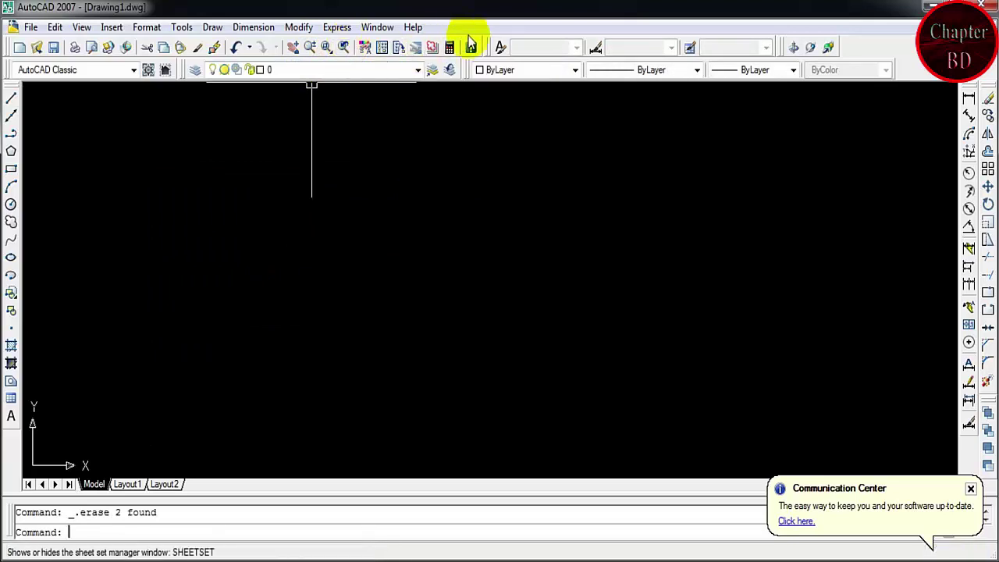
left_click_drag(824, 37, 787, 48)
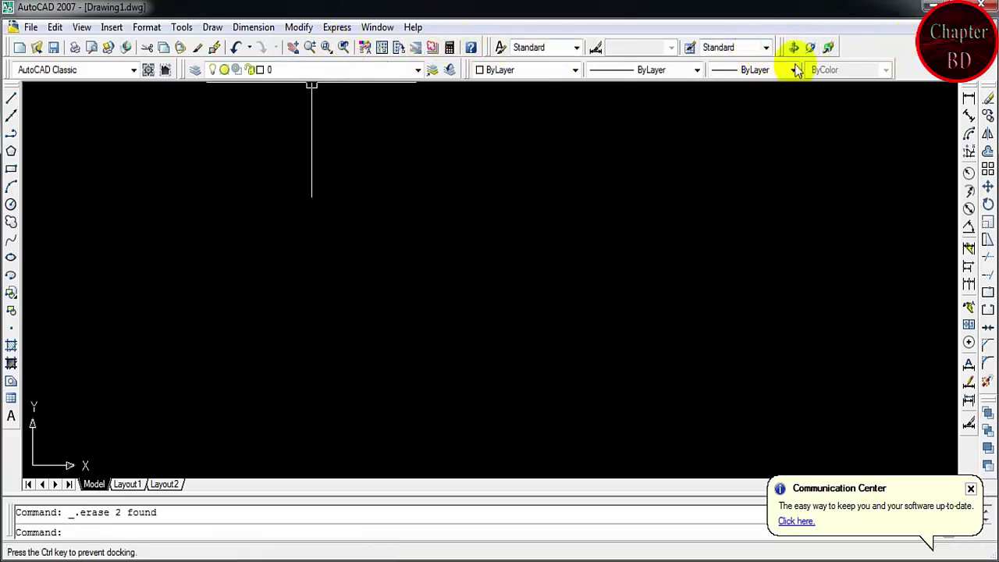
left_click_drag(779, 50, 783, 45)
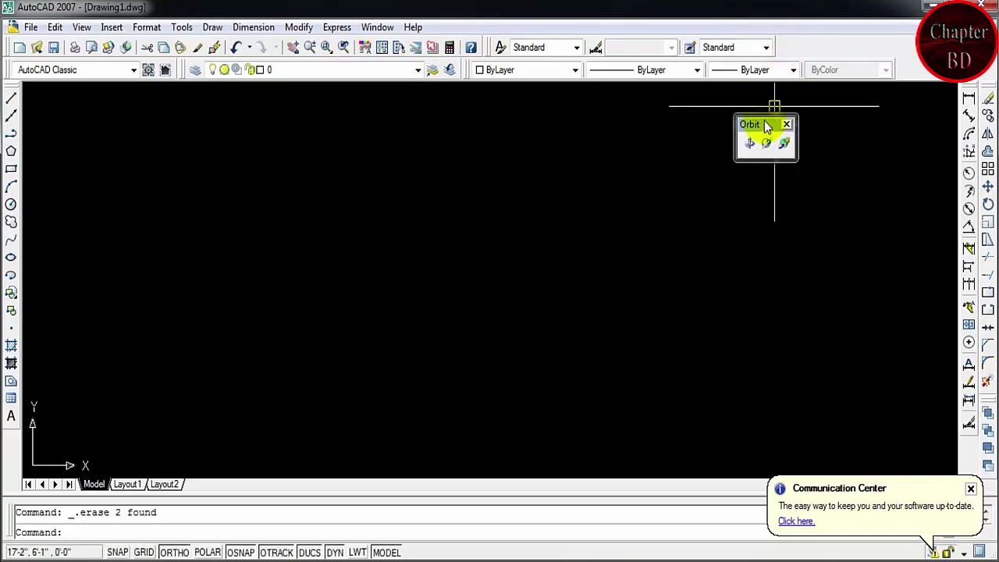
- Browse the toolbar right-click menu without changing any toolbars
right_click(836, 45)
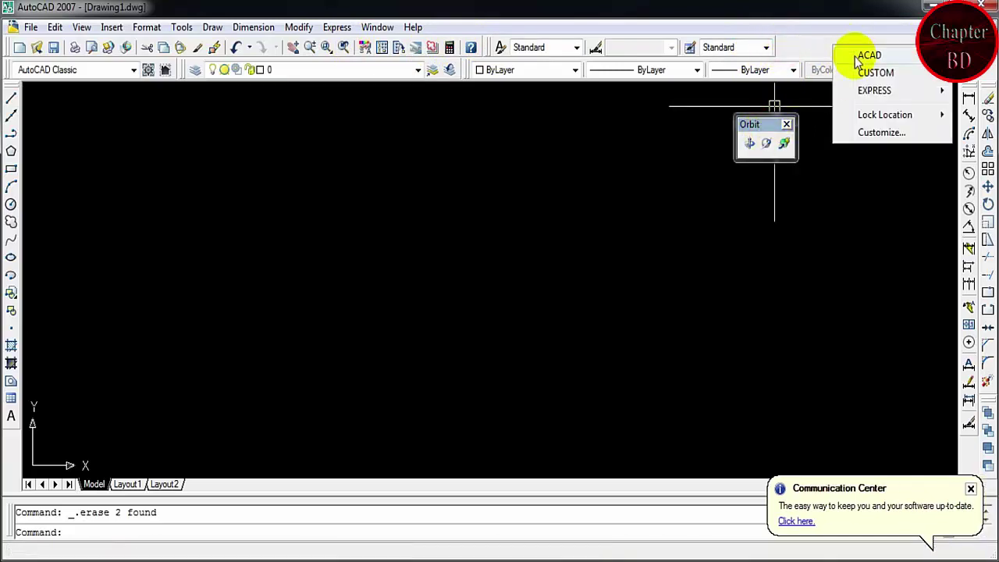
left_click(816, 41)
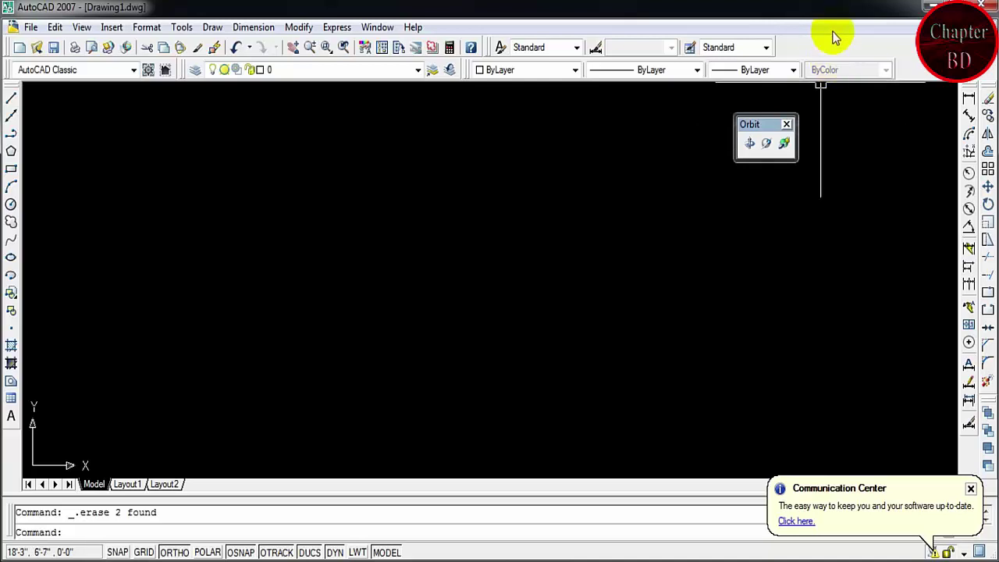
right_click(832, 45)
mouse_move(871, 56)
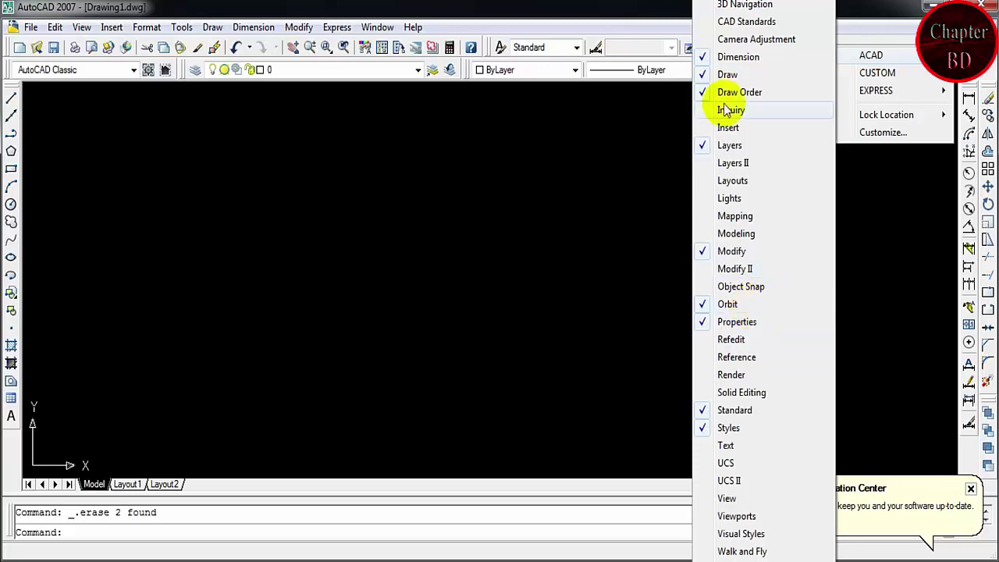
left_click(626, 138)
left_click(669, 153)
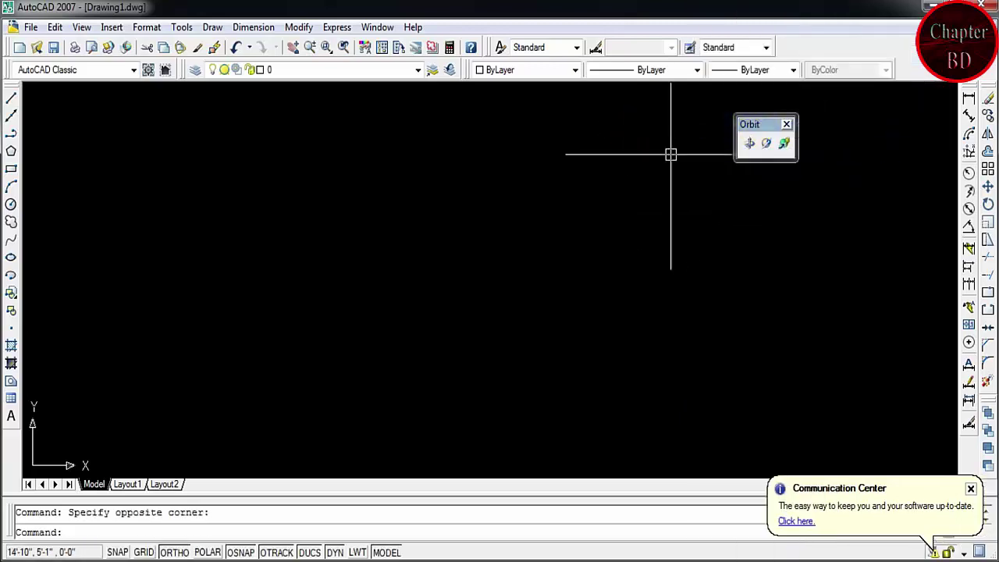
- Draw a new circle in the upper middle of the drawing
left_click(10, 204)
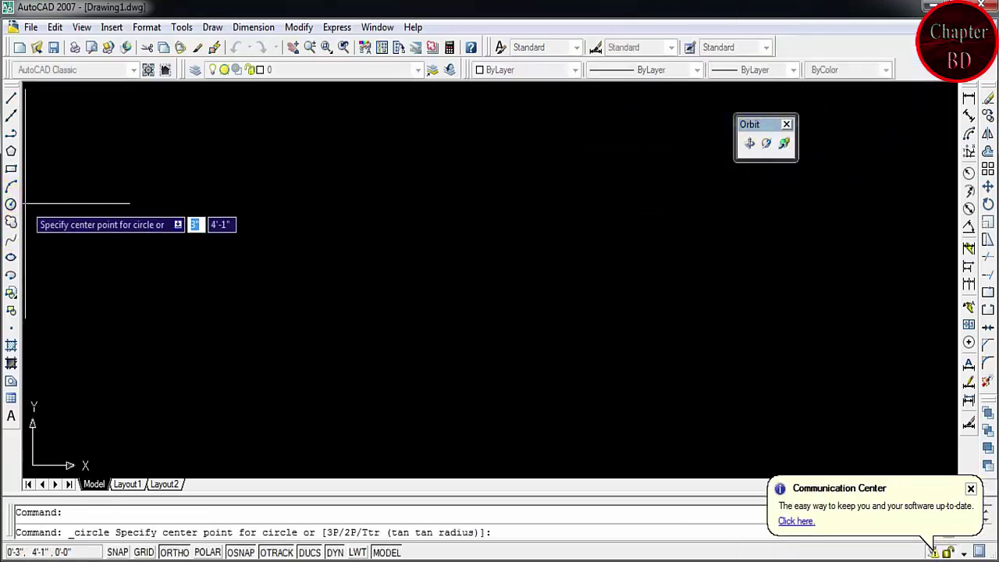
left_click(428, 209)
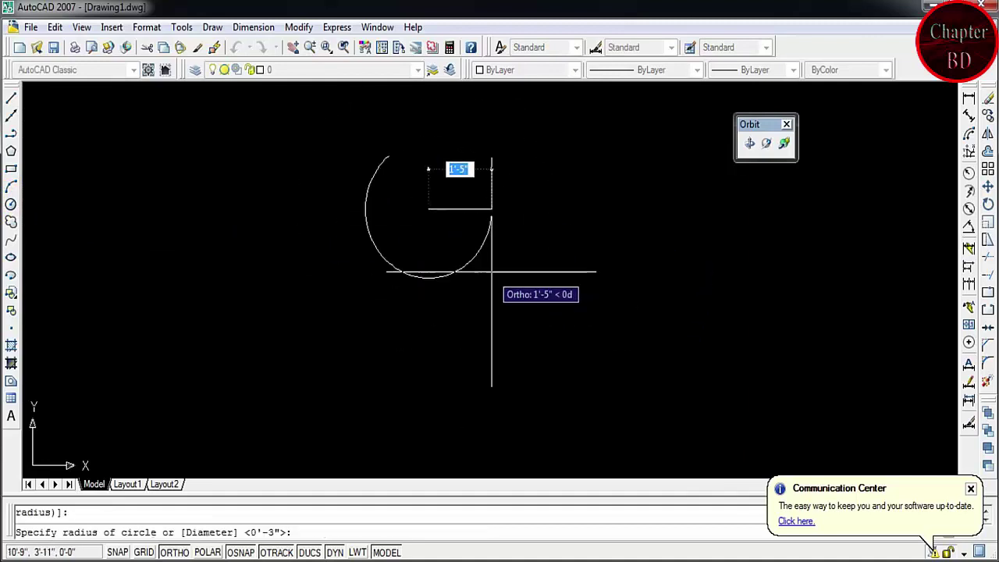
left_click(490, 267)
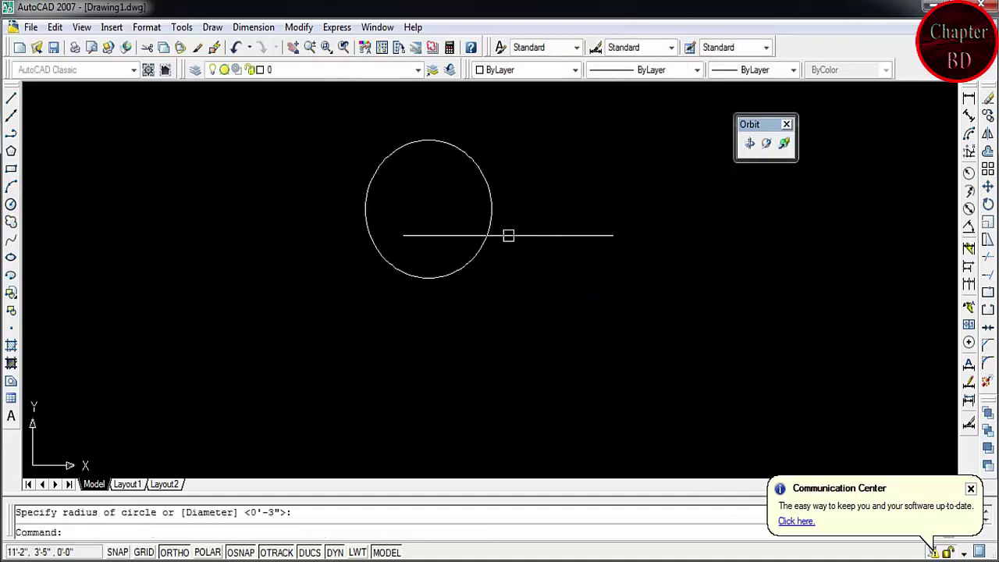
- Draw a rectangle that crosses through the circle's lower half
left_click(11, 169)
left_click(288, 191)
left_click(549, 314)
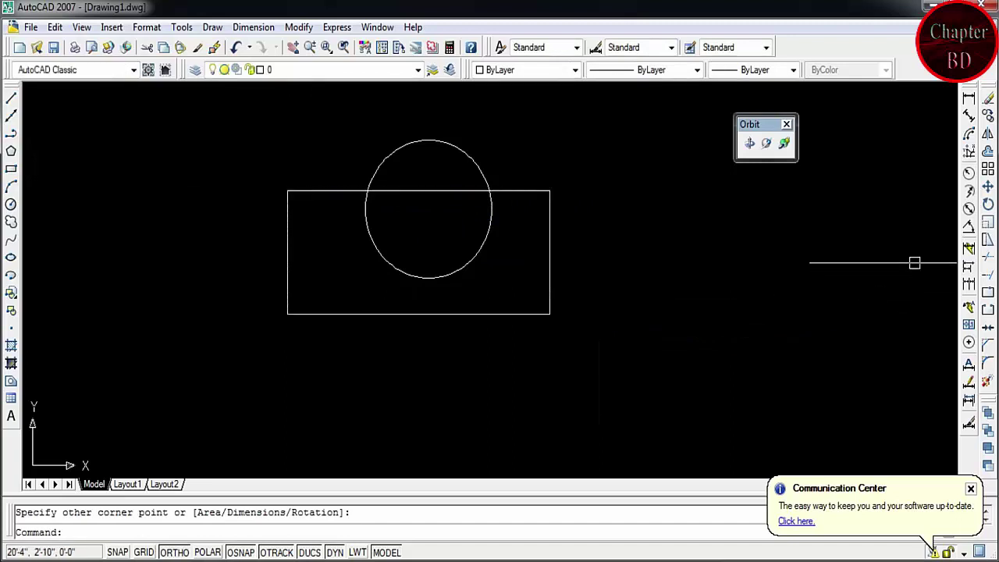
- Free Orbit the view to tilt the circle and rectangle
left_click(765, 143)
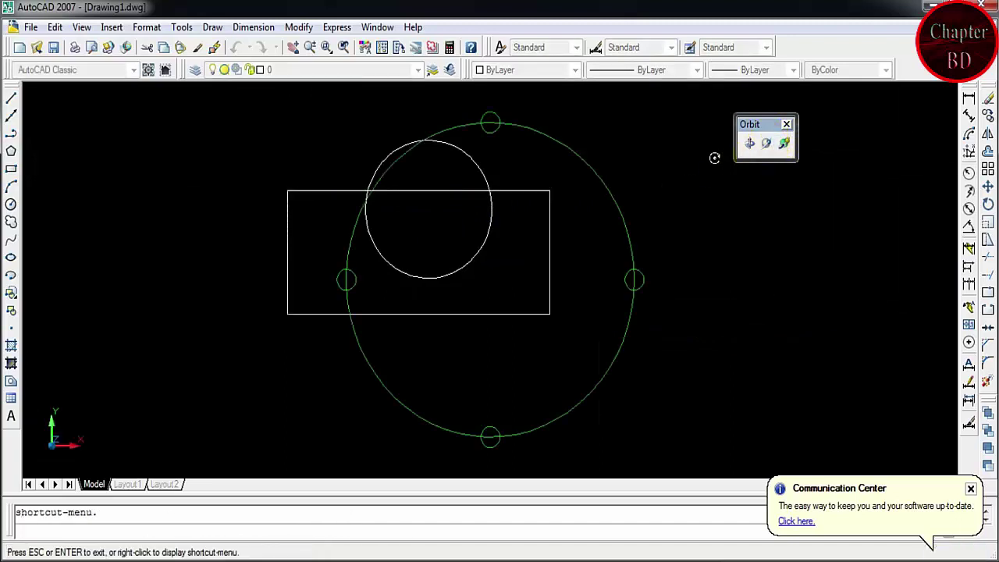
left_click(749, 143)
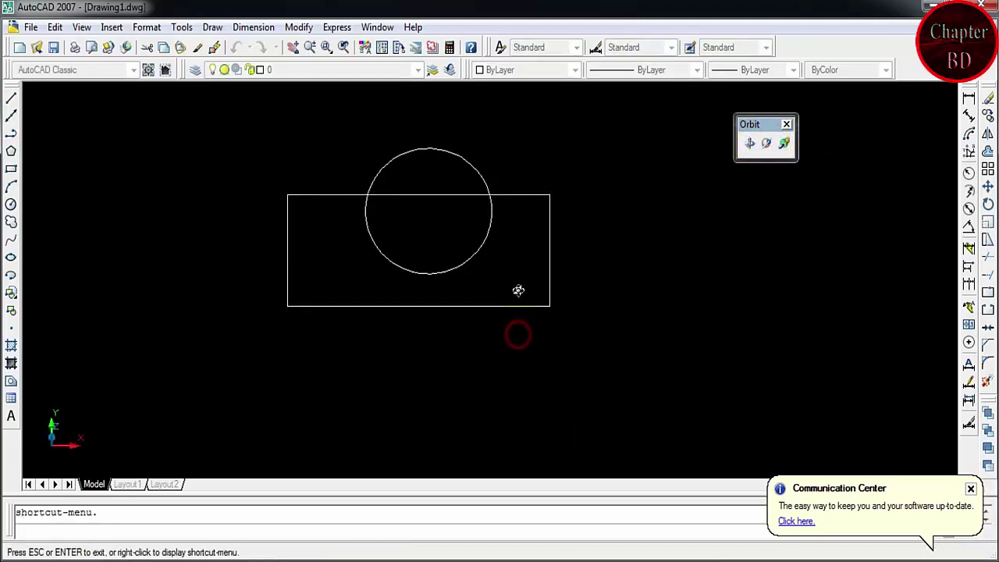
mouse_move(518, 335)
left_mouse_down()
mouse_move(528, 149)
mouse_move(798, 267)
mouse_move(562, 178)
mouse_move(486, 268)
mouse_move(644, 365)
mouse_move(551, 190)
mouse_move(419, 241)
mouse_move(448, 413)
mouse_move(678, 339)
mouse_move(557, 188)
mouse_move(461, 232)
mouse_move(513, 308)
mouse_move(611, 288)
mouse_move(565, 214)
mouse_move(499, 218)
mouse_move(505, 278)
mouse_move(668, 326)
mouse_move(570, 205)
mouse_move(509, 223)
mouse_move(495, 252)
mouse_move(557, 335)
mouse_move(710, 270)
mouse_move(694, 282)
left_mouse_up()
mouse_move(399, 268)
left_mouse_down()
mouse_move(571, 270)
mouse_move(526, 194)
left_mouse_up()
key("Escape")
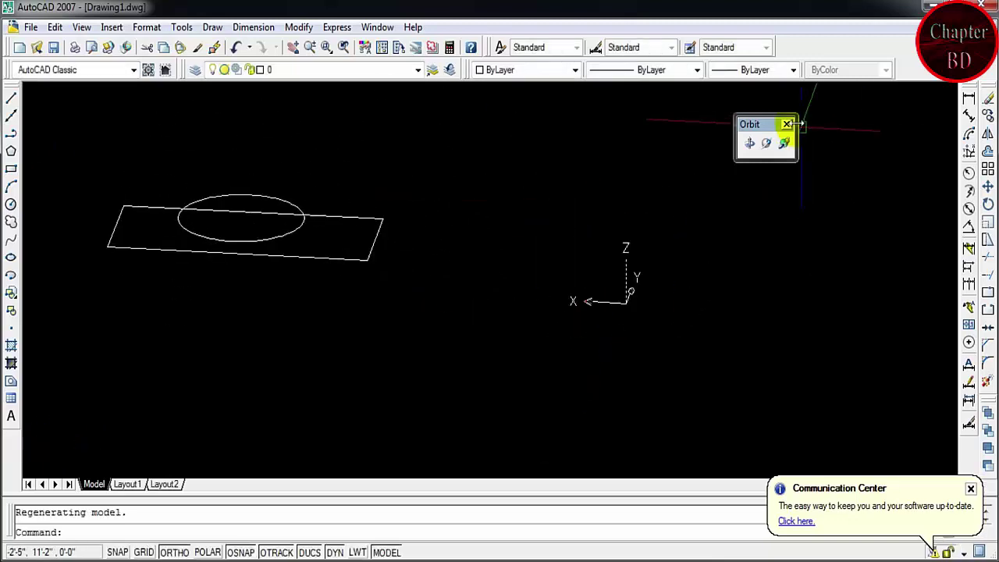
- Close the floating orbit tools and undo the orbit back to plan view
left_click(789, 125)
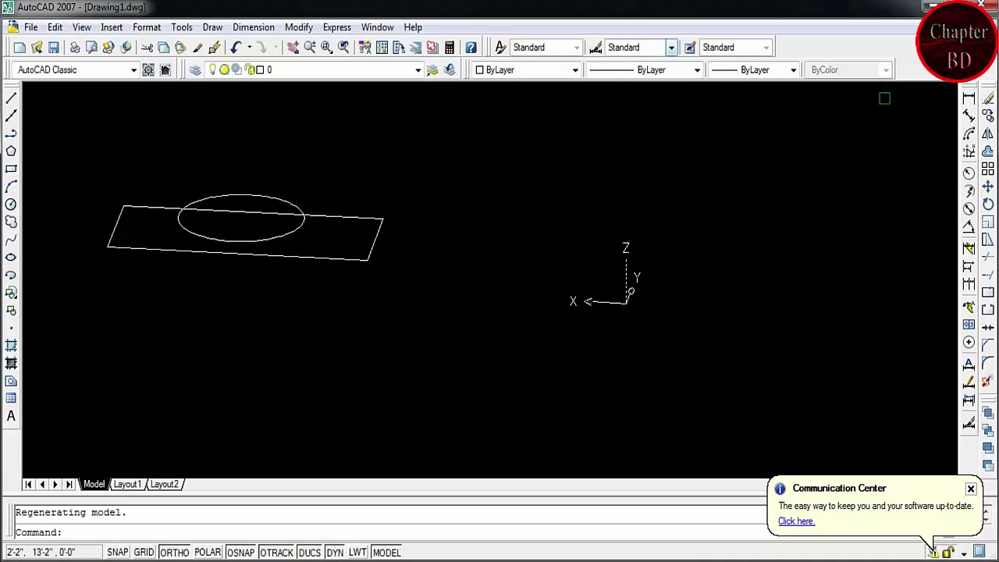
left_click(117, 69)
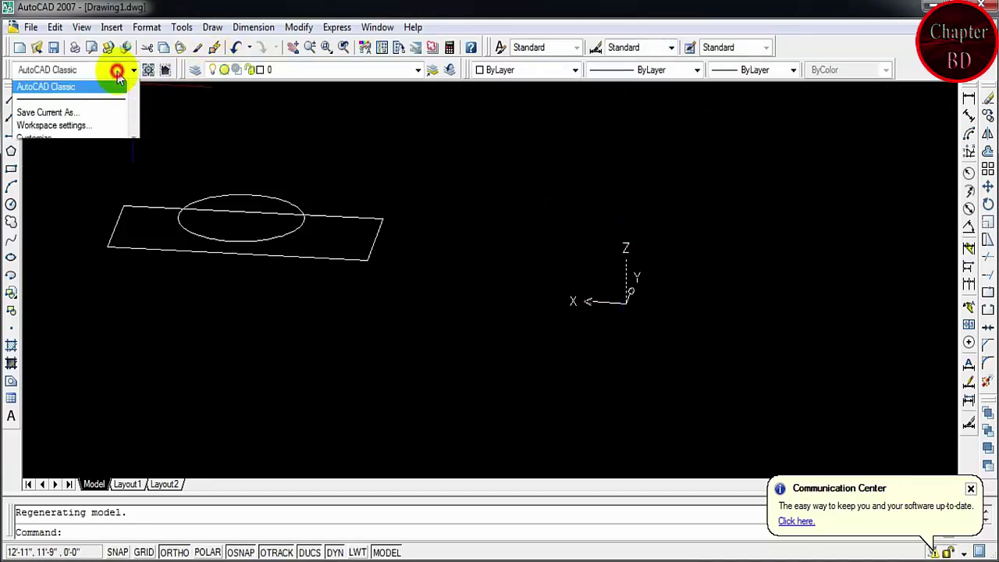
left_click(138, 69)
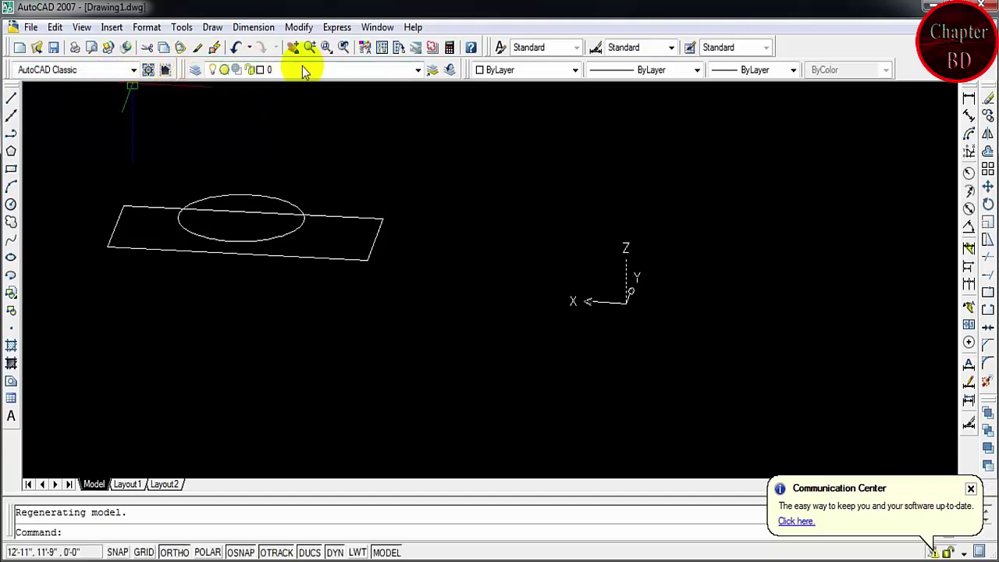
left_click(524, 70)
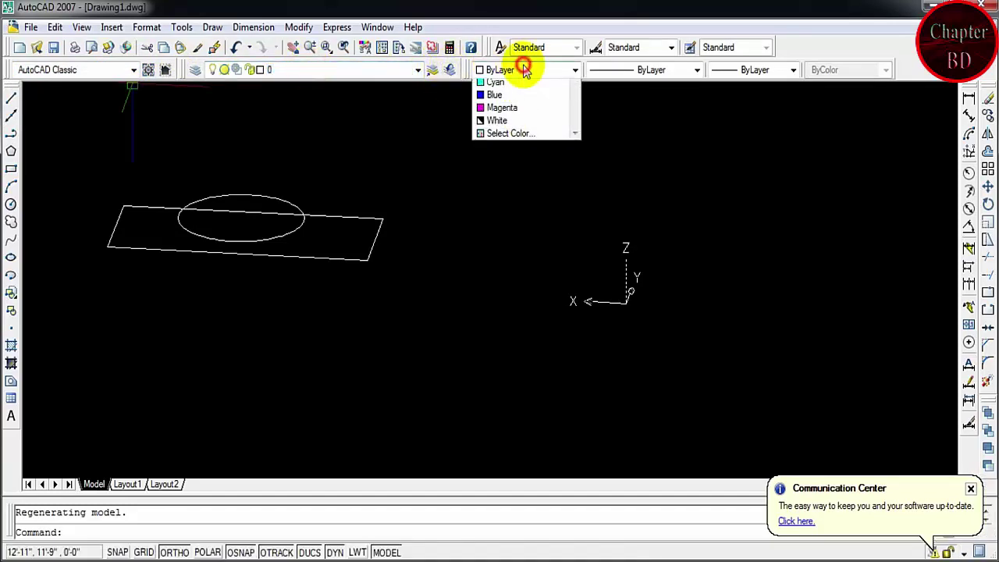
left_click(530, 78)
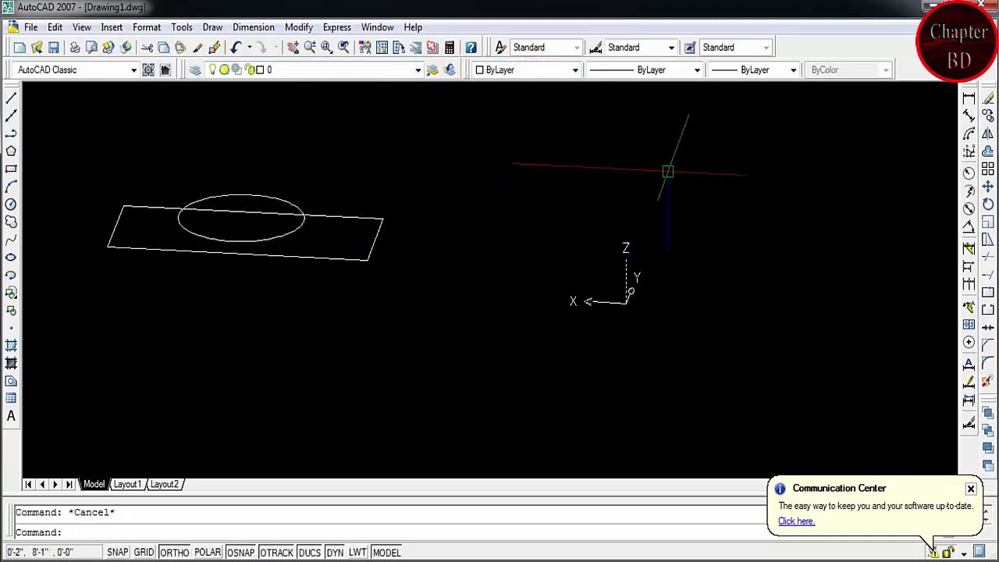
key("ctrl+z")
- Undo the rectangle, zoom in, and select the remaining circle
key("ctrl+z")
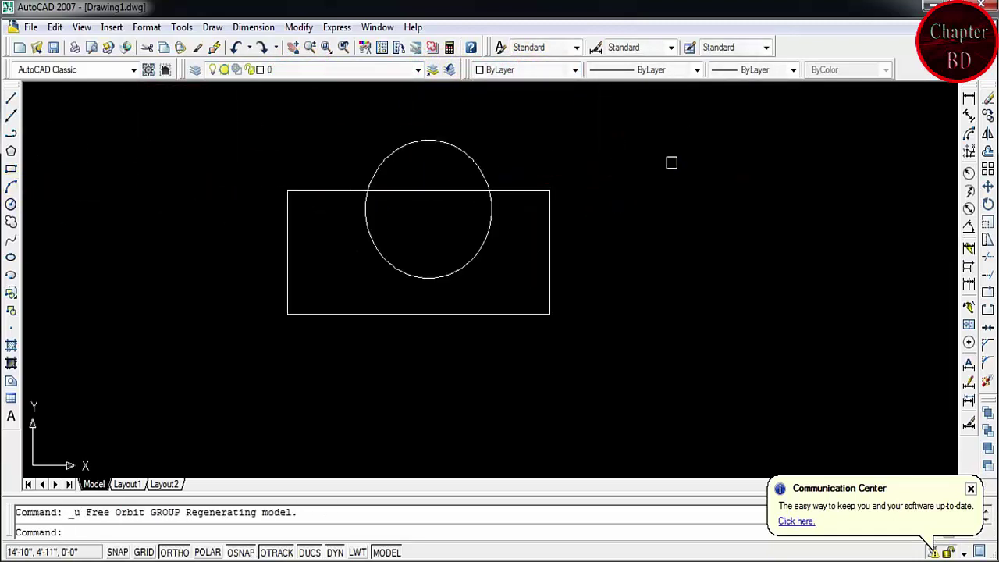
key("ctrl+z")
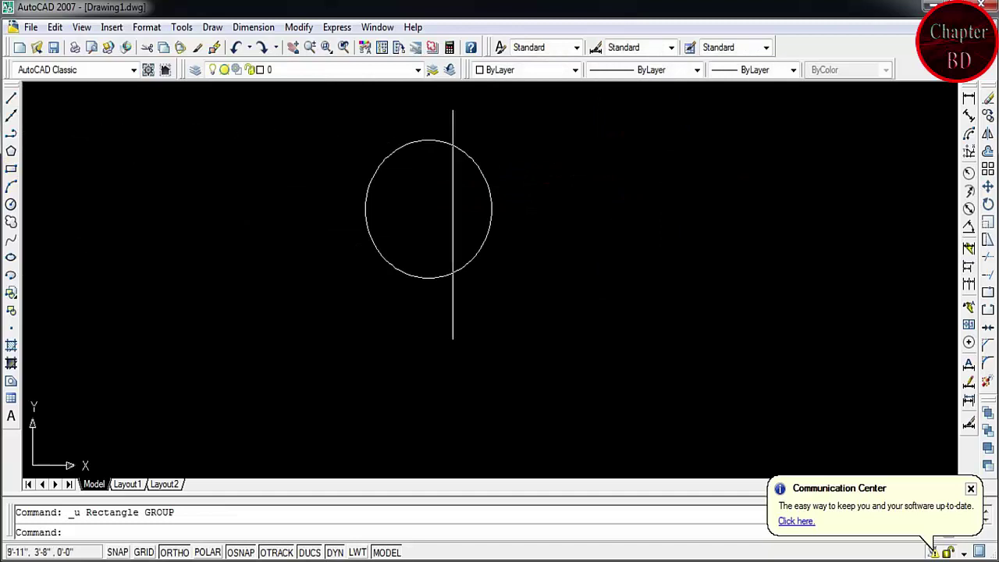
scroll(427, 153, "up", 3)
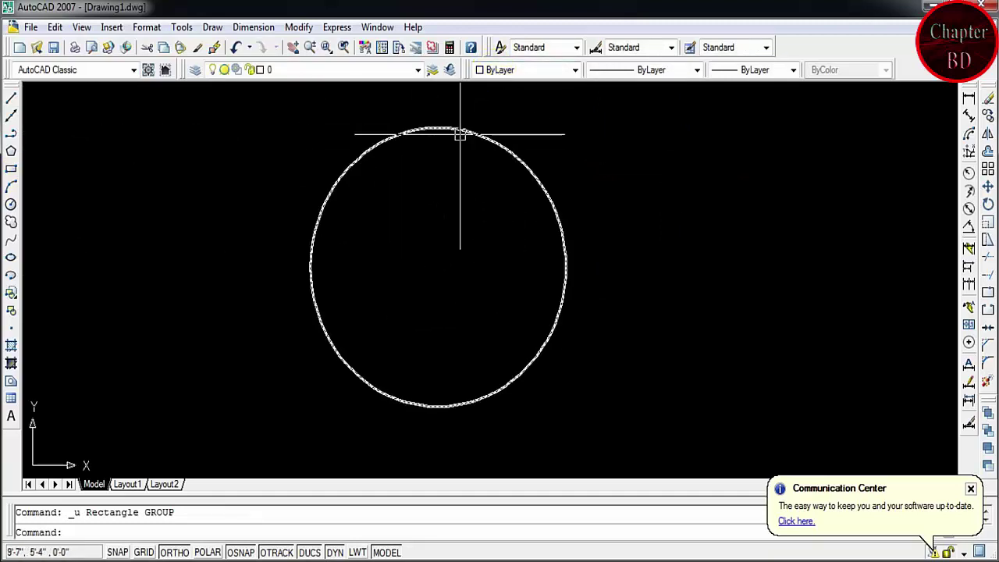
left_click(461, 128)
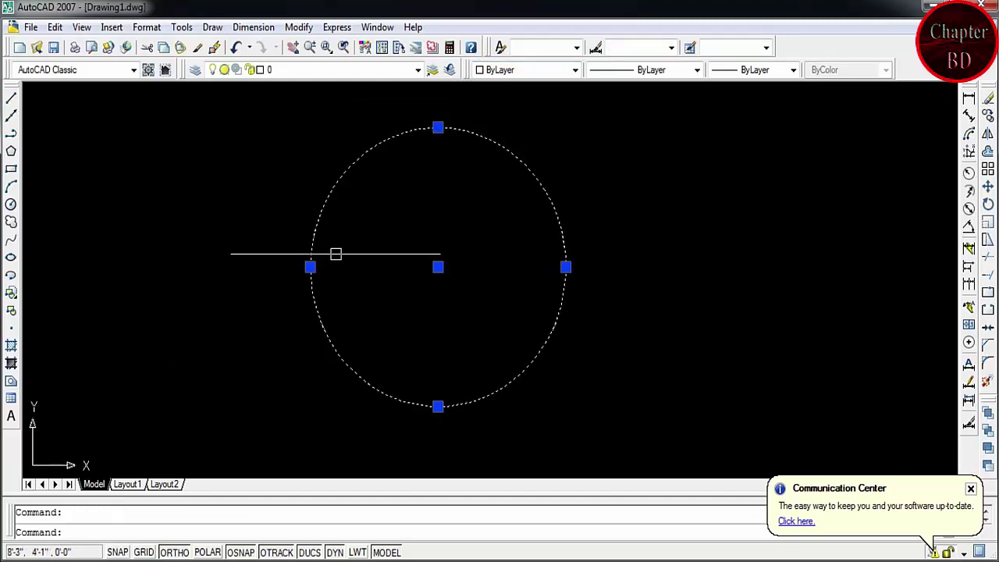
- Set the selected circle's colour to Yellow via the Color Control list
left_click(517, 70)
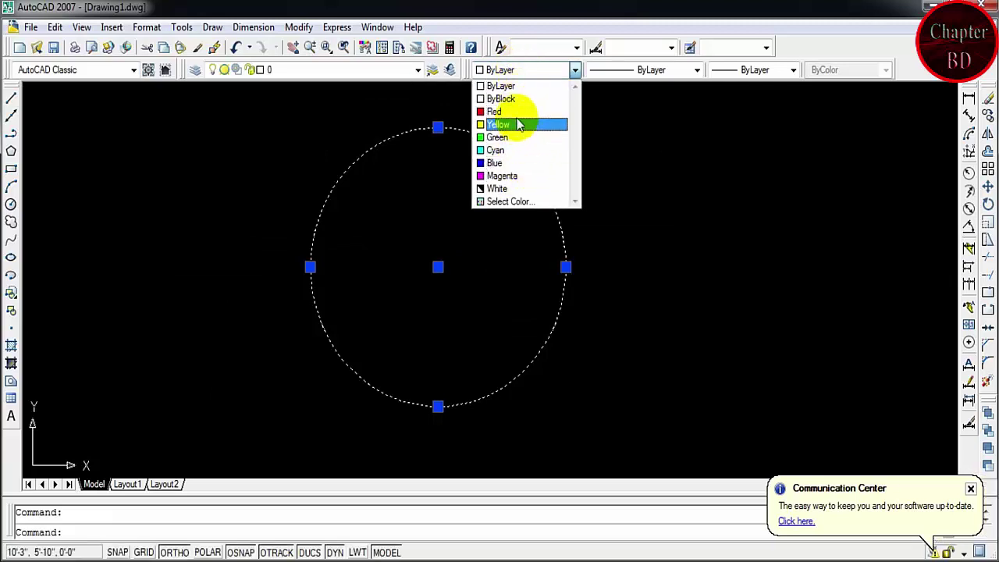
left_click(517, 113)
left_click(521, 68)
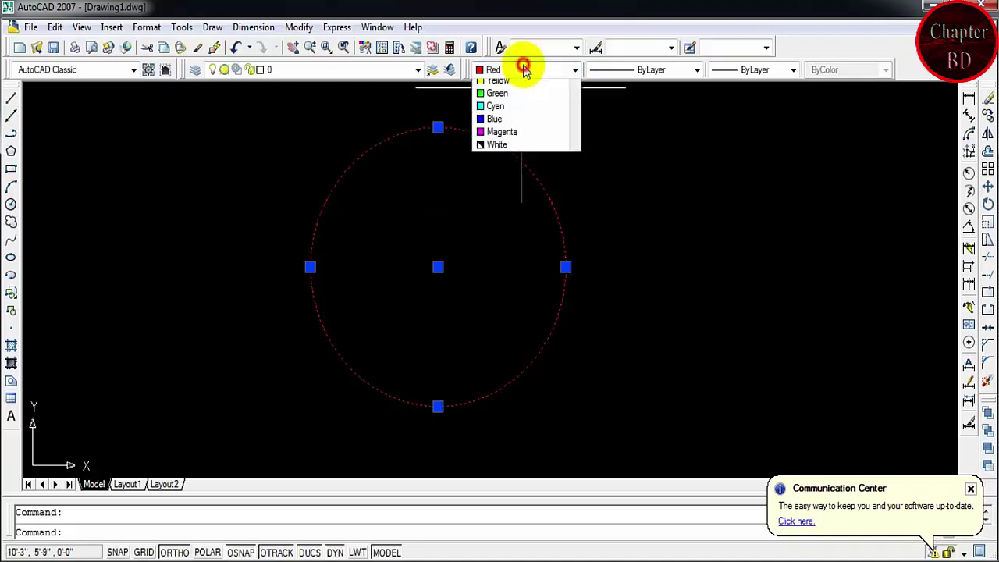
left_click(525, 122)
key("Escape")
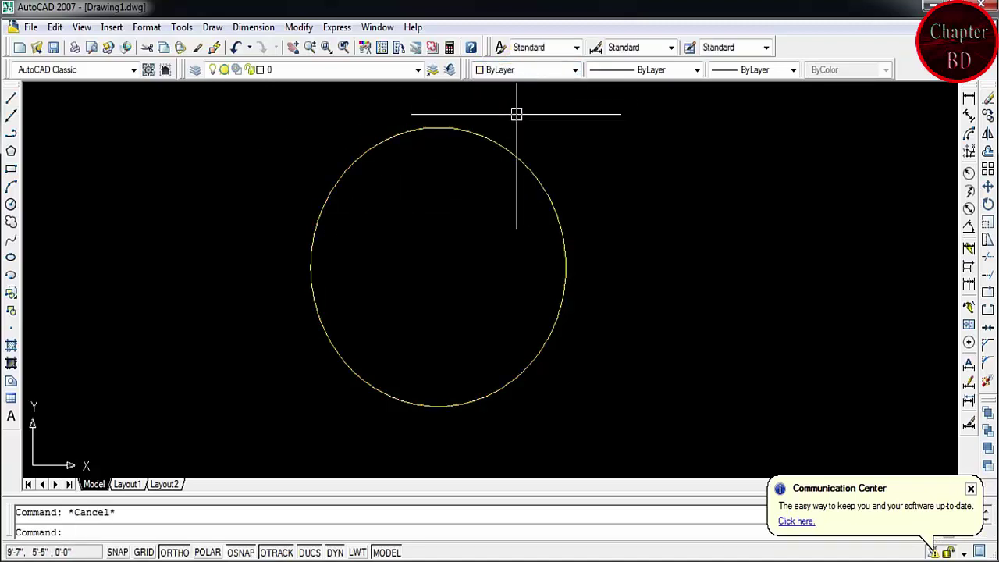
left_click(11, 169)
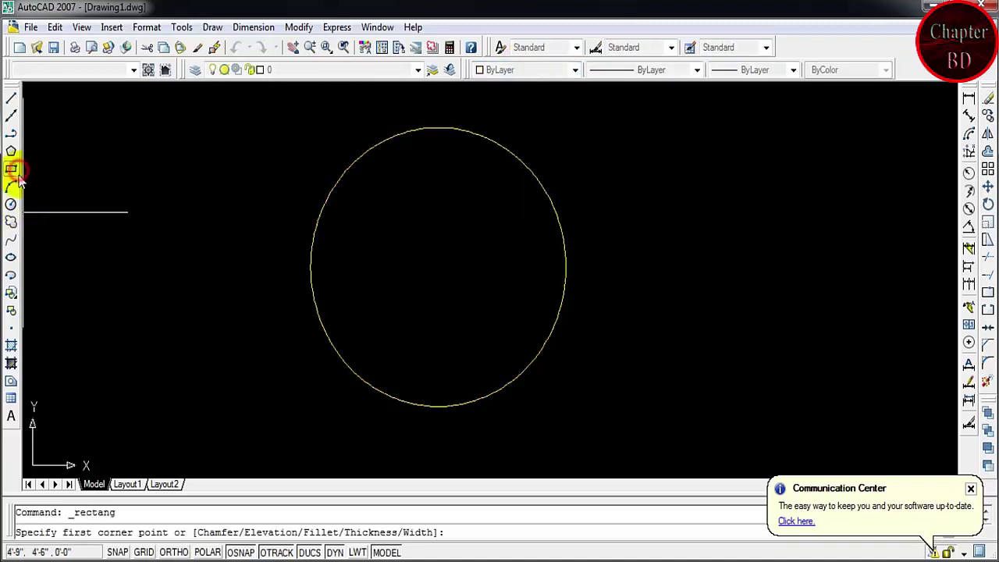
- Draw a small rectangle from the circle's centre toward the upper left and colour it Green
left_click(439, 269)
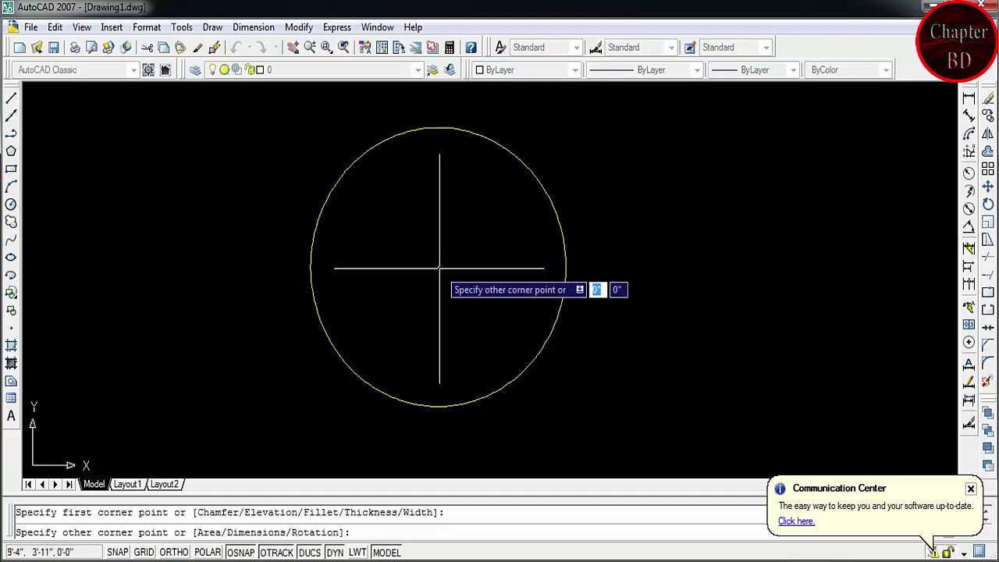
left_click(406, 217)
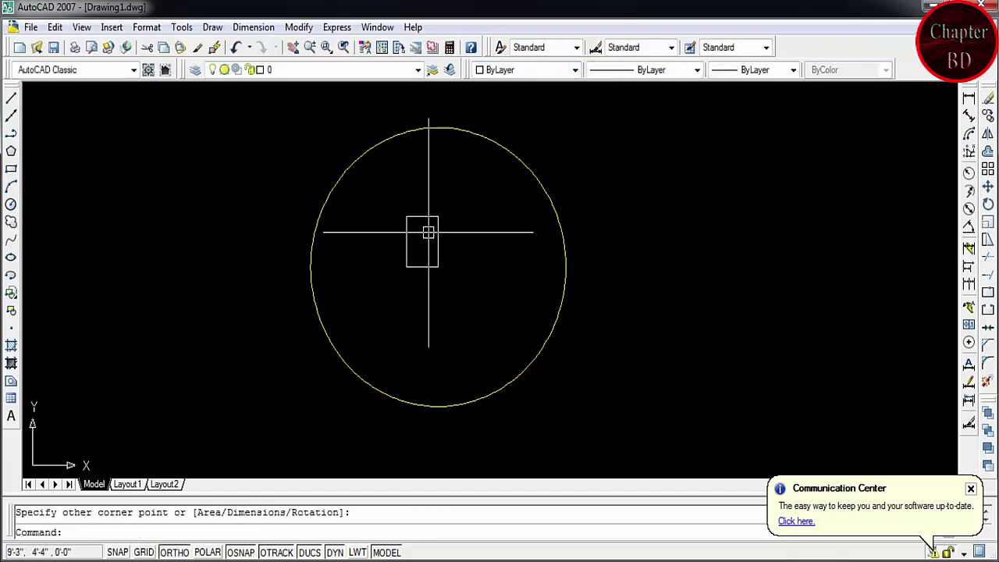
left_click(419, 217)
left_click(559, 72)
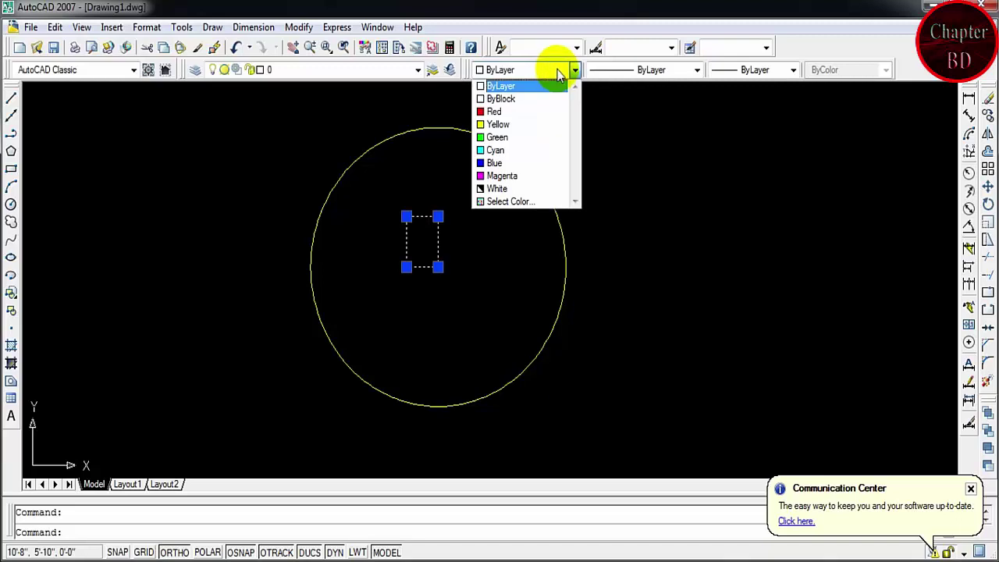
left_click(546, 138)
- Load the ZIGZAG linetype through the Linetype Manager's Load dialog
key("Escape")
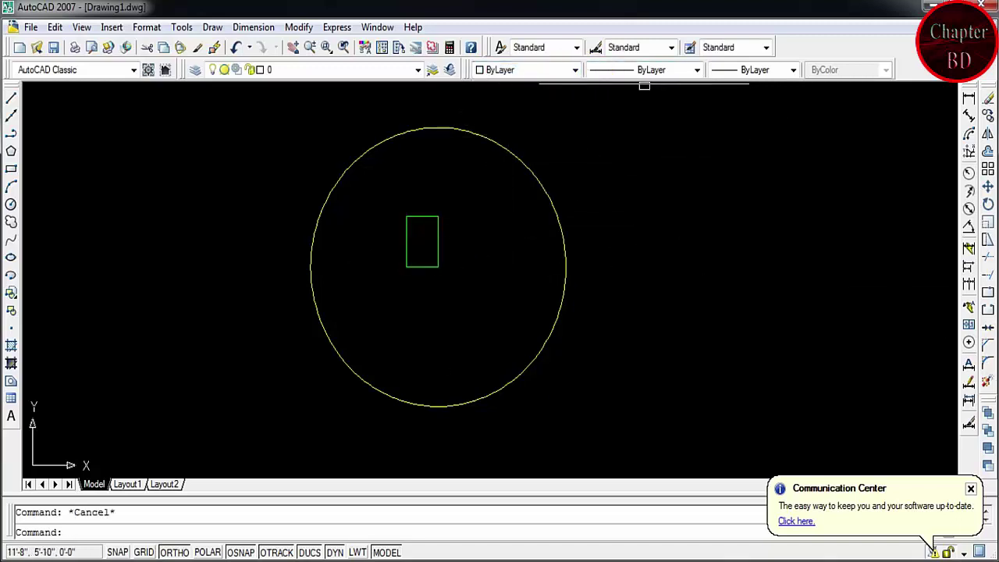
left_click(644, 72)
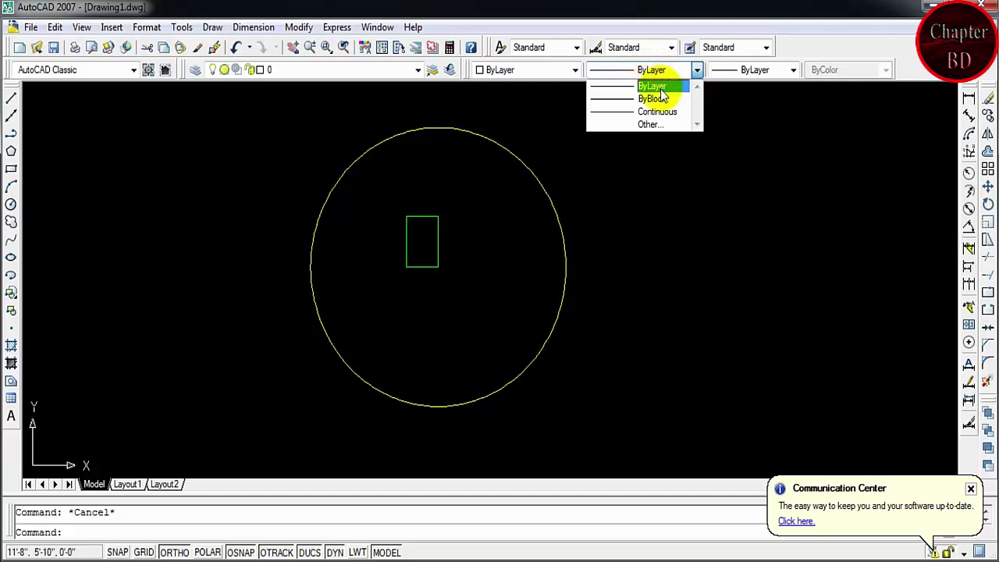
left_click(666, 127)
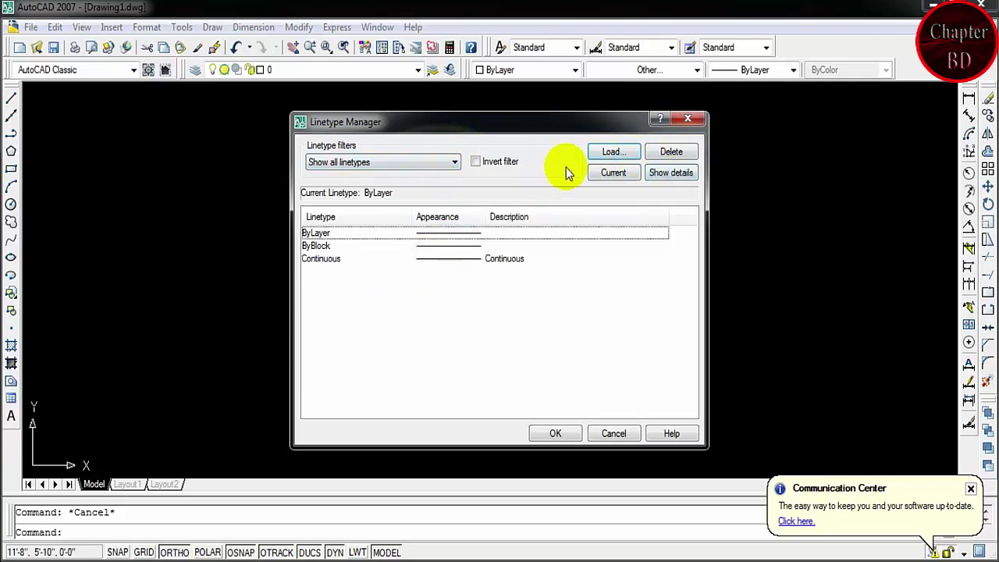
left_click(615, 153)
left_click(537, 302)
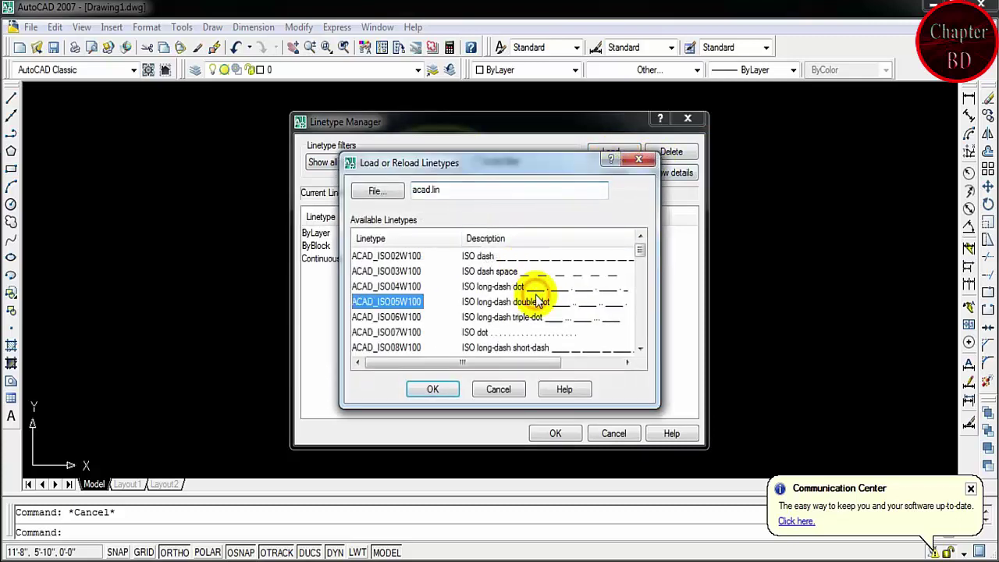
scroll(556, 293, "down", 2)
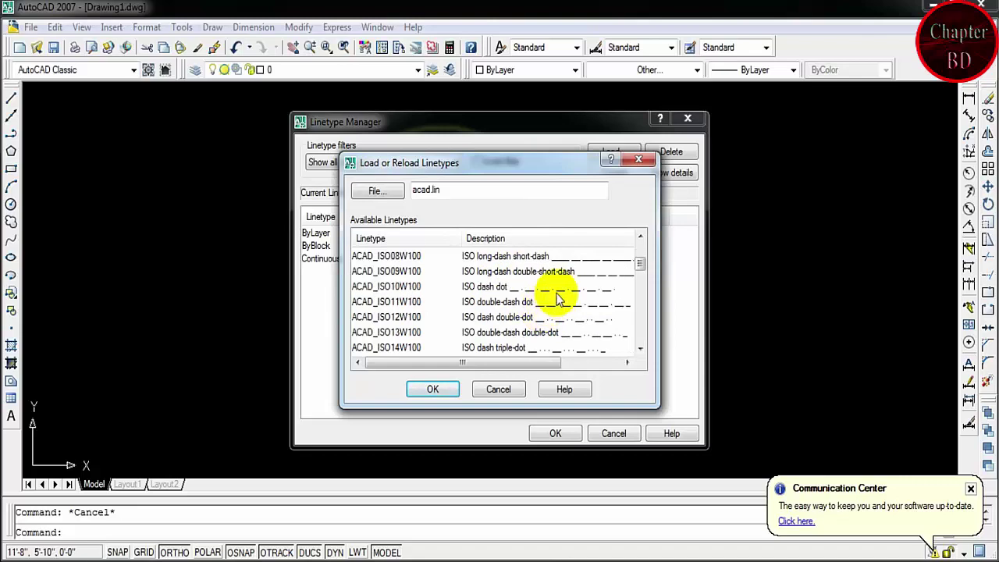
scroll(557, 290, "down", 7)
scroll(560, 289, "down", 4)
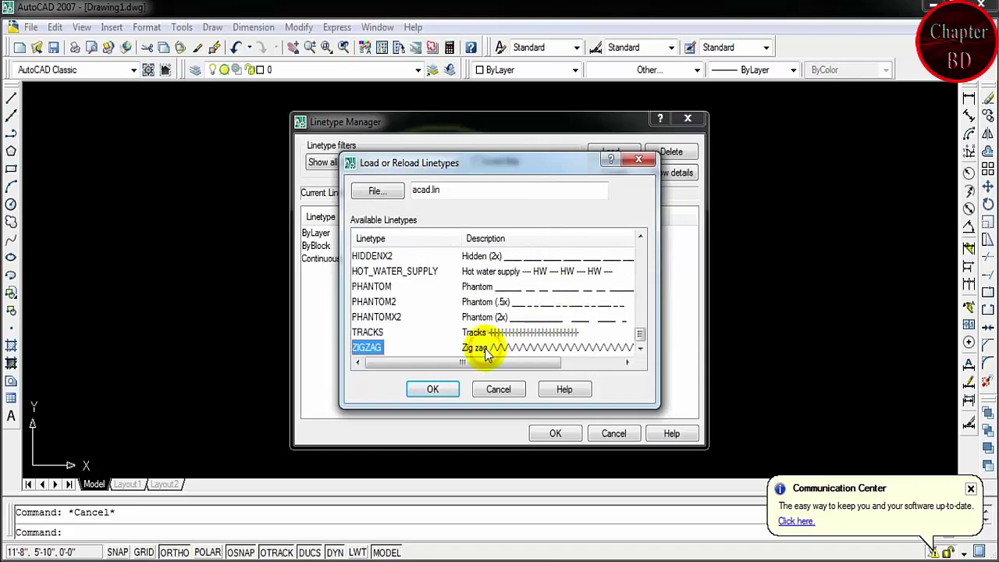
left_click(449, 388)
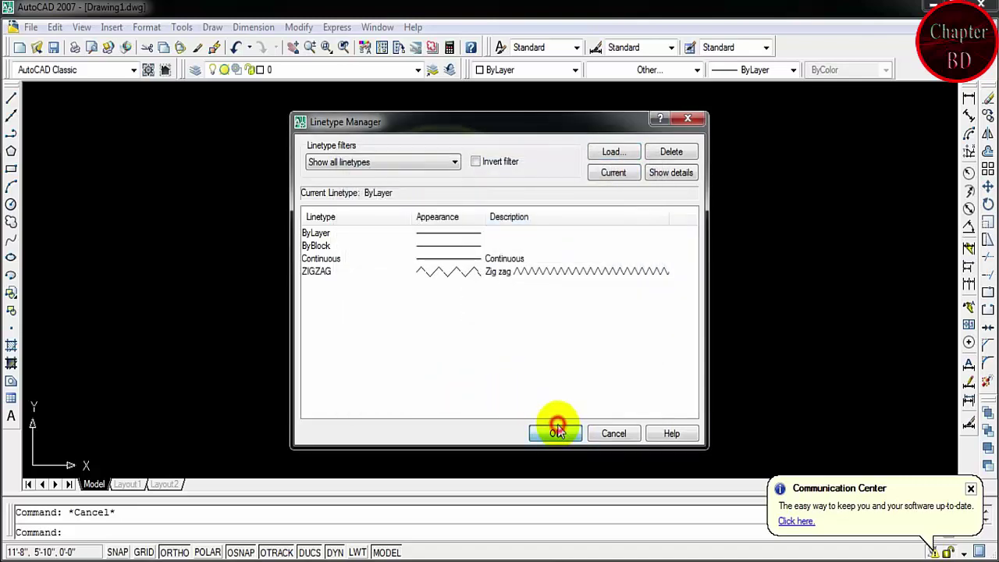
left_click(556, 431)
scroll(420, 214, "up", 5)
- Give the green rectangle the ZIGZAG linetype
left_click(417, 212)
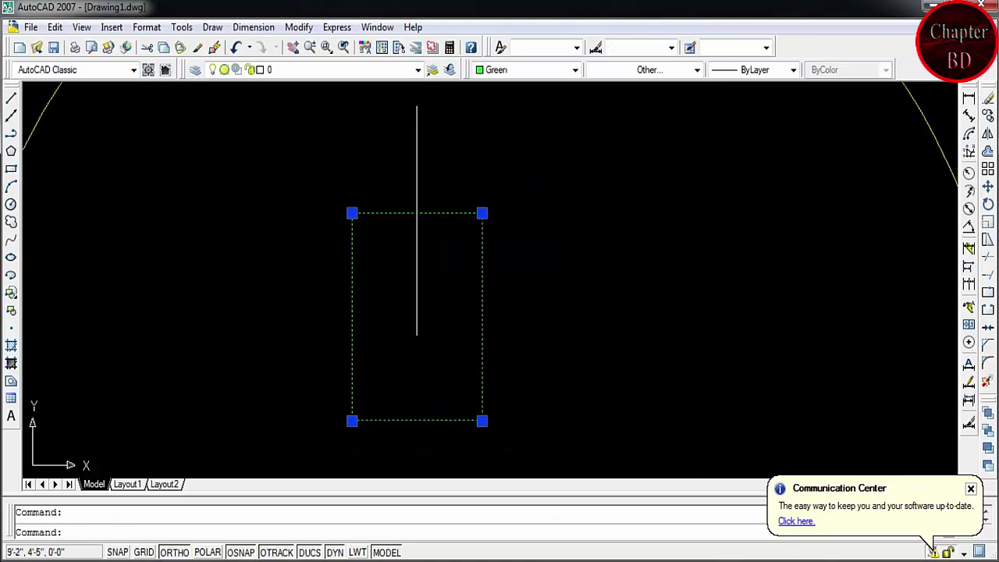
left_click(696, 69)
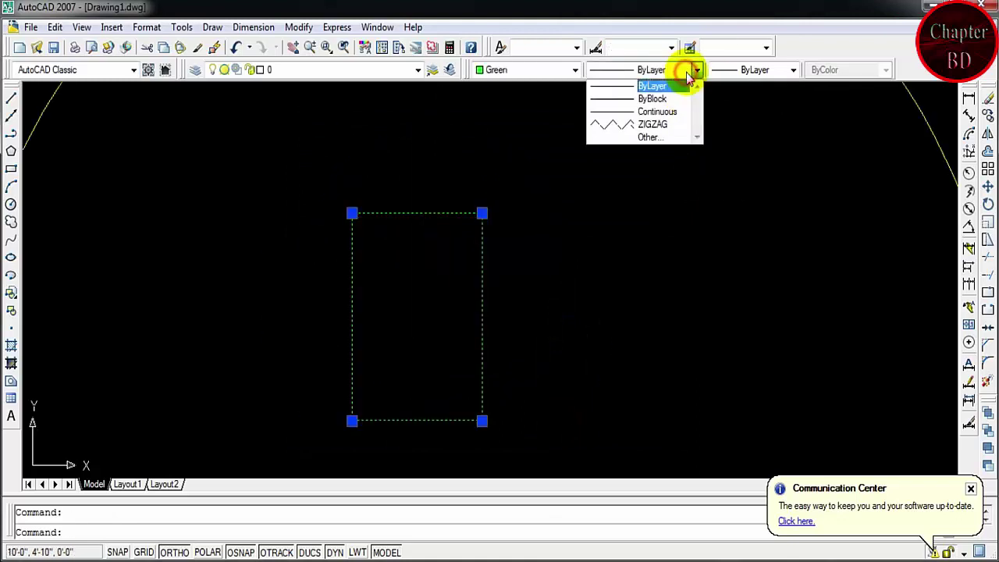
left_click(641, 125)
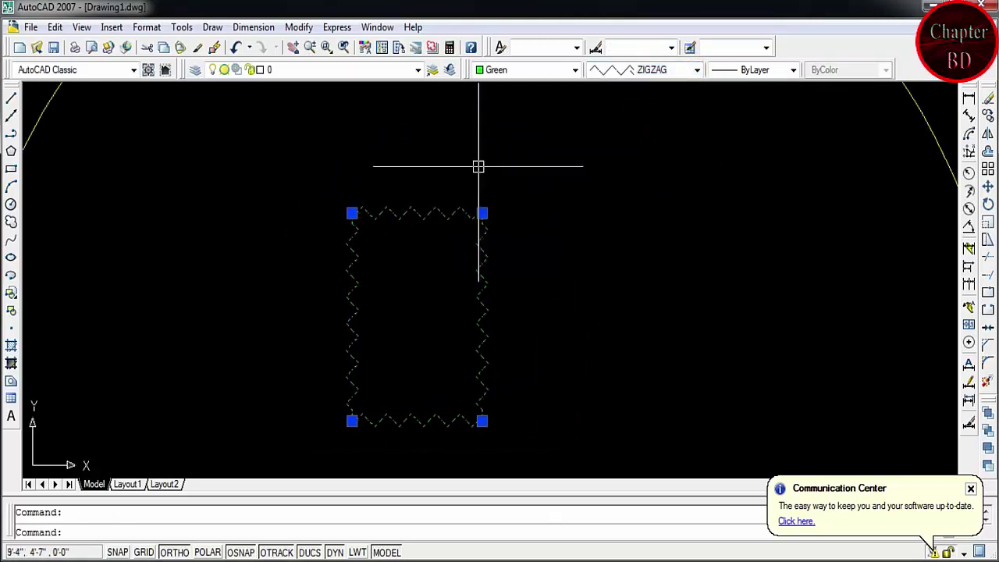
key("Escape")
scroll(487, 239, "down", 4)
scroll(531, 211, "down", 2)
scroll(532, 211, "up", 2)
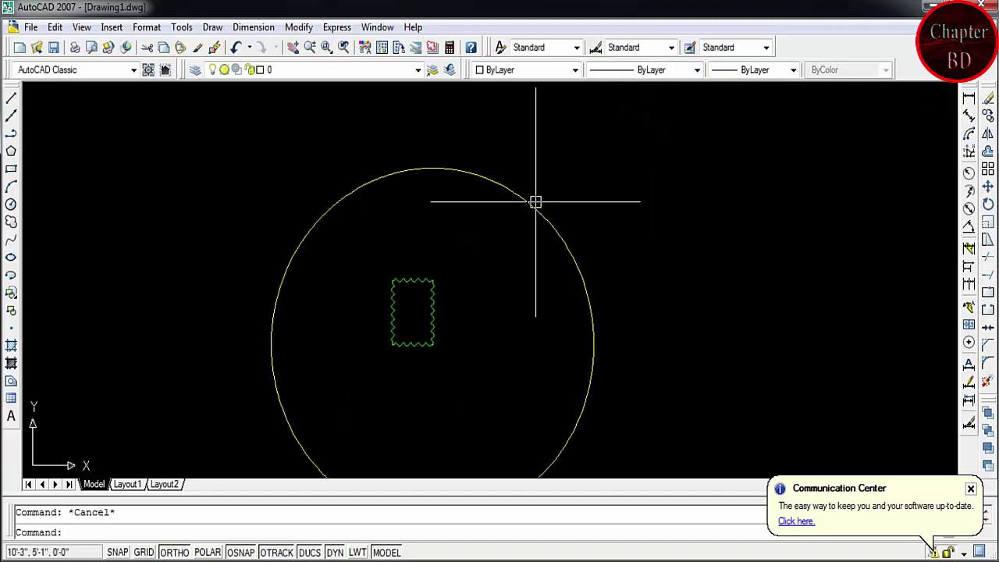
- Give the yellow circle the ZIGZAG linetype as well
left_click(535, 203)
left_click(638, 70)
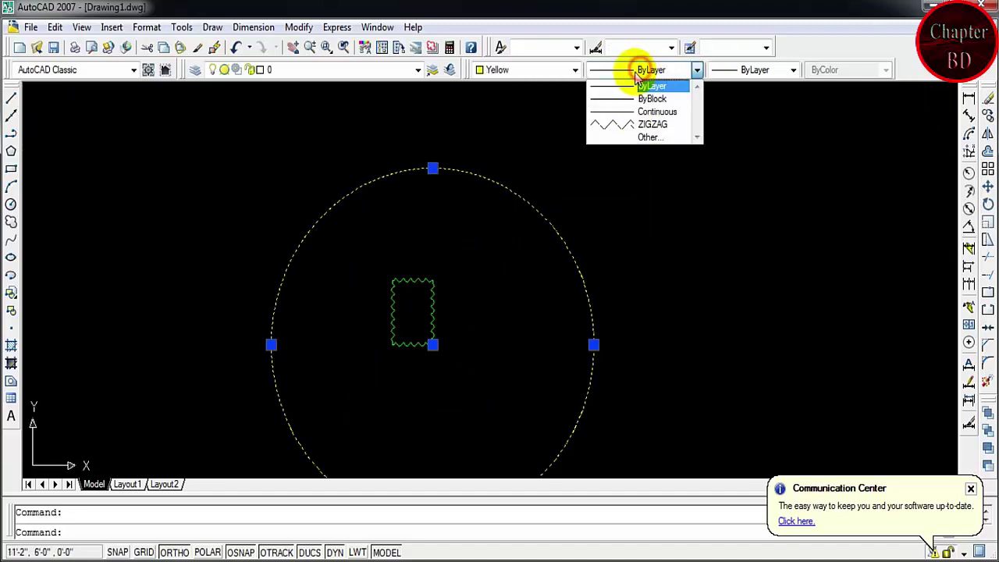
left_click(647, 124)
key("Escape")
scroll(509, 180, "up", 3)
scroll(509, 180, "down", 3)
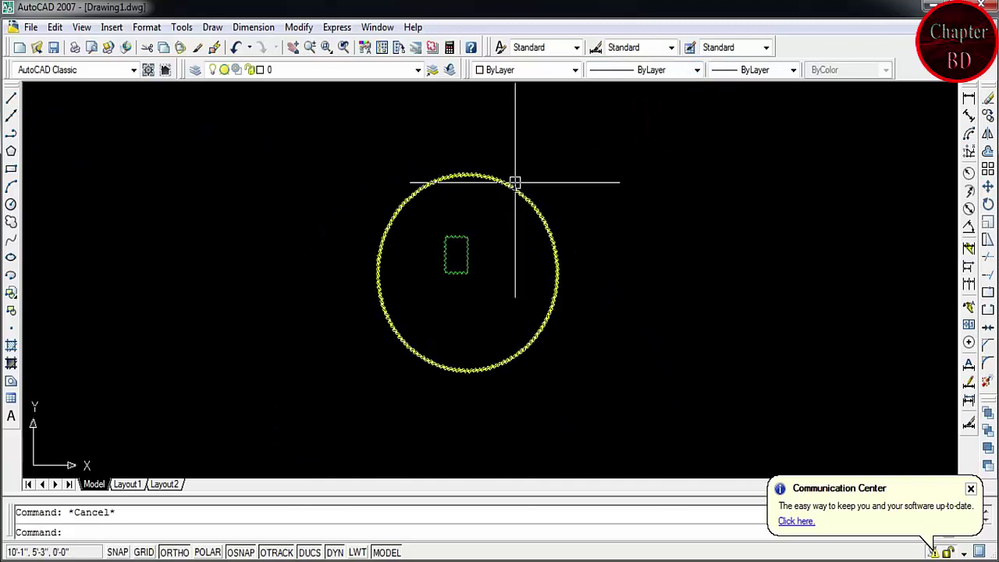
scroll(519, 195, "up", 2)
scroll(653, 125, "down", 4)
scroll(586, 135, "up", 3)
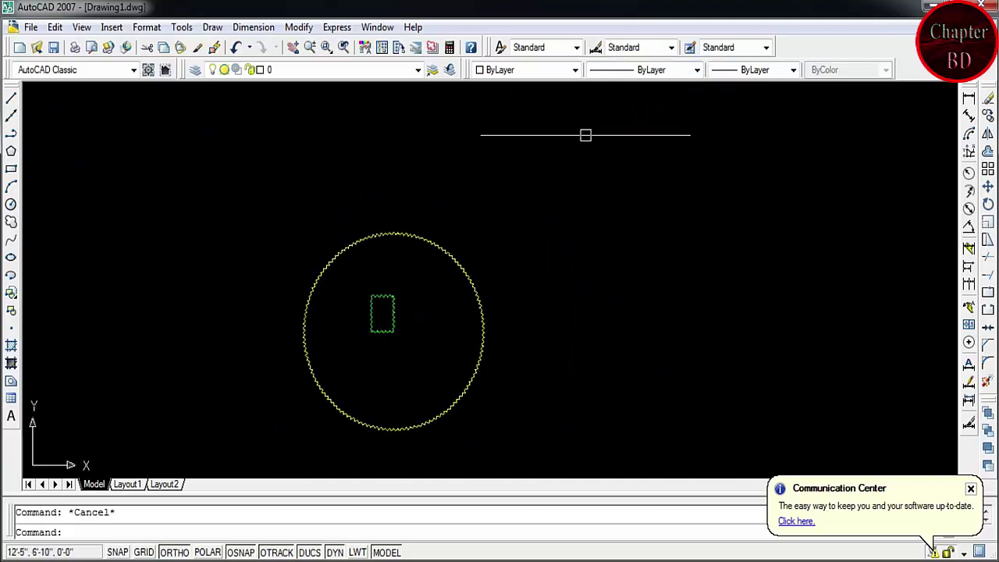
scroll(365, 335, "up", 2)
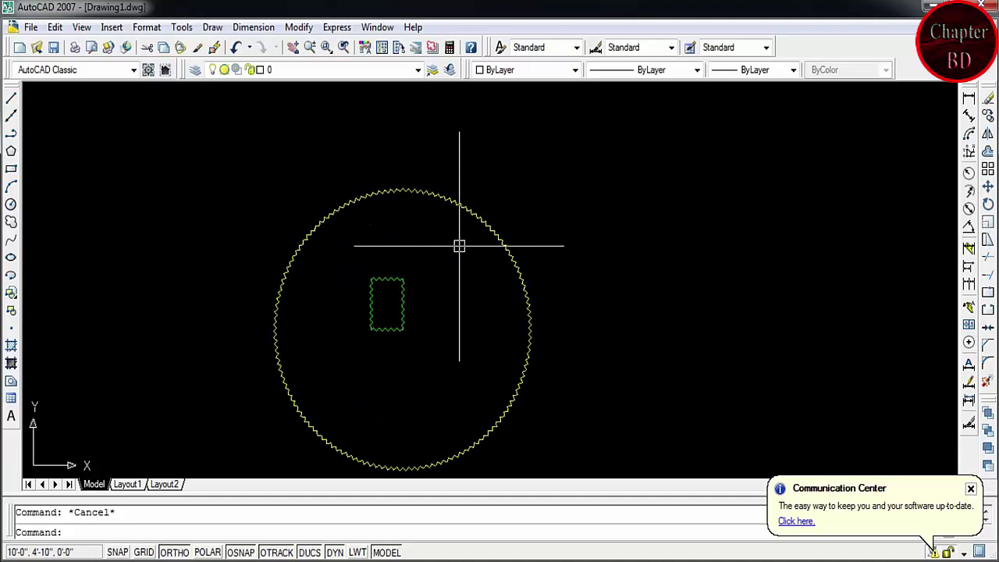
left_click(747, 71)
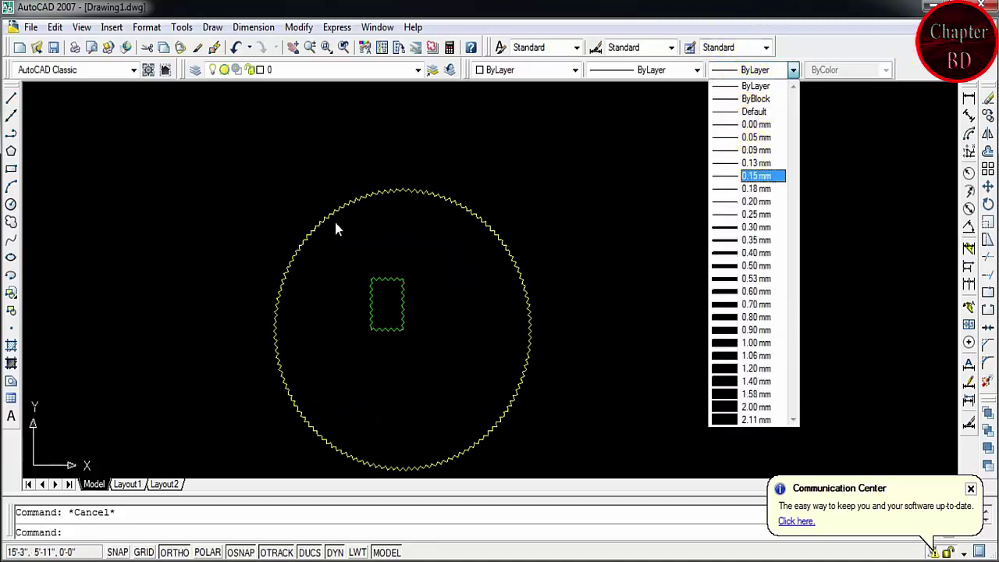
left_click(414, 225)
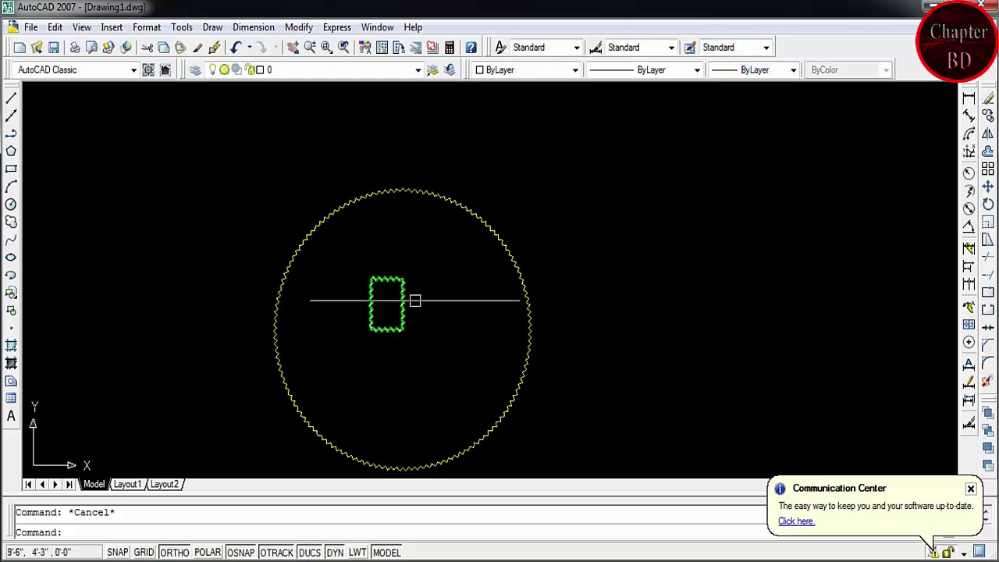
scroll(414, 300, "up", 4)
scroll(383, 283, "up", 2)
scroll(379, 274, "up", 4)
scroll(367, 281, "up", 3)
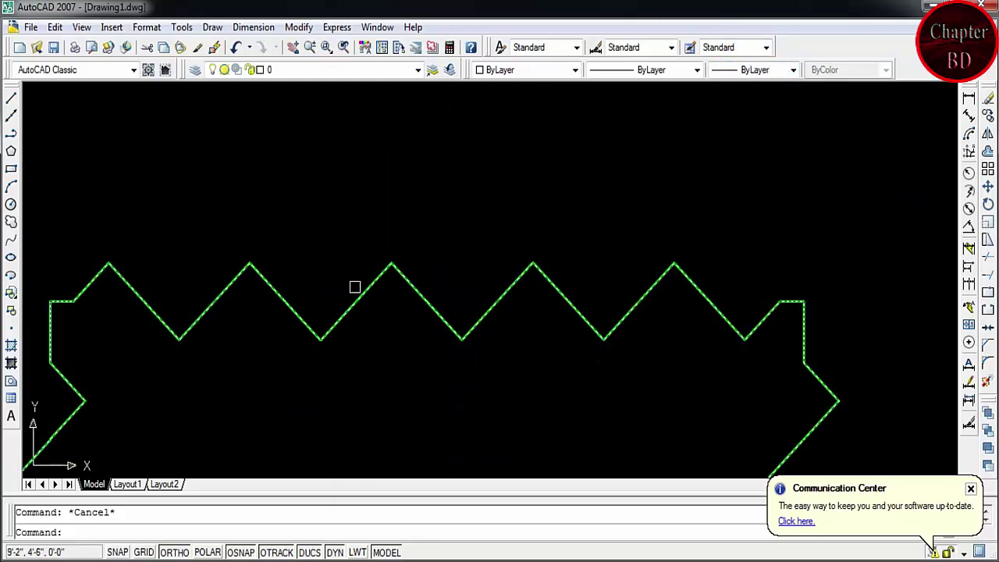
left_click(349, 298)
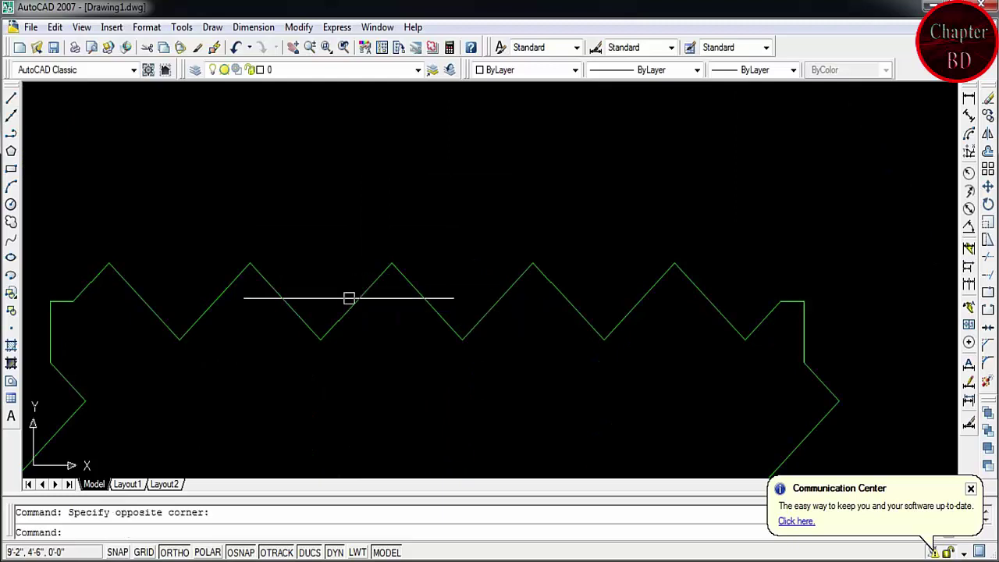
key("Escape")
scroll(427, 265, "down", 6)
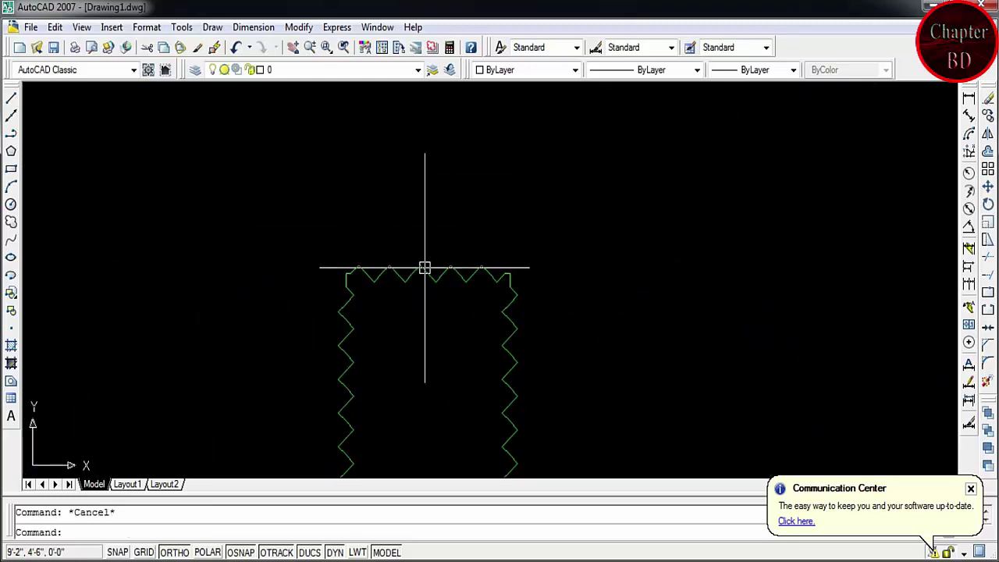
left_click(424, 268)
scroll(531, 281, "down", 10)
left_click(537, 286)
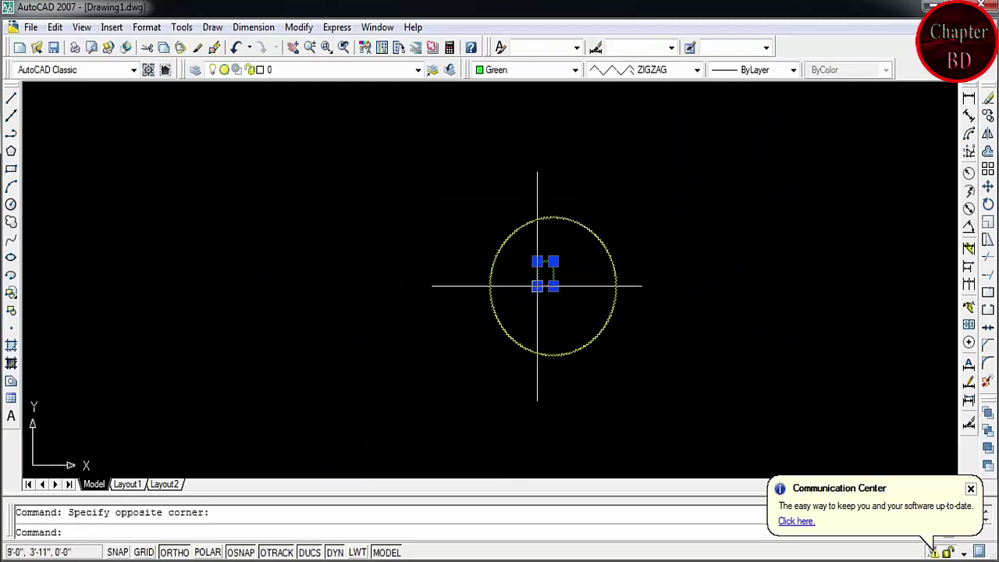
key("Escape")
- Draw a horizontal line above the zigzag circle
left_click(11, 103)
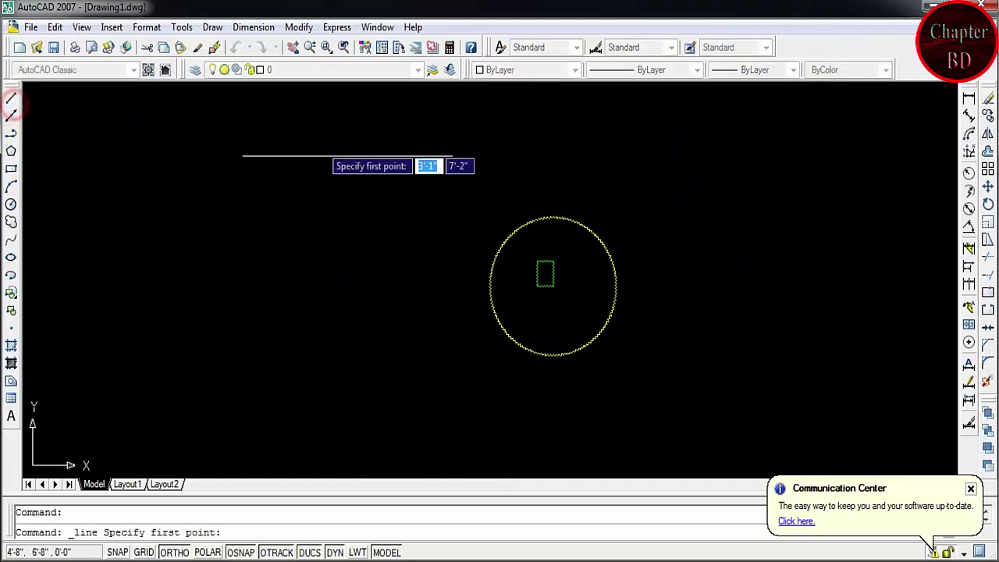
left_click(364, 170)
left_click(712, 170)
key("Escape")
scroll(769, 118, "up", 5)
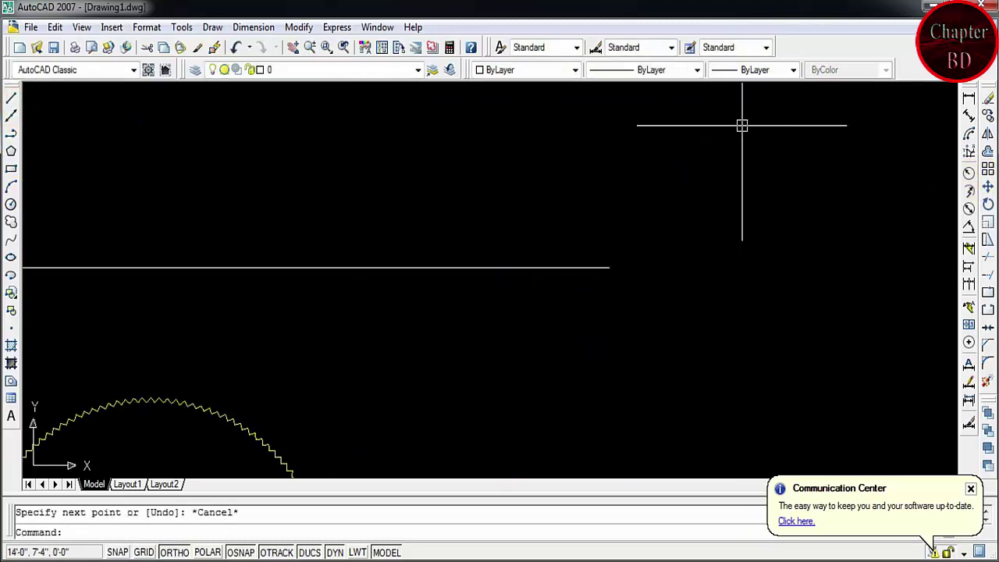
- Give the line a 2.11 mm lineweight and pan back to the circle
left_click(462, 267)
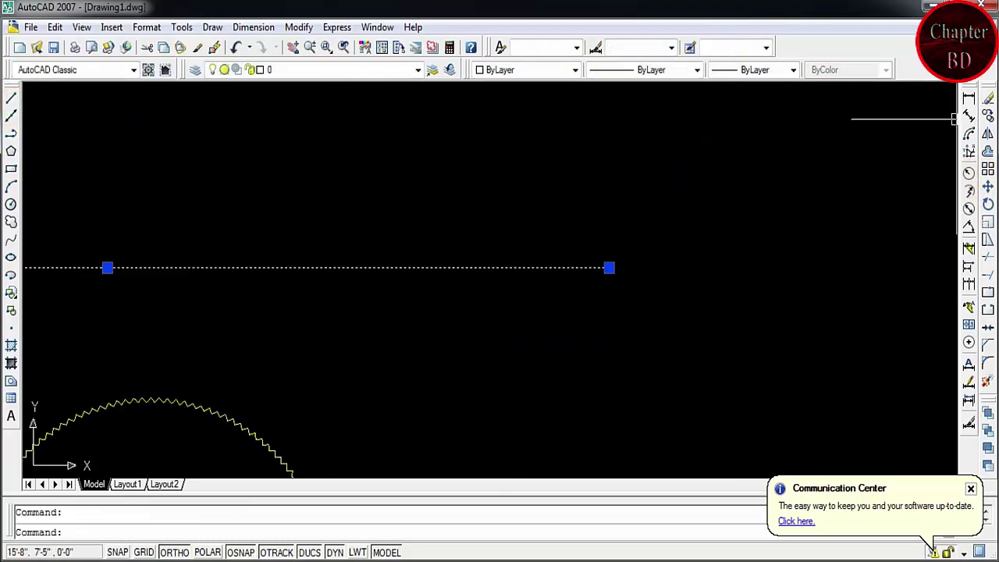
left_click(754, 69)
left_click(756, 420)
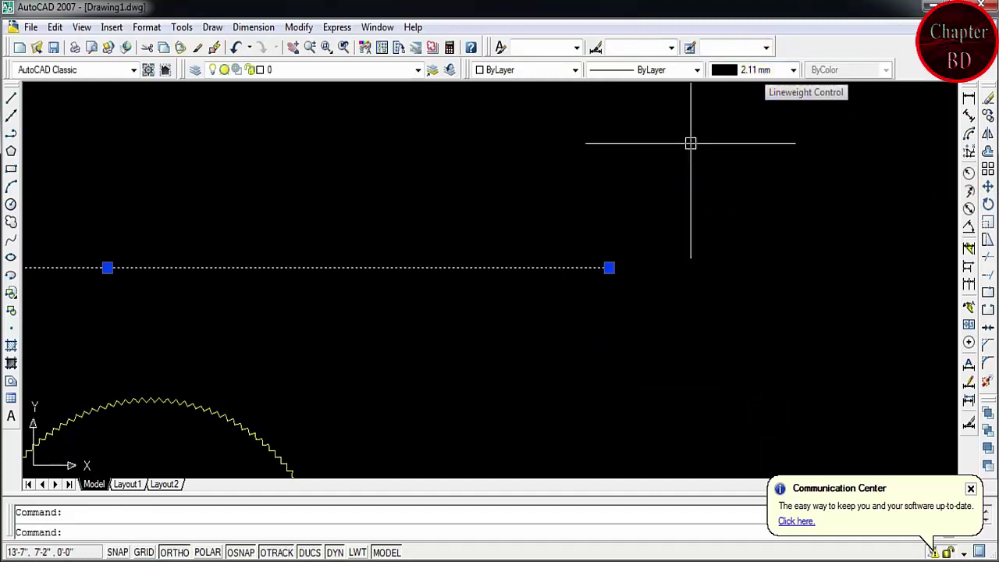
key("Escape")
scroll(584, 253, "up", 5)
scroll(609, 297, "up", 3)
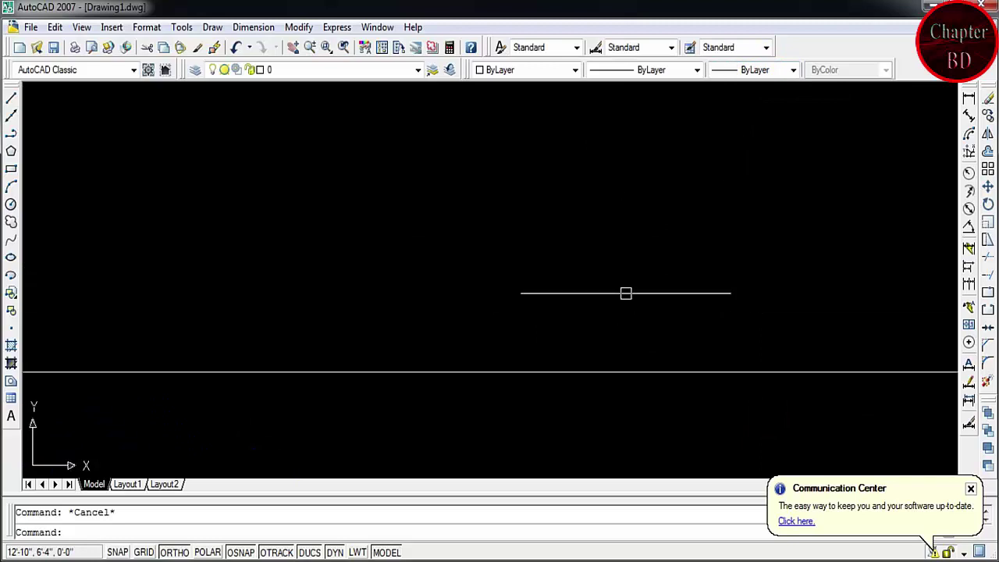
scroll(627, 292, "up", 2)
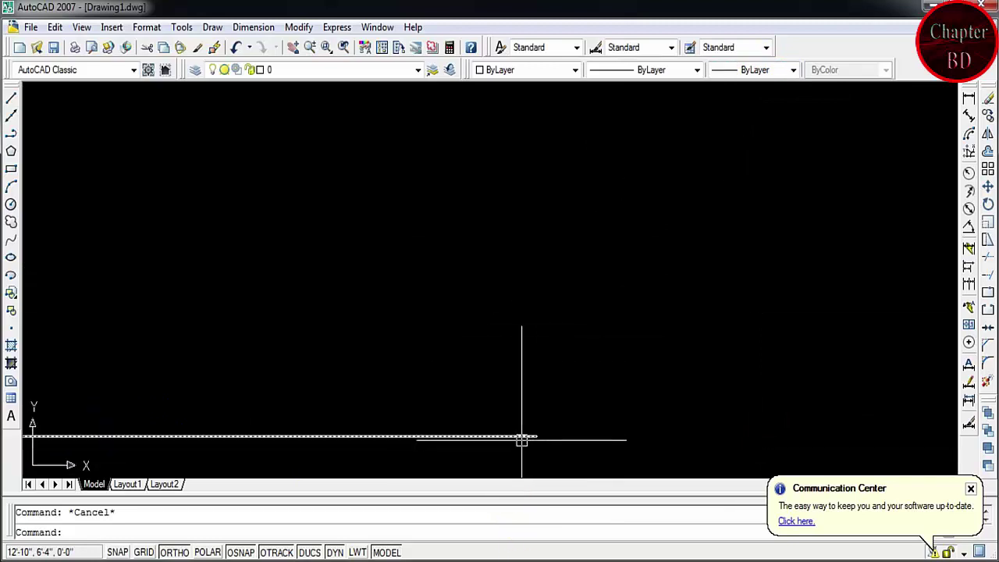
scroll(515, 441, "down", 3)
middle_click_drag(517, 435, 572, 271)
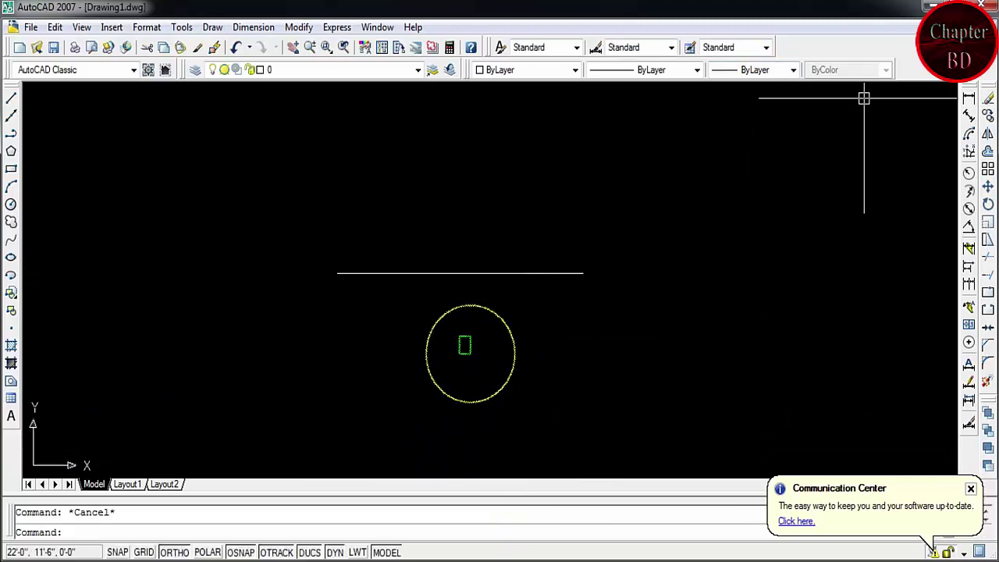
- Check the line's 2.11 mm lineweight, then begin a crossing window over all objects
left_click(792, 70)
left_click(559, 269)
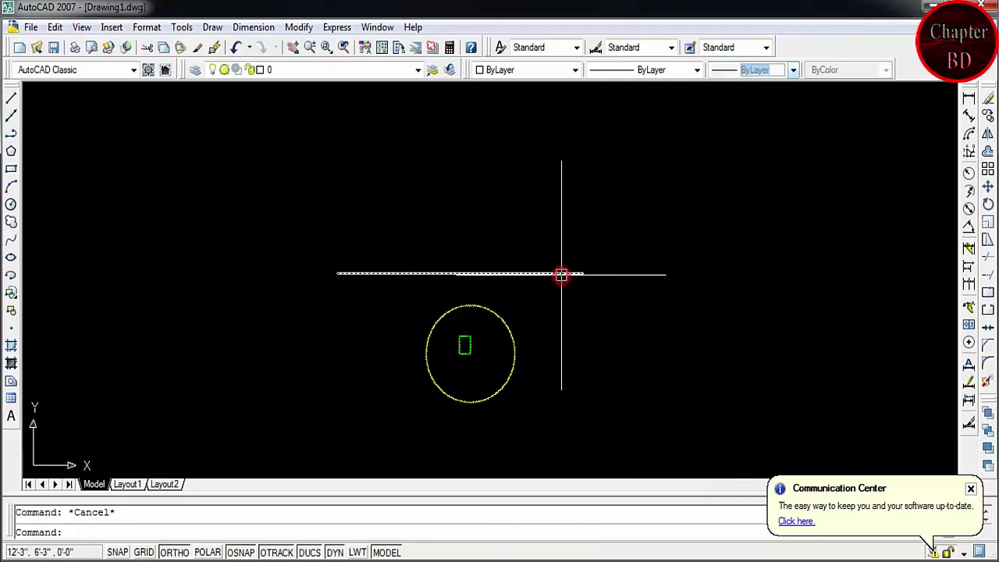
left_click(562, 274)
key("Escape")
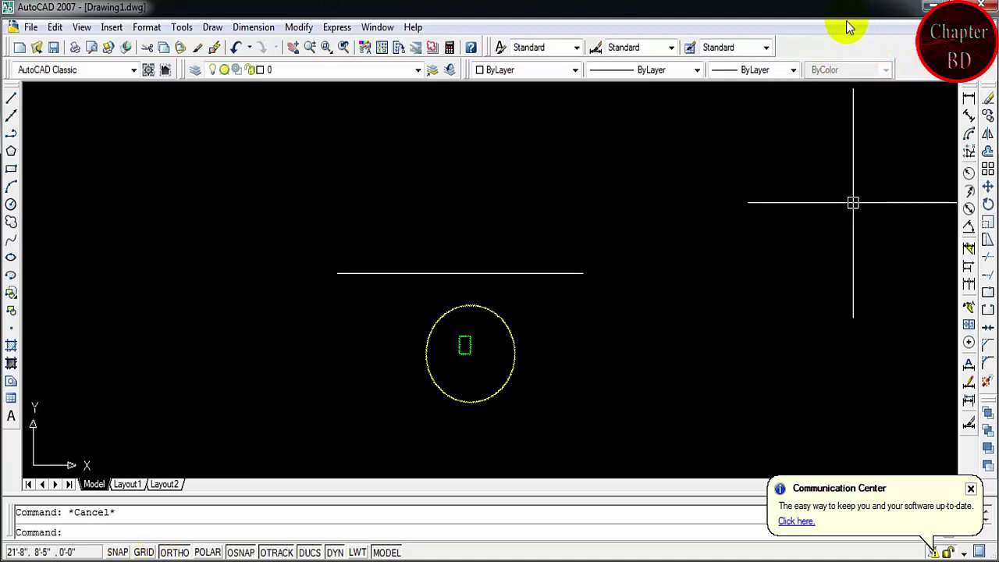
left_click(675, 192)
- Select the line, circle and rectangle with a crossing window and delete all three
left_click(133, 467)
key("Delete")
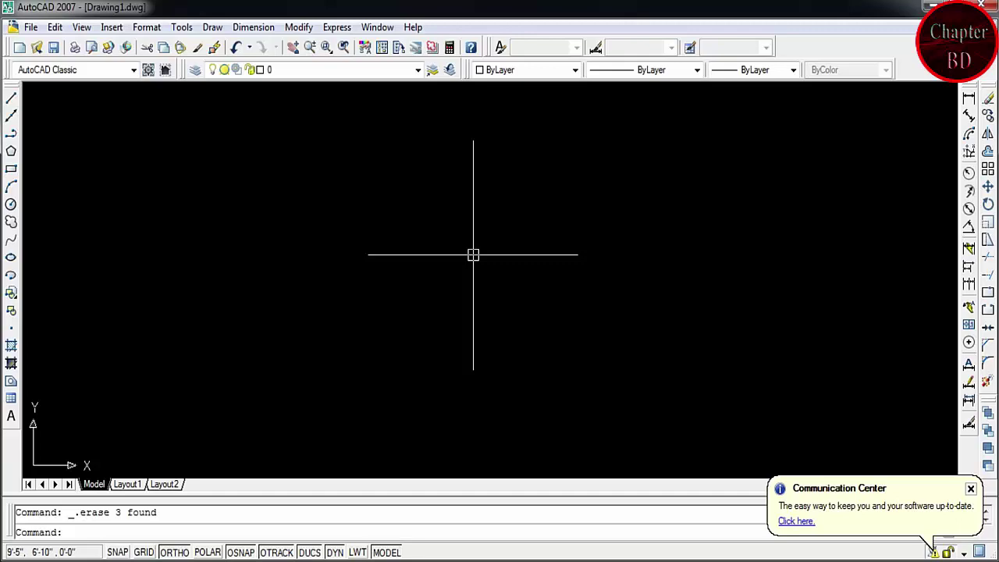
- Open the Options dialog from the canvas shortcut menu, closing and reopening it once
right_click(430, 265)
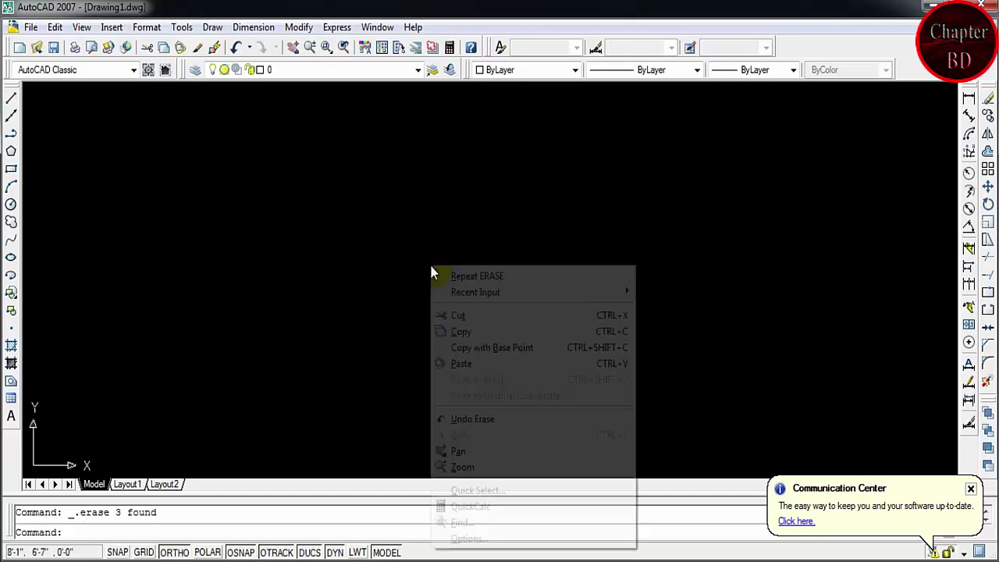
left_click(500, 537)
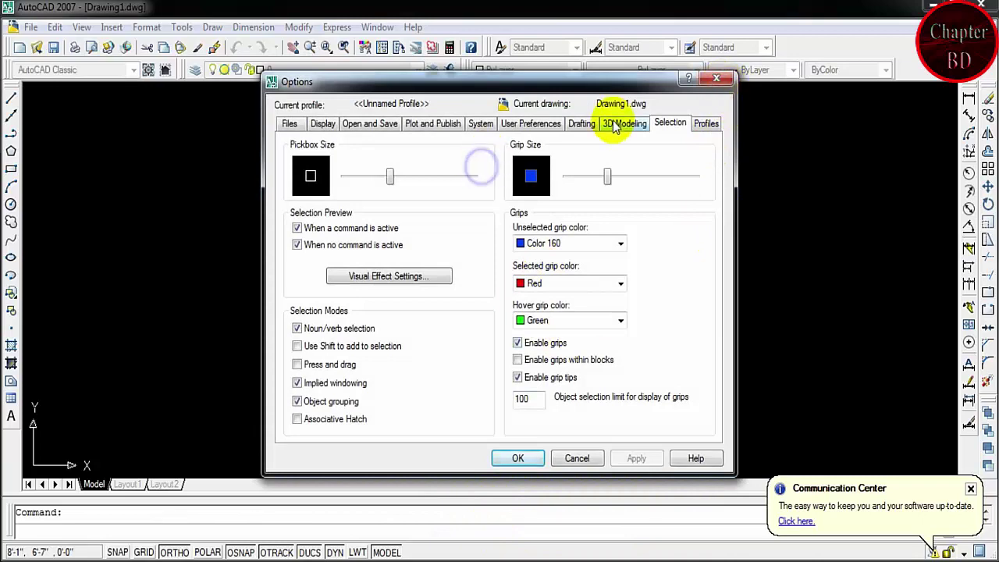
left_click(717, 79)
right_click(504, 182)
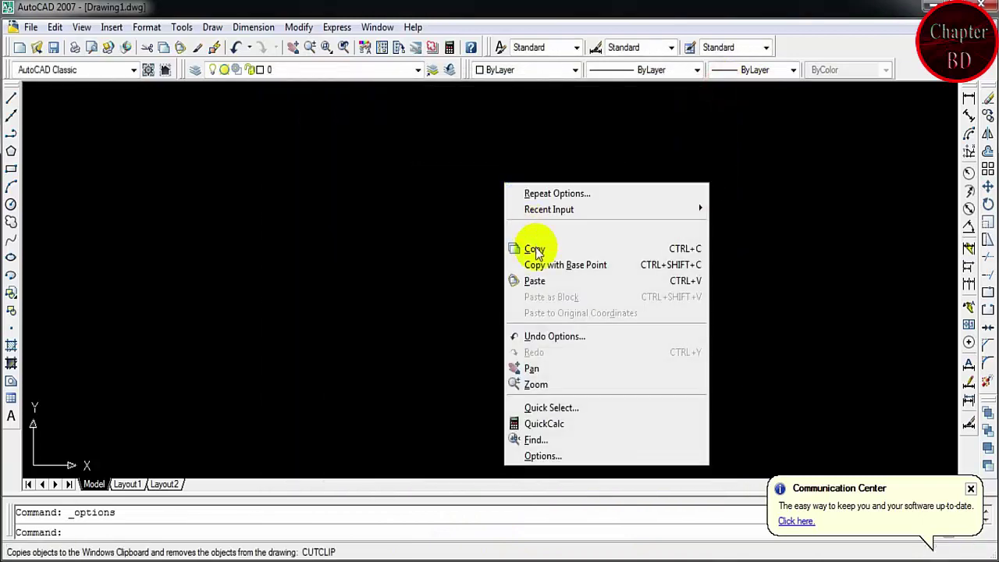
left_click(568, 454)
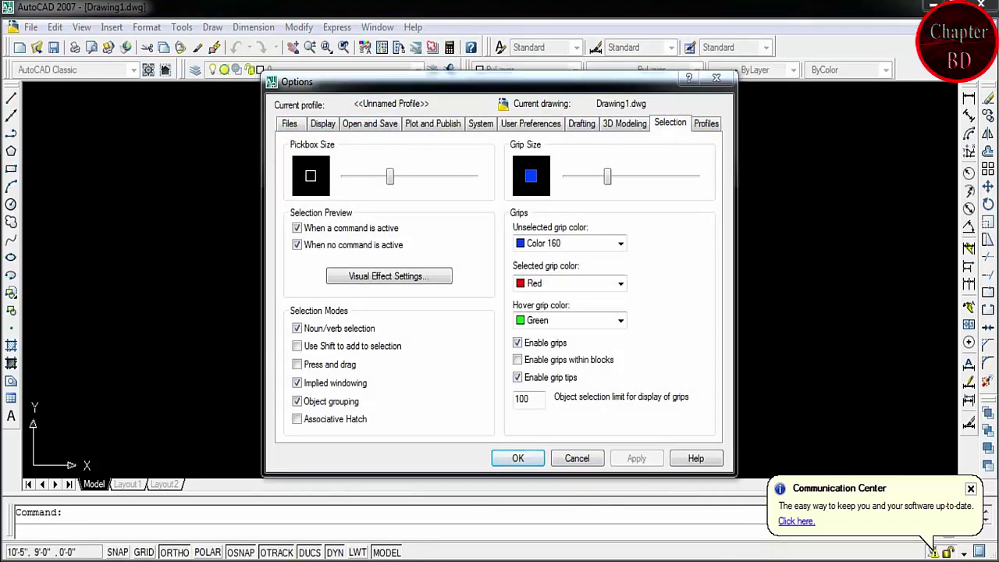
- Make the pickbox size slightly smaller and leave the grip size near its original
left_click_drag(653, 114, 694, 137)
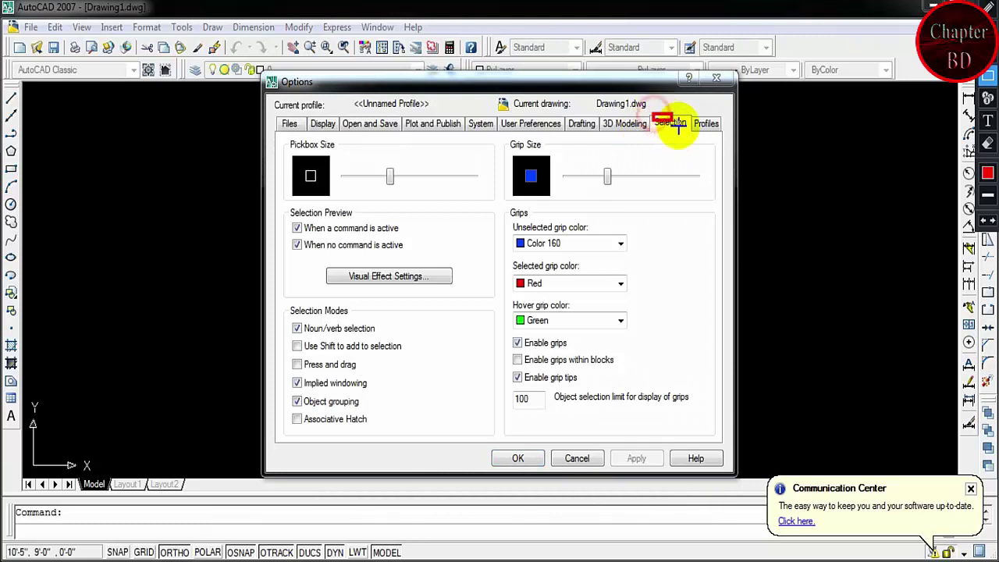
key("Escape")
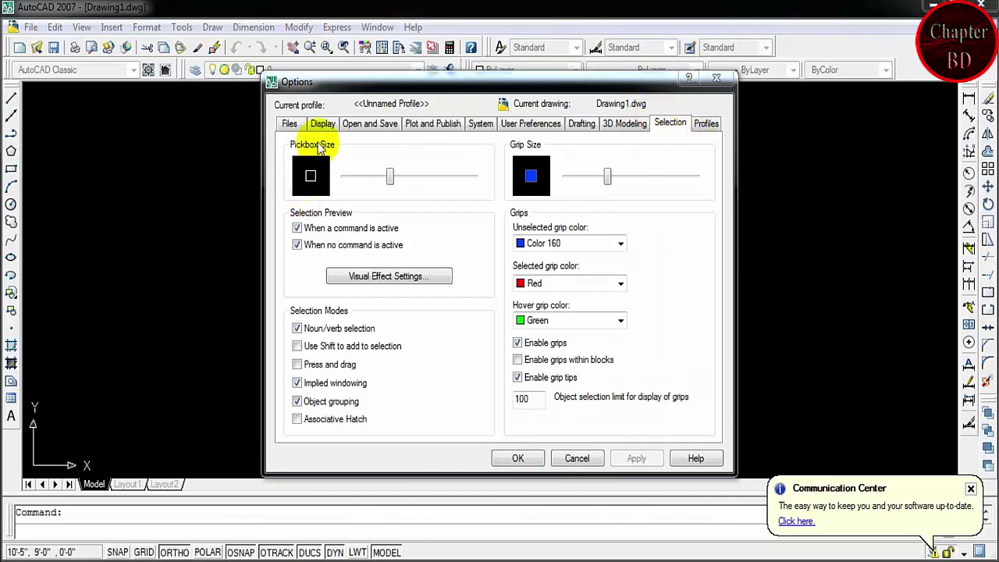
left_click_drag(389, 173, 352, 187)
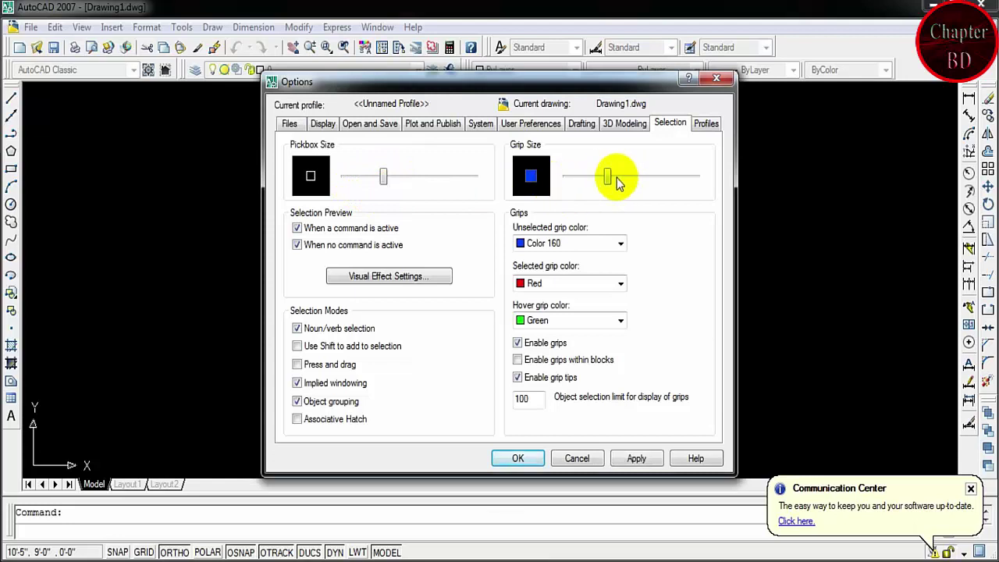
left_click_drag(617, 181, 607, 181)
left_click(636, 459)
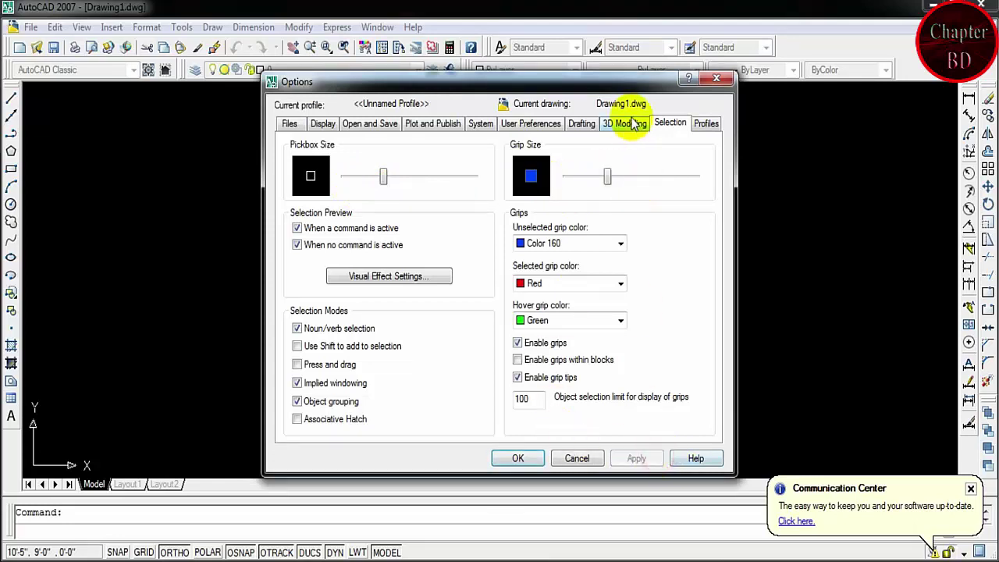
- Look over the 3D Modeling settings and adjust the AutoSnap marker size on Drafting
left_click(582, 125)
left_click(620, 124)
left_click(576, 125)
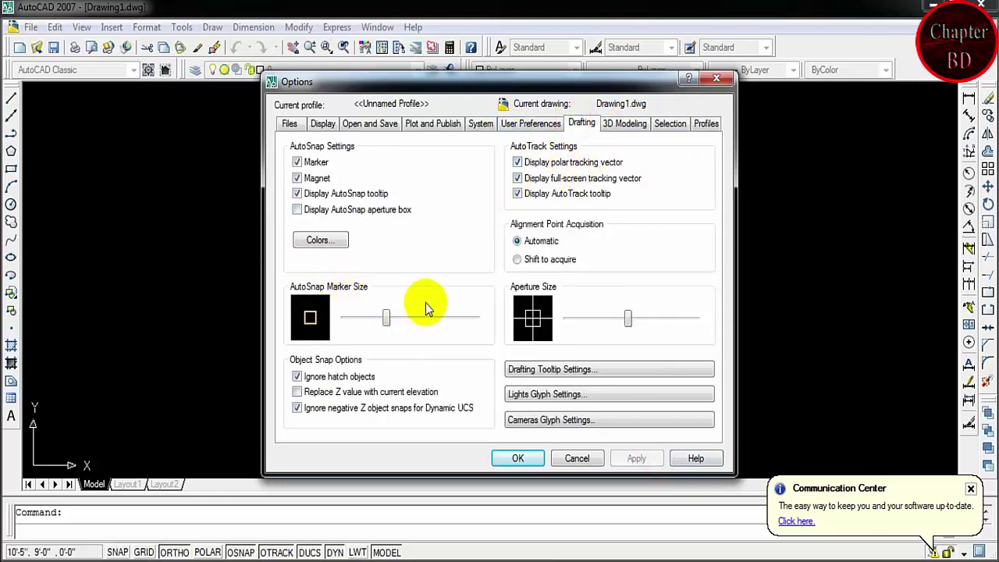
left_click(391, 327)
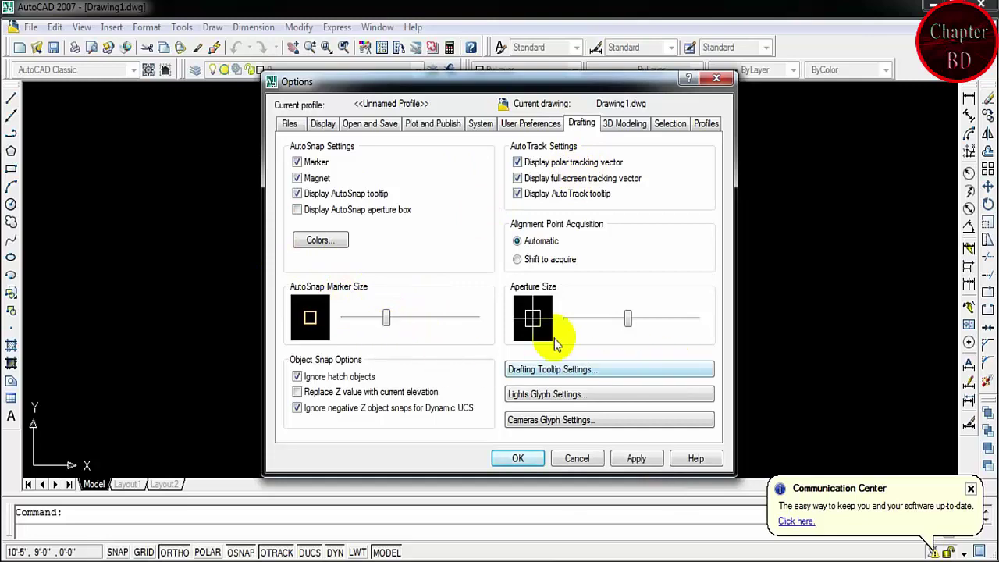
- Browse the User Preferences, System, Plot and Publish, Open and Save, Display and Files pages, then confirm with OK
left_click(528, 123)
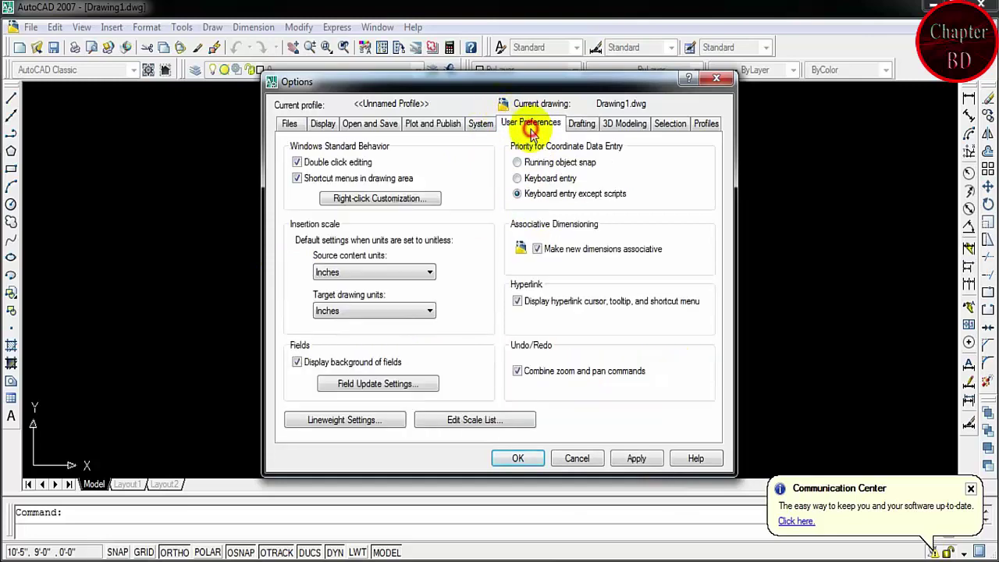
left_click(484, 125)
left_click(437, 124)
left_click(367, 125)
left_click(320, 124)
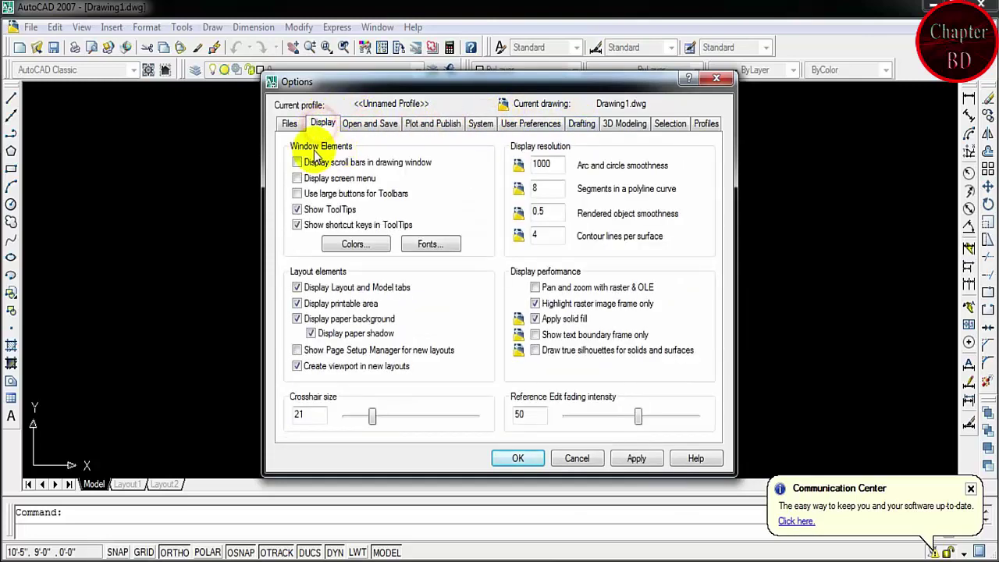
left_click(289, 124)
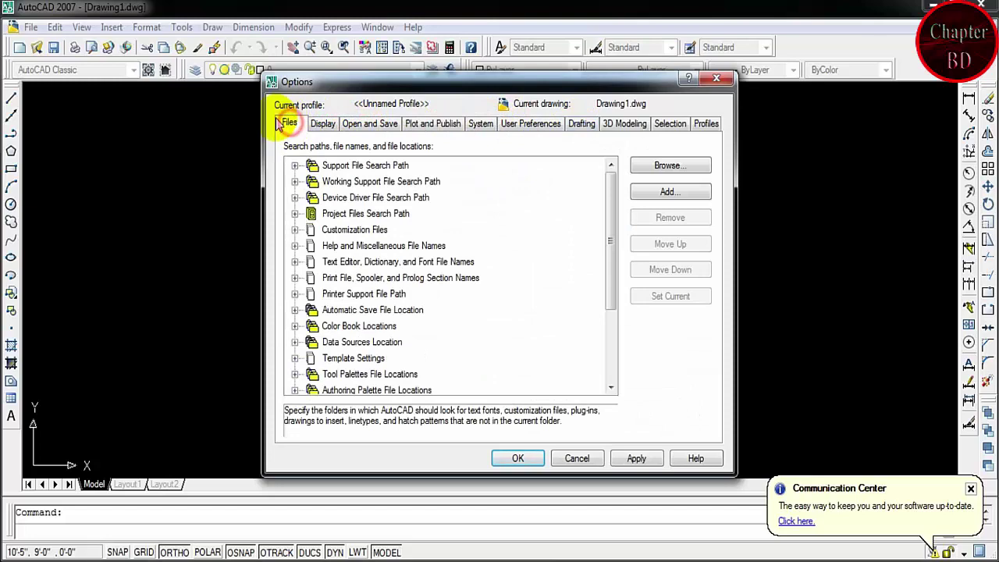
left_click(519, 459)
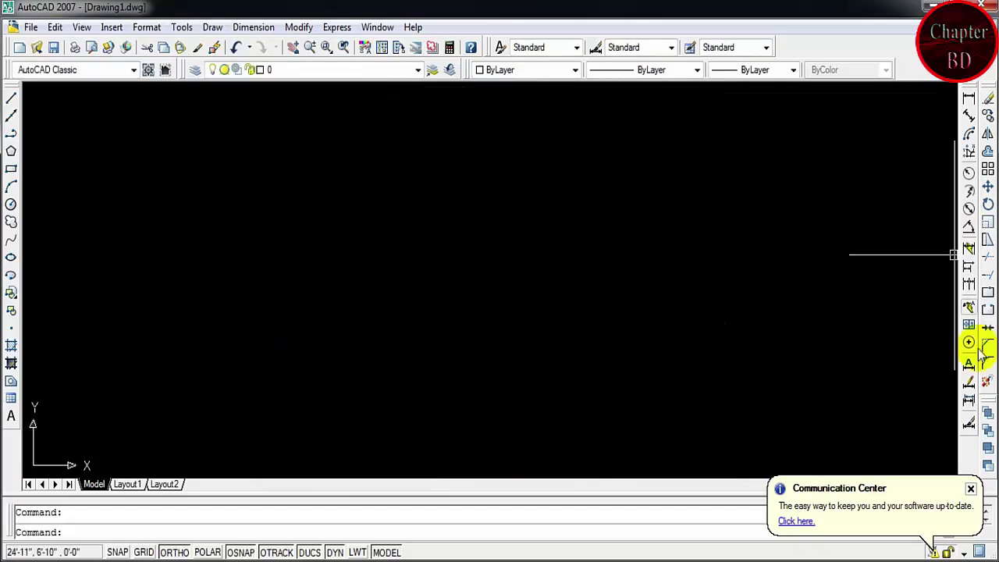